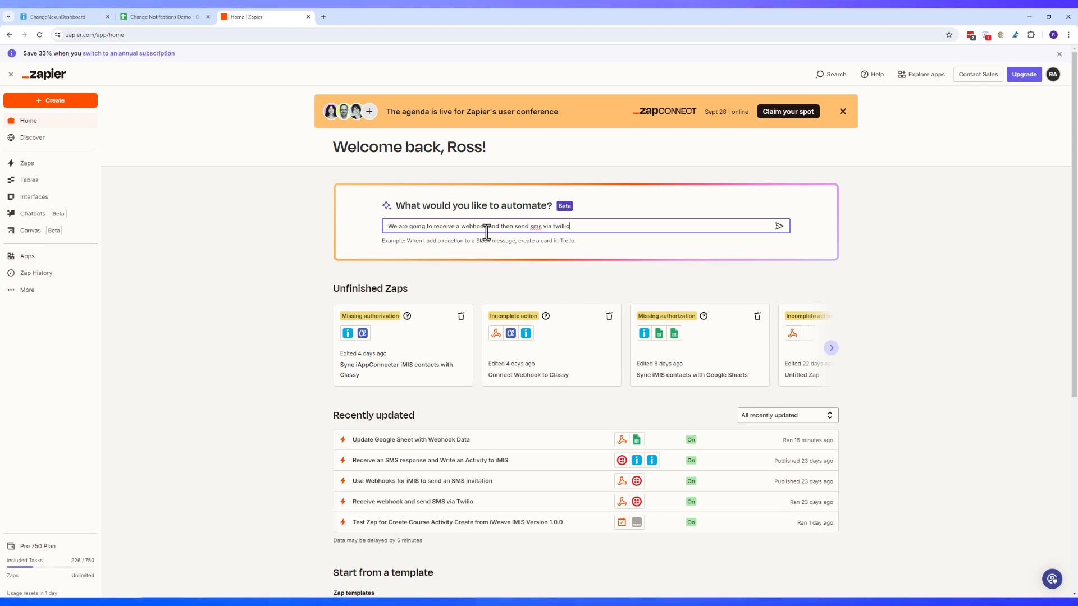
Draft the suggested Catch Hook-to-Send SMS zap and copy its webhook URL for iMIS
{"action": "key", "text": "Return"}
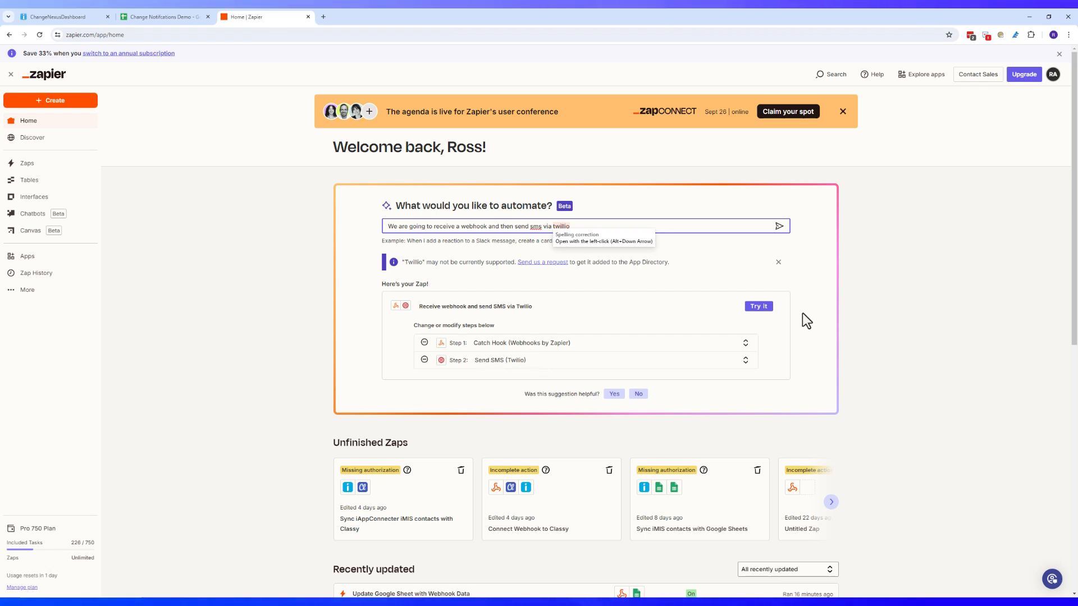
{"action": "left_click", "coordinate": [754, 308]}
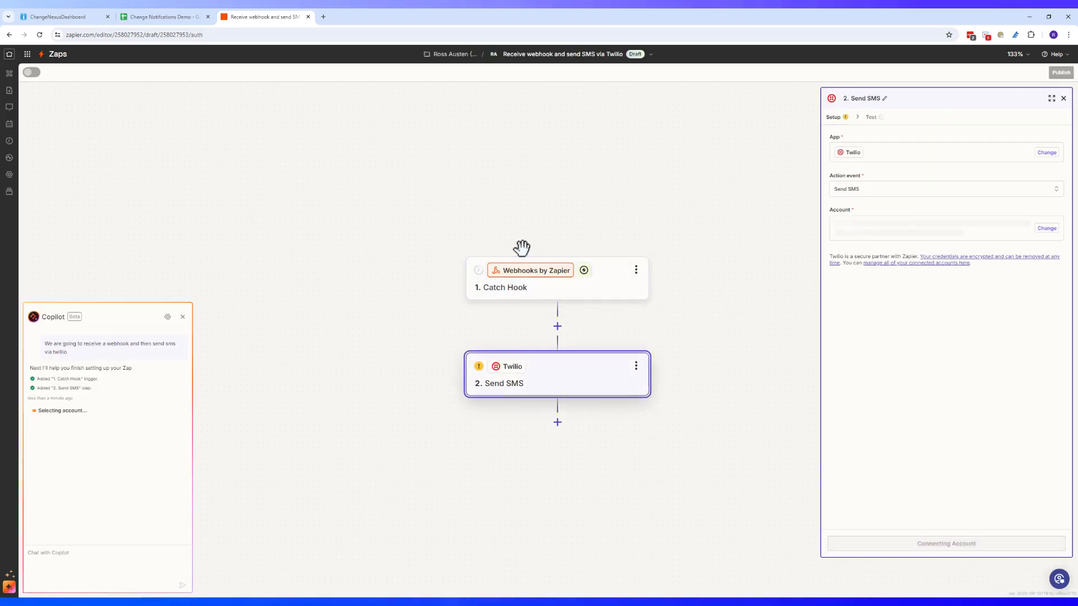
{"action": "left_click", "coordinate": [516, 286]}
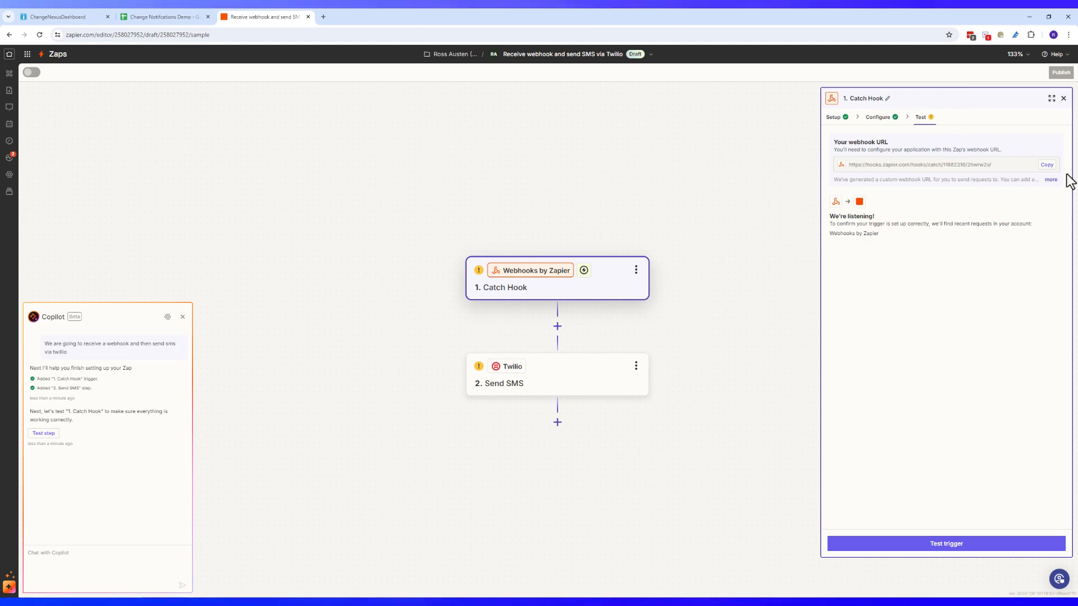
{"action": "left_click", "coordinate": [1046, 166]}
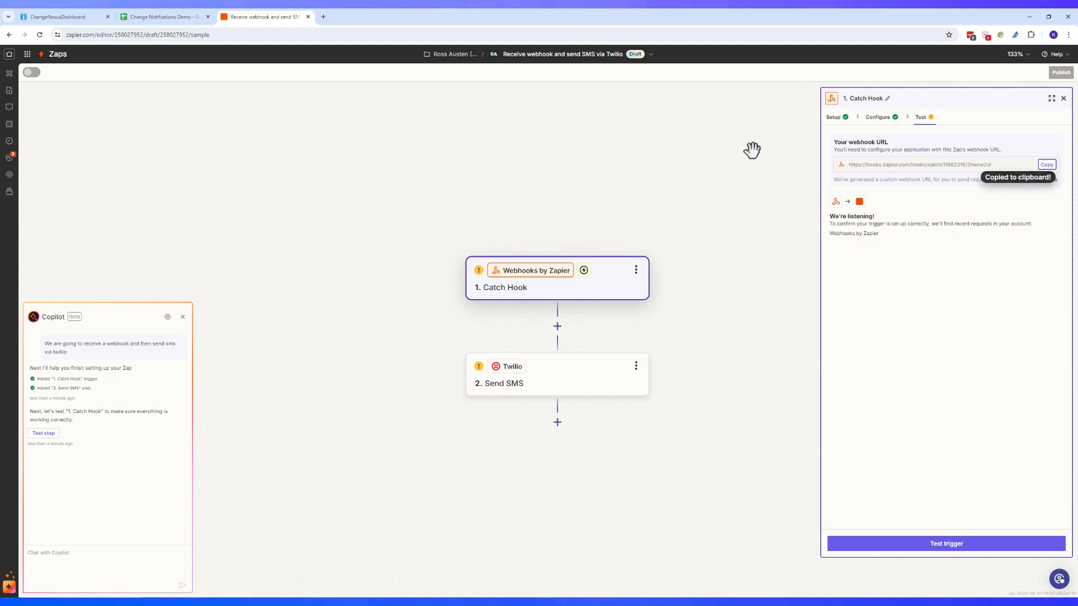
{"action": "left_click", "coordinate": [65, 17]}
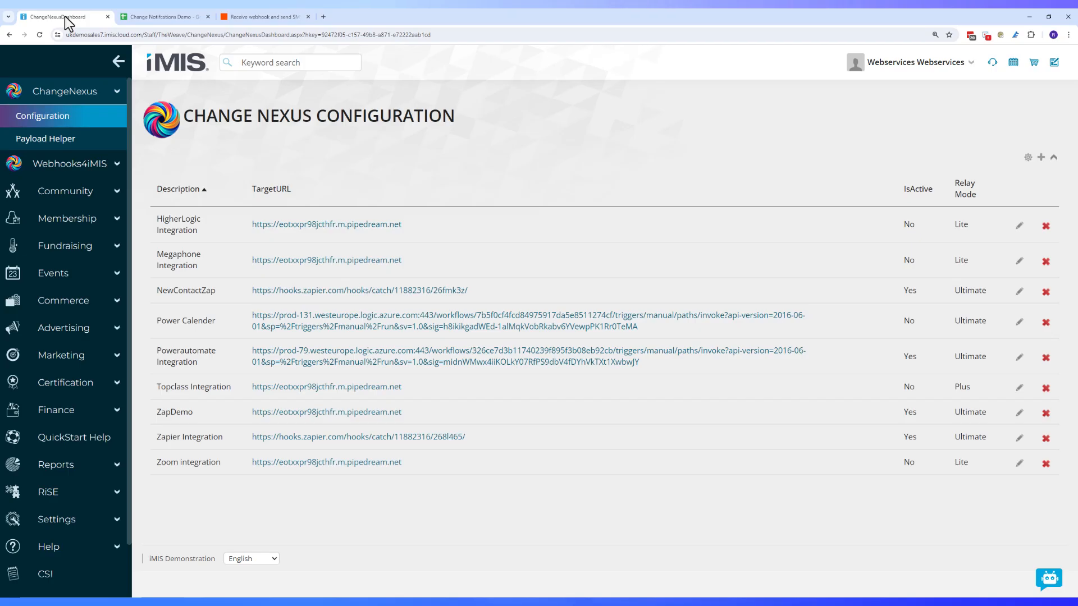
Add the active 'SMS Welecome' entry: Zapier webhook URL, Ultimate relay mode, listening for Membership Joined
{"action": "left_click", "coordinate": [1040, 158]}
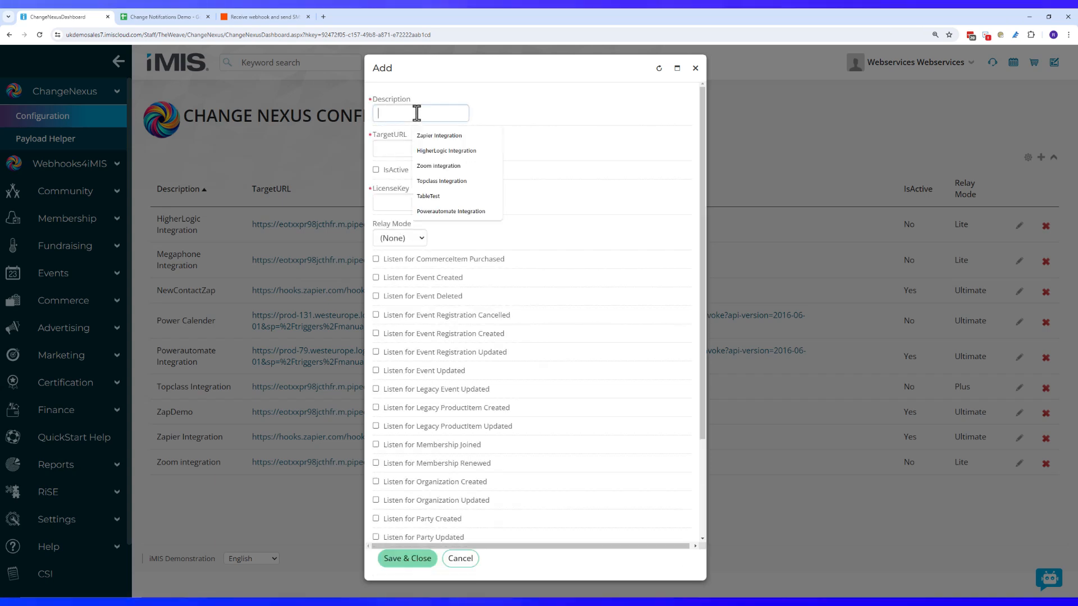
{"action": "type", "text": "SMS"}
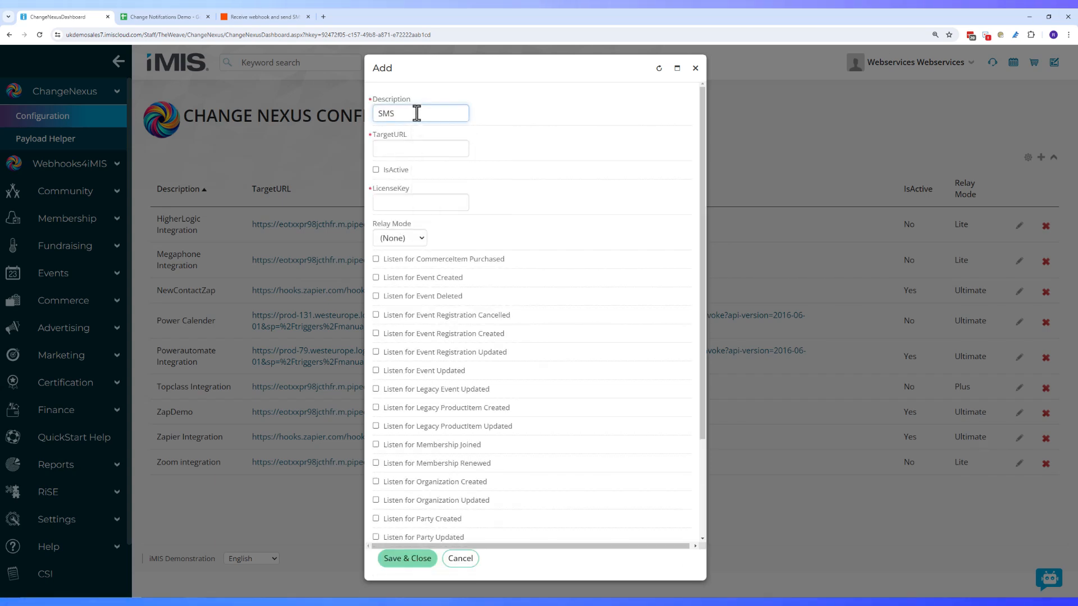
{"action": "type", "text": "Weclome"}
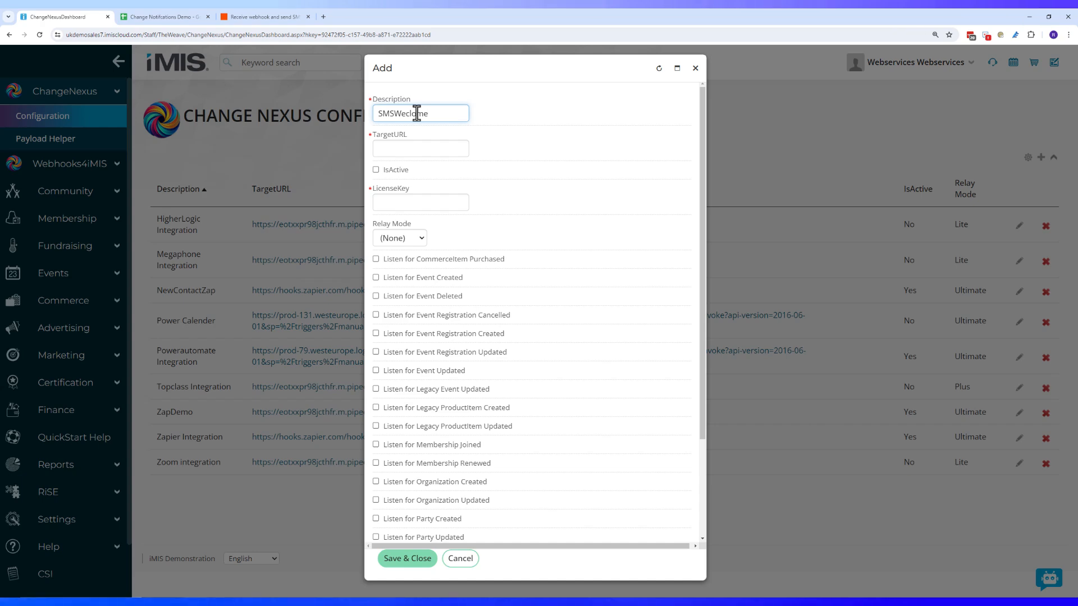
{"action": "key", "text": "BackSpace"}
{"action": "key", "text": "BackSpace"}
{"action": "key", "text": "BackSpace"}
{"action": "key", "text": "BackSpace"}
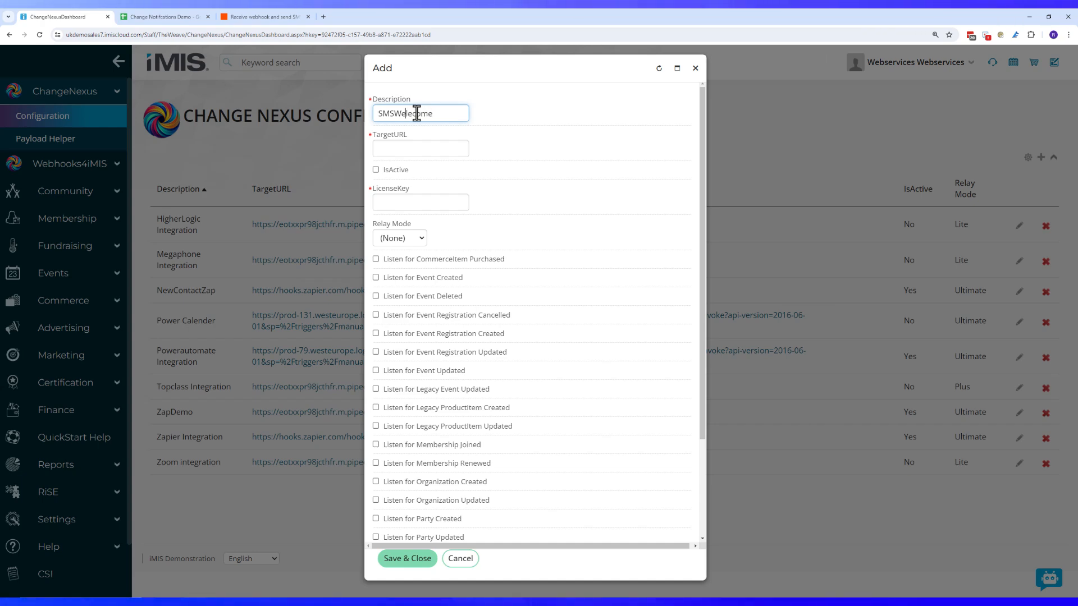
{"action": "key", "text": "Left"}
{"action": "key", "text": "Left"}
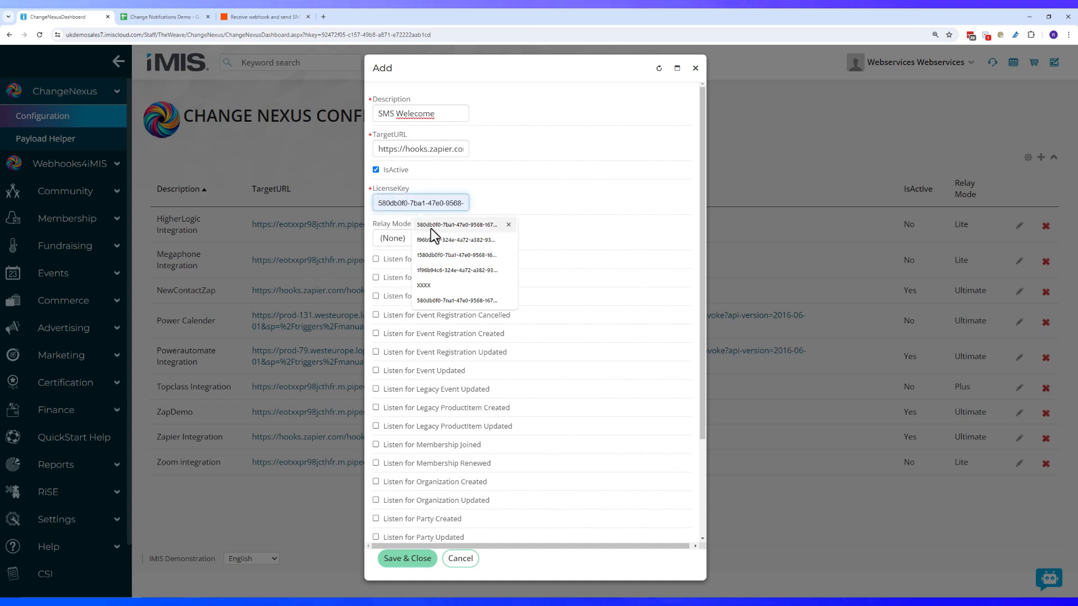
{"action": "left_click", "coordinate": [430, 227]}
{"action": "left_click", "coordinate": [406, 237]}
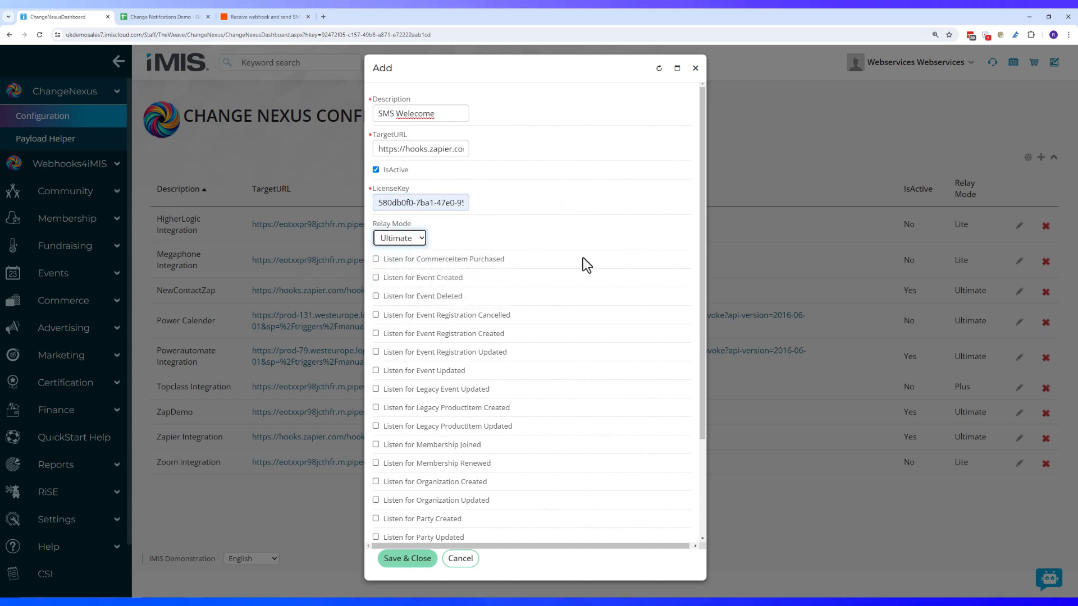
{"action": "scroll", "coordinate": [583, 258], "scroll_direction": "down", "scroll_amount": 3}
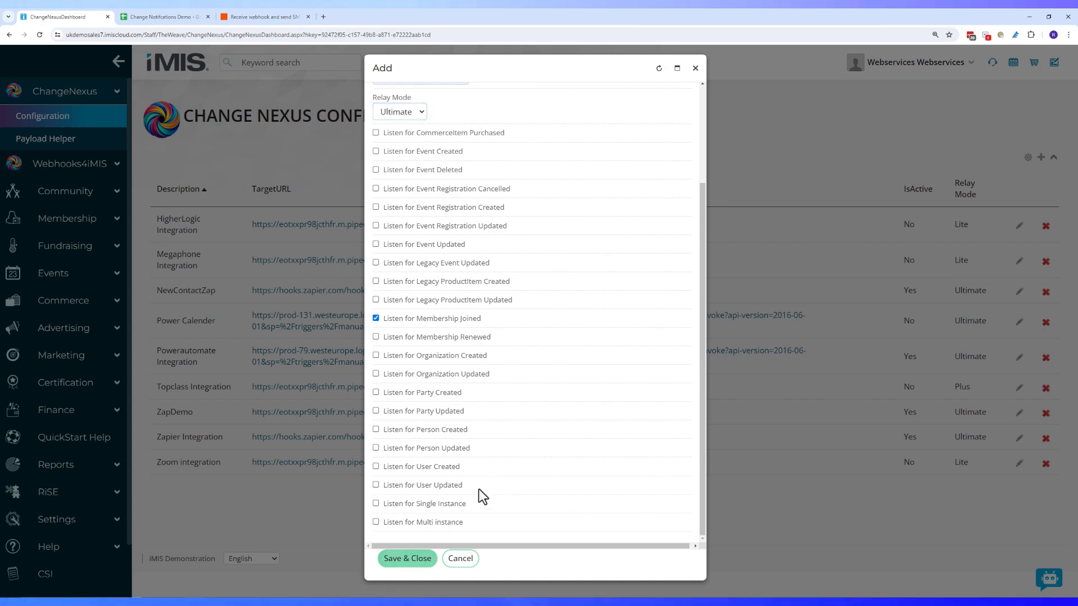
{"action": "left_click", "coordinate": [406, 559]}
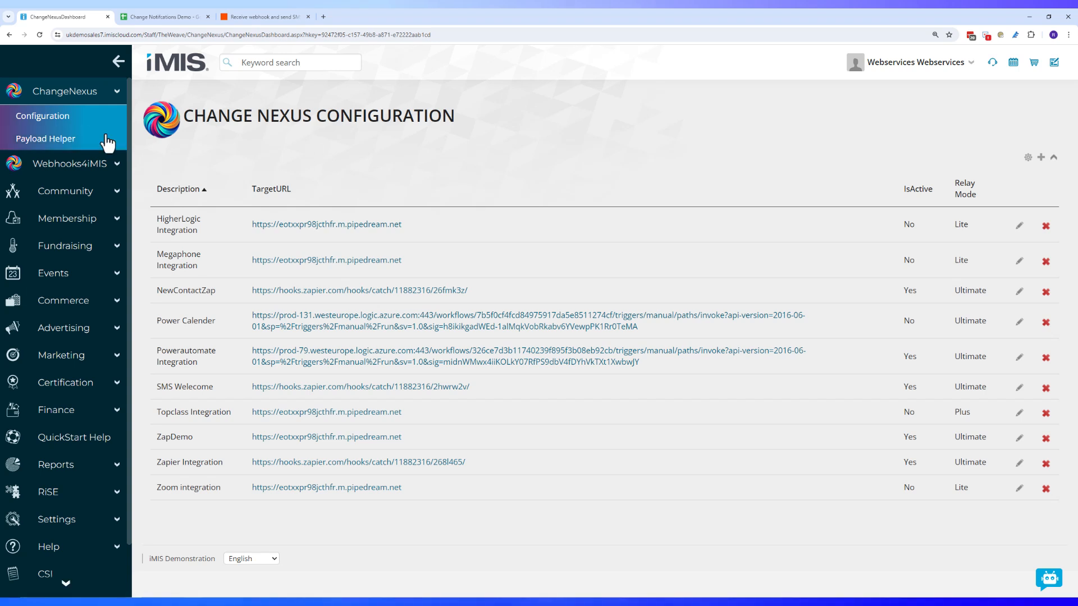
Open the Intelligent Query Architect and browse to the 1-Weave/ChangeNexus/Samples folder
{"action": "left_click", "coordinate": [88, 493]}
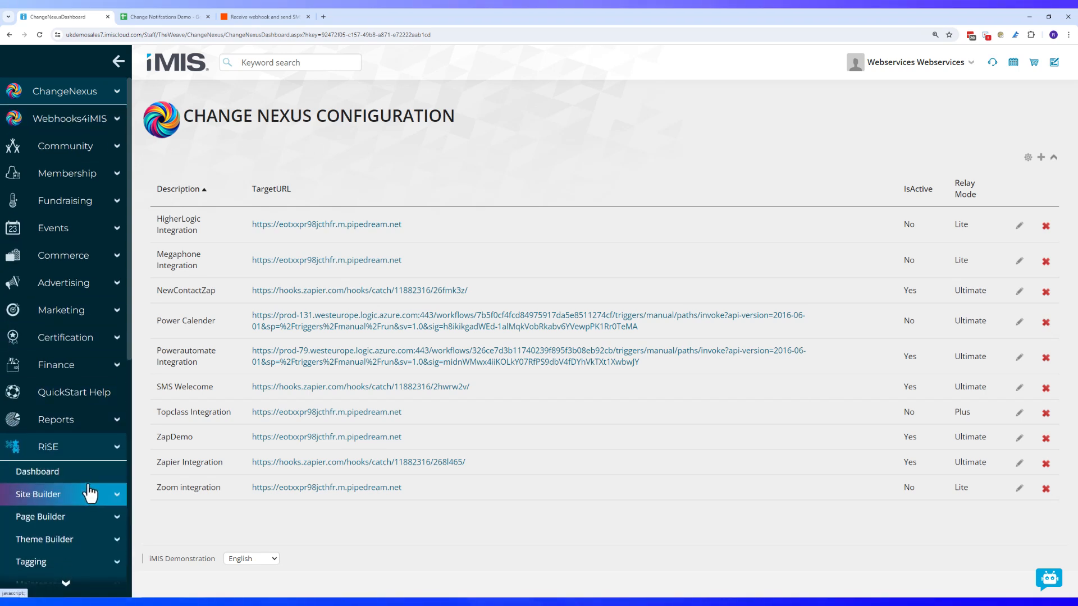
{"action": "scroll", "coordinate": [88, 493], "scroll_direction": "down", "scroll_amount": 4}
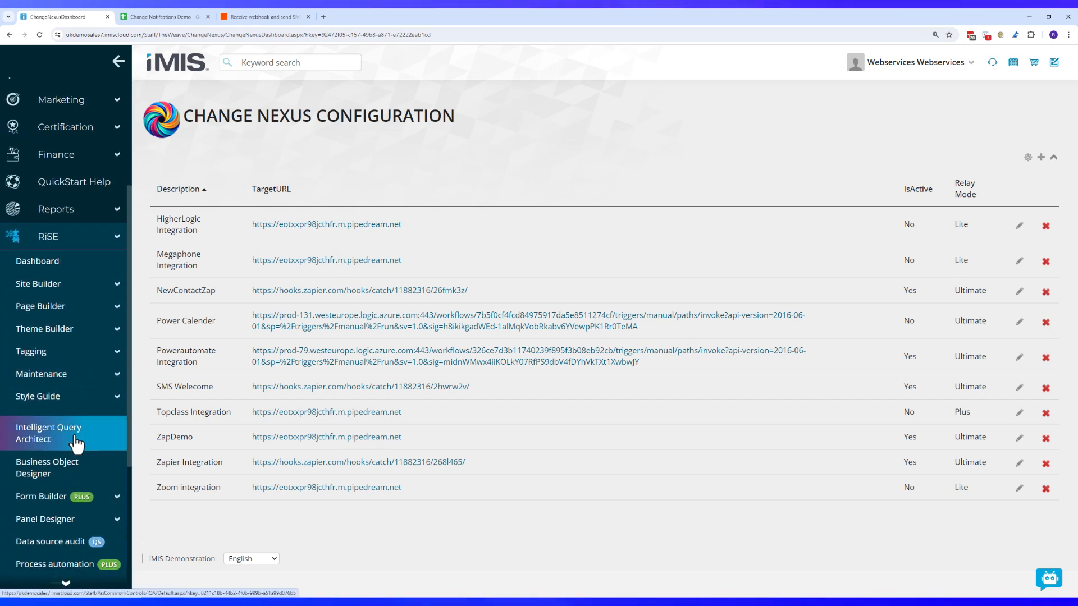
{"action": "left_click", "coordinate": [74, 442]}
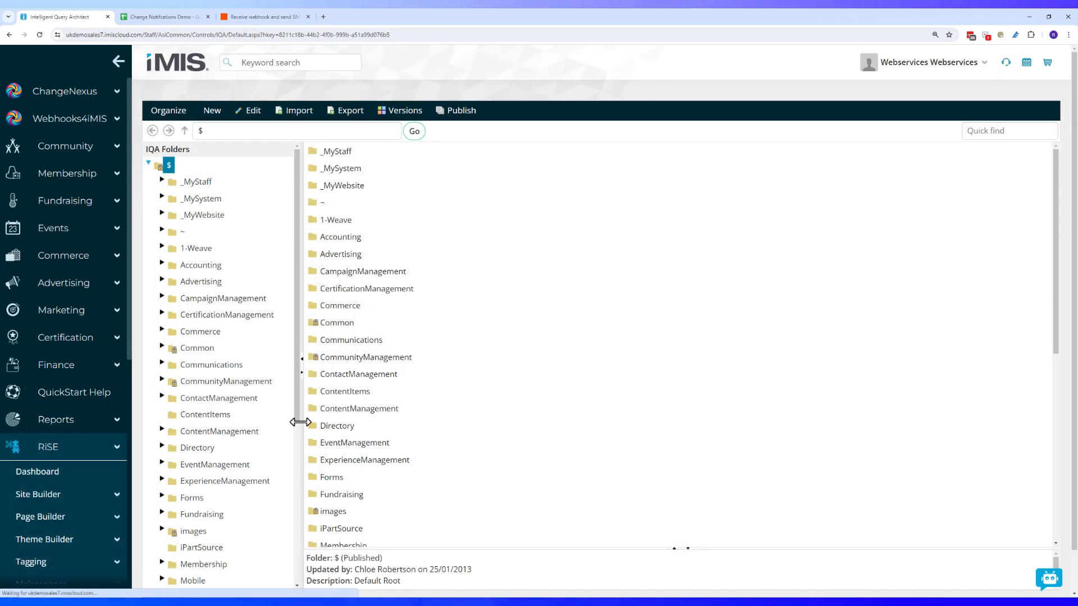
{"action": "left_click", "coordinate": [196, 249]}
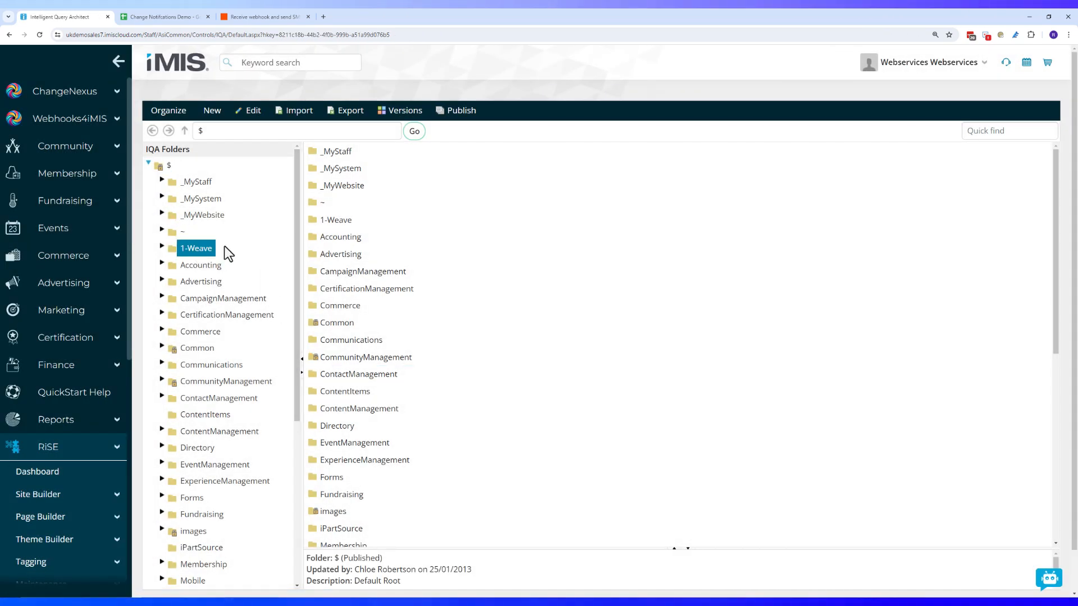
{"action": "left_click", "coordinate": [223, 265]}
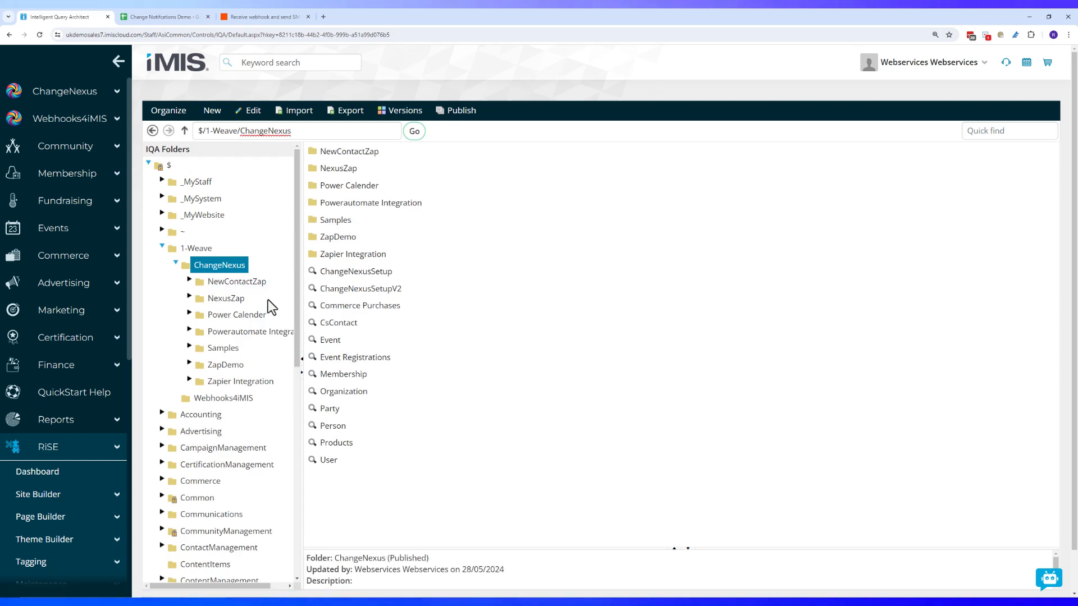
{"action": "left_click", "coordinate": [233, 351]}
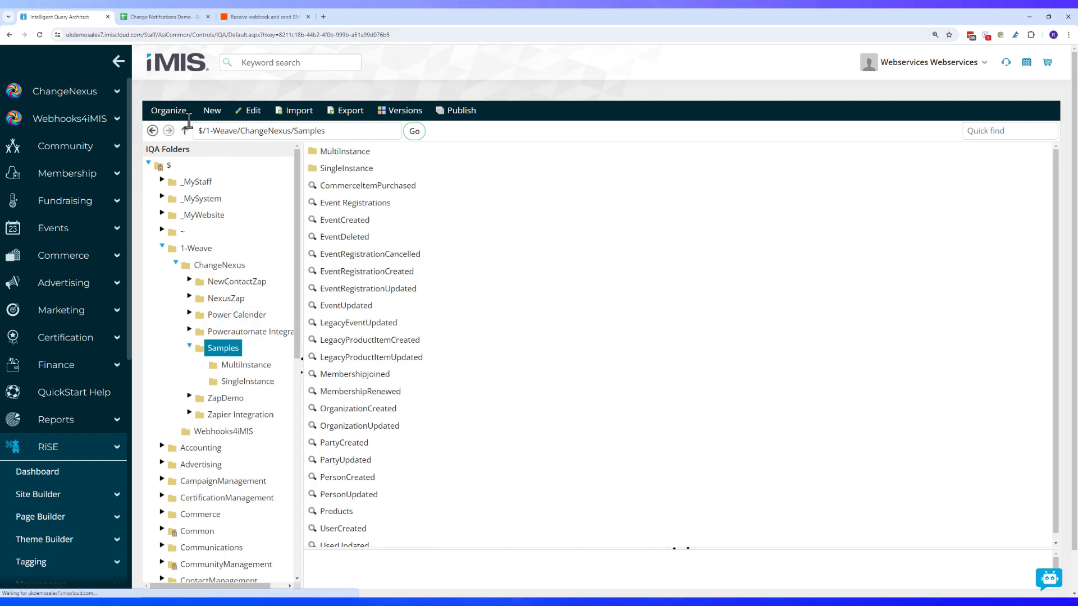
Copy the Samples folder and paste it into ChangeNexus as a new copy
{"action": "left_click", "coordinate": [168, 110]}
{"action": "left_click", "coordinate": [169, 167]}
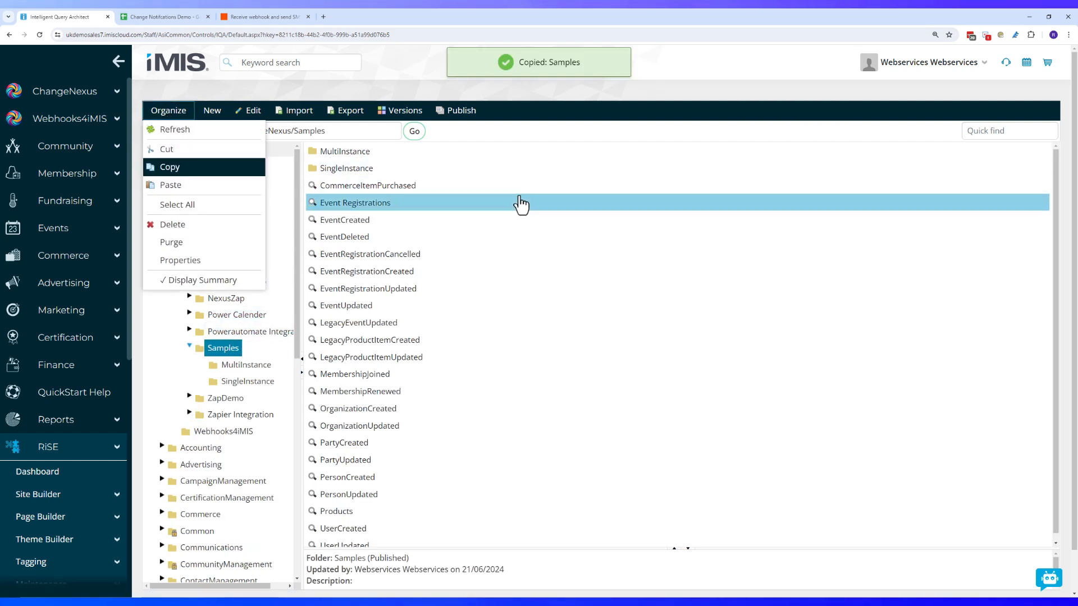
{"action": "left_click", "coordinate": [168, 111]}
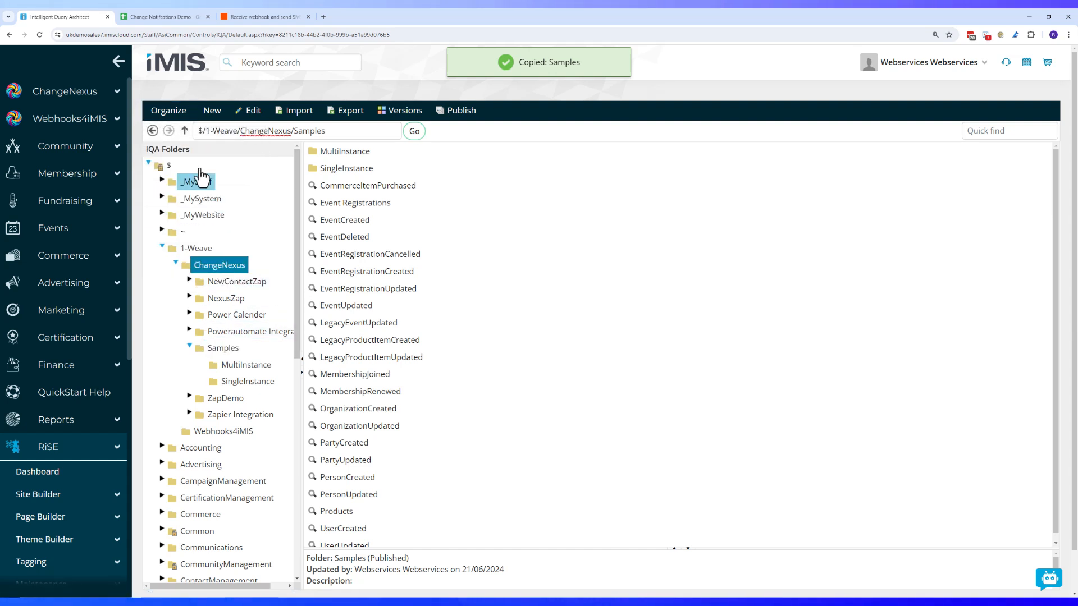
{"action": "left_click", "coordinate": [169, 110]}
{"action": "left_click", "coordinate": [187, 191]}
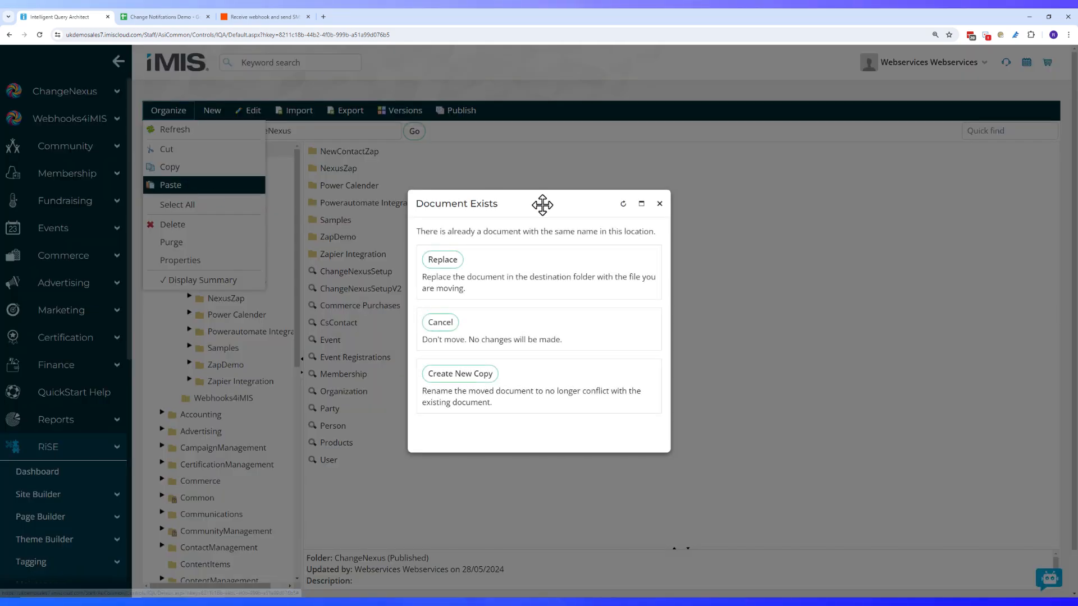
{"action": "left_click", "coordinate": [449, 375]}
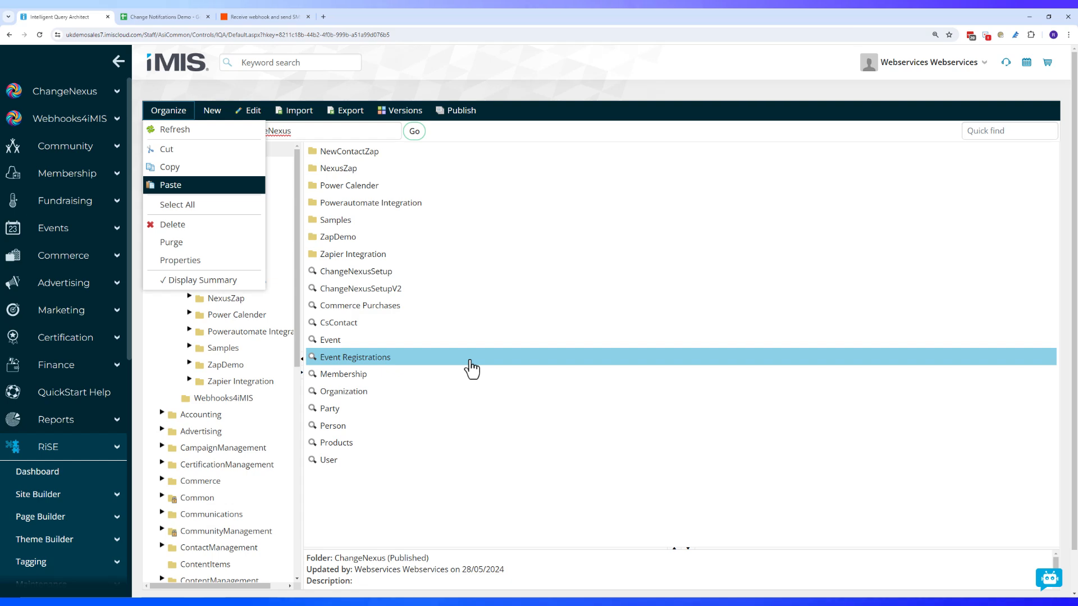
Rename the copied folder to 'SMS Welcome' and select its MembershipJoined query
{"action": "left_click", "coordinate": [254, 282]}
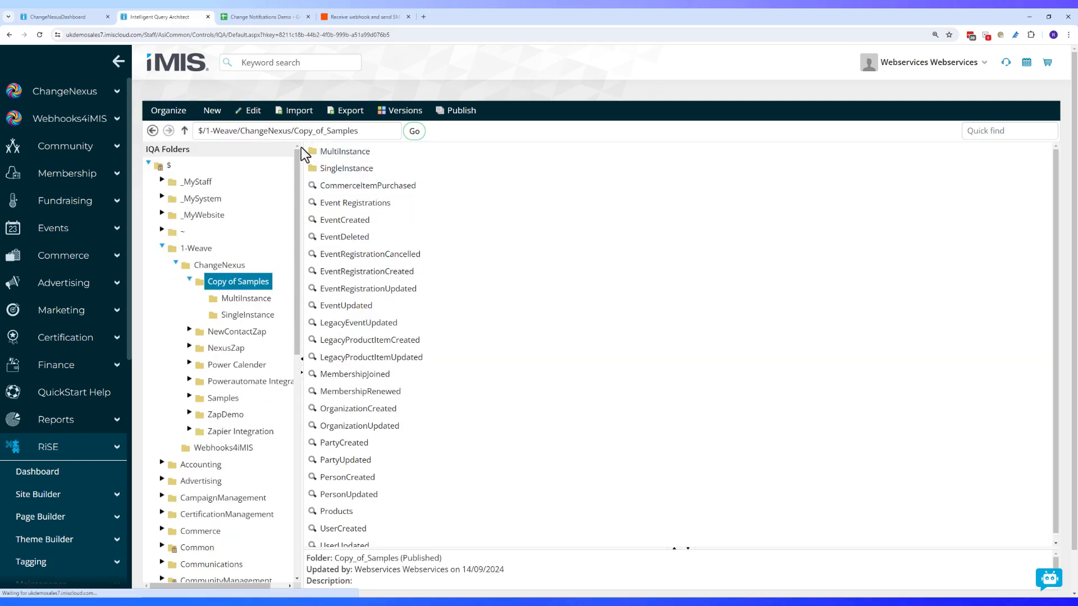
{"action": "left_click", "coordinate": [252, 111]}
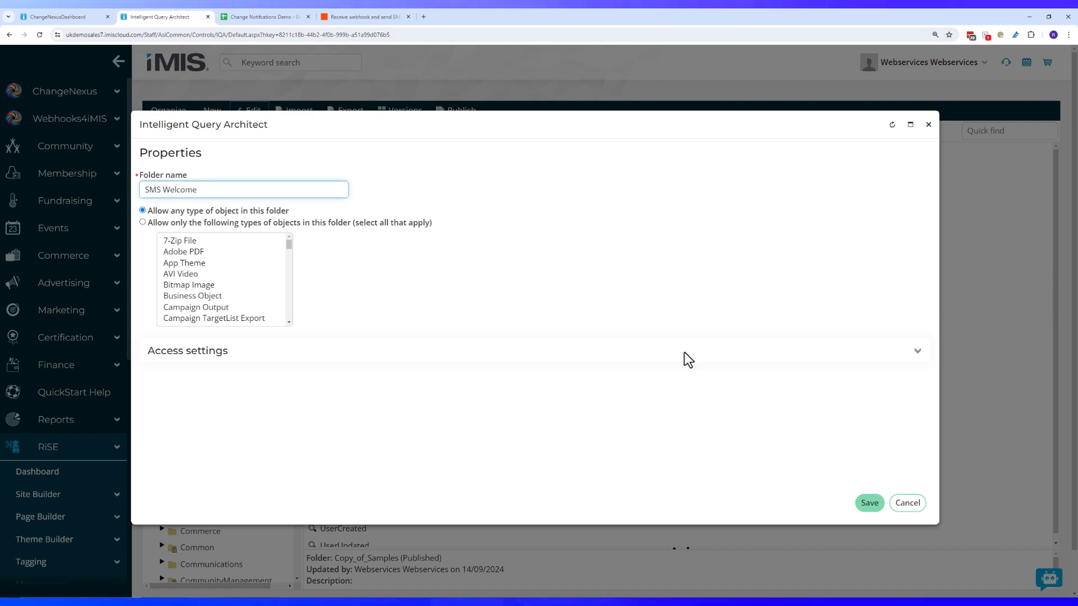
{"action": "left_click", "coordinate": [869, 503]}
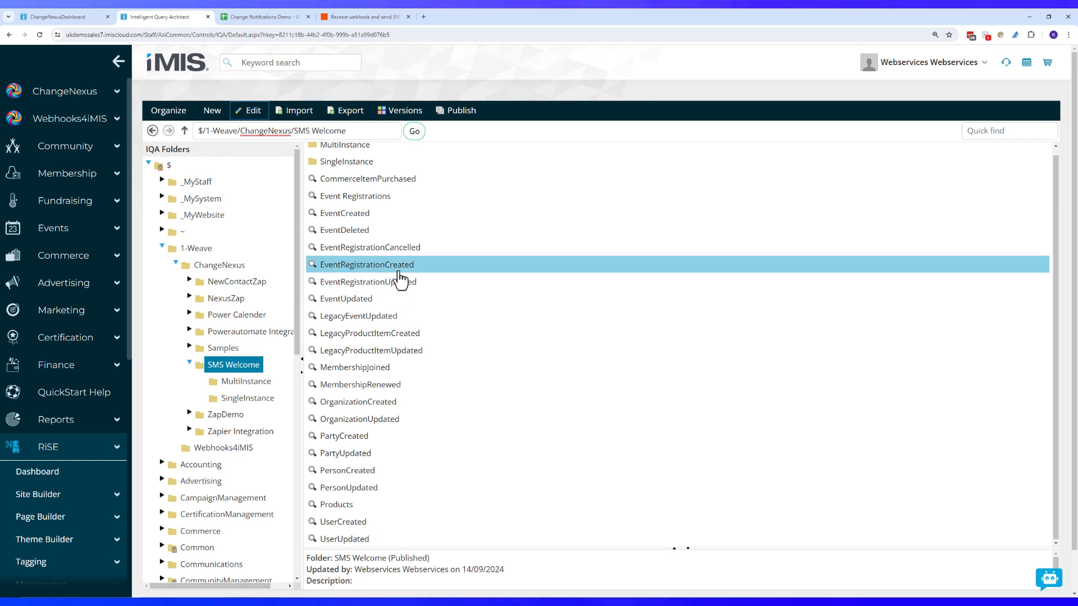
{"action": "left_click", "coordinate": [376, 368]}
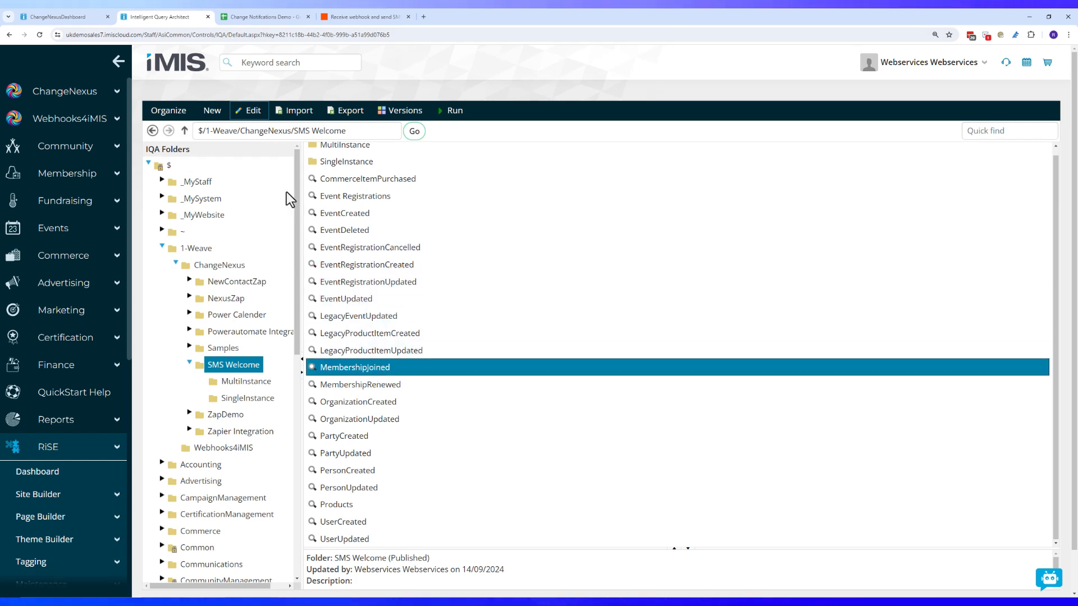
Open the MembershipJoined query for editing and view its Sources, which list only Subscriptions
{"action": "left_click", "coordinate": [249, 111]}
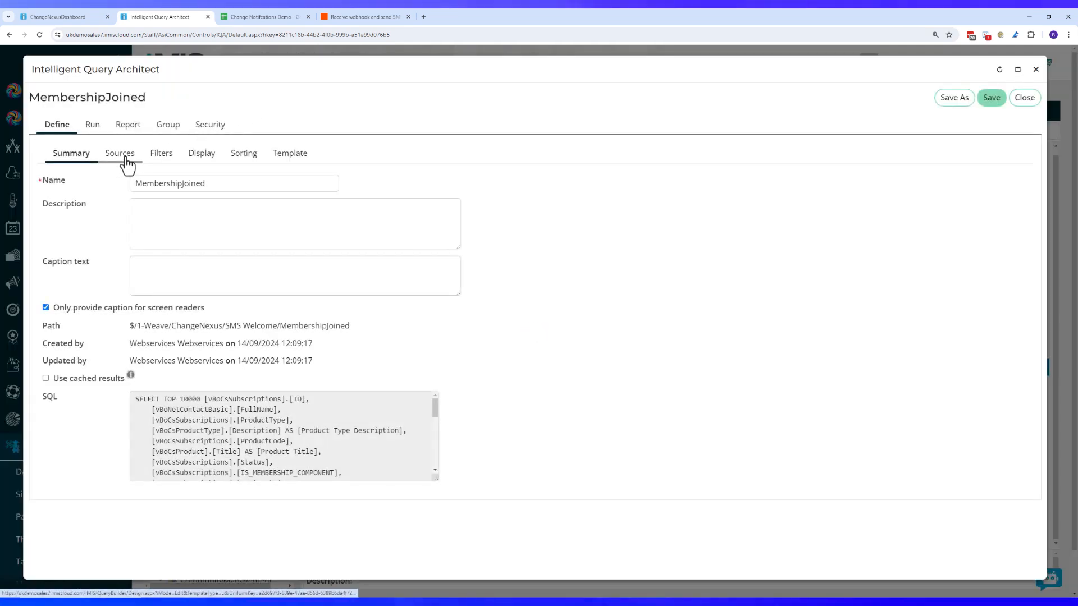
{"action": "left_click", "coordinate": [209, 163]}
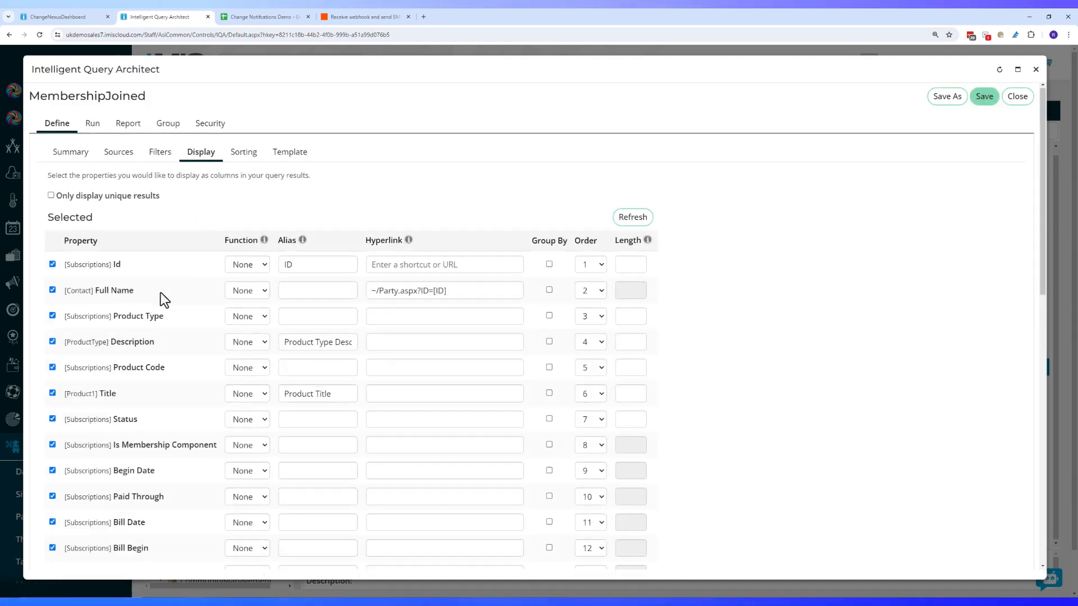
{"action": "scroll", "coordinate": [160, 292], "scroll_direction": "down", "scroll_amount": 3}
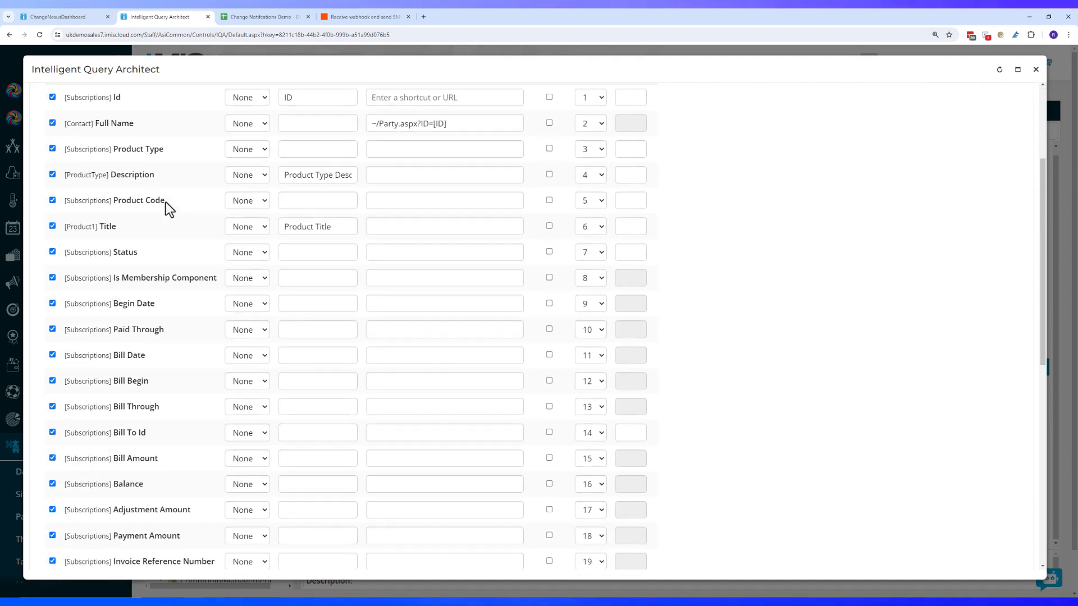
{"action": "scroll", "coordinate": [166, 202], "scroll_direction": "down", "scroll_amount": 2}
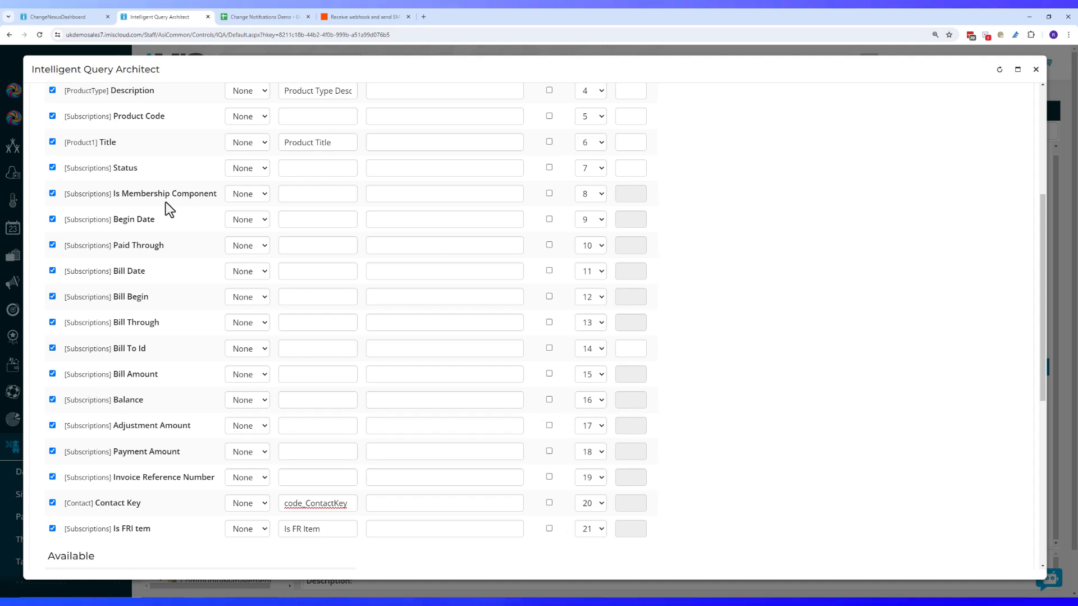
{"action": "scroll", "coordinate": [154, 252], "scroll_direction": "up", "scroll_amount": 2}
{"action": "scroll", "coordinate": [153, 252], "scroll_direction": "up", "scroll_amount": 2}
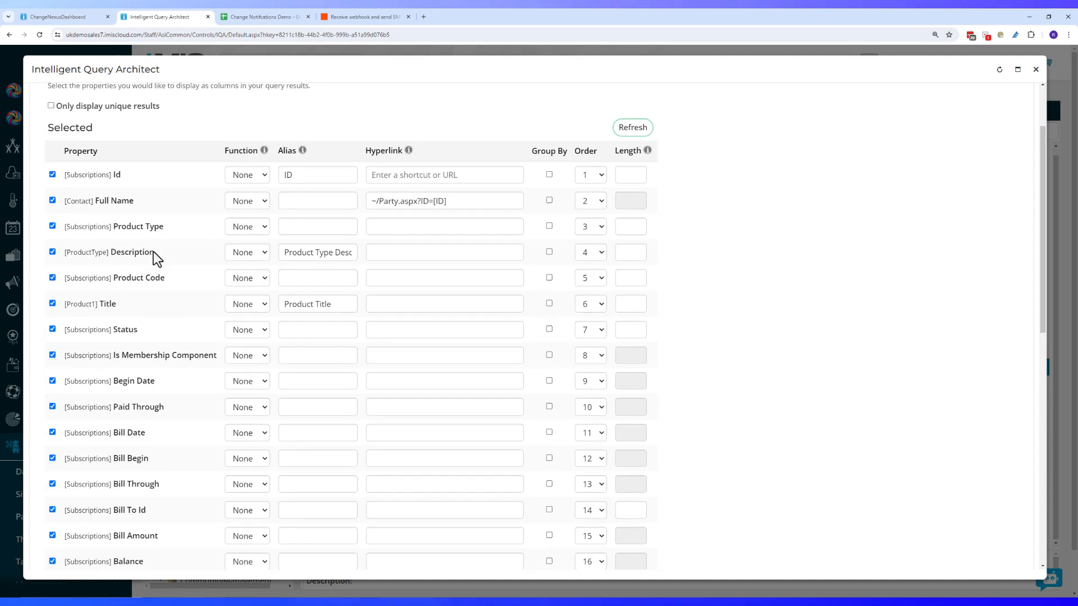
{"action": "scroll", "coordinate": [159, 256], "scroll_direction": "up", "scroll_amount": 2}
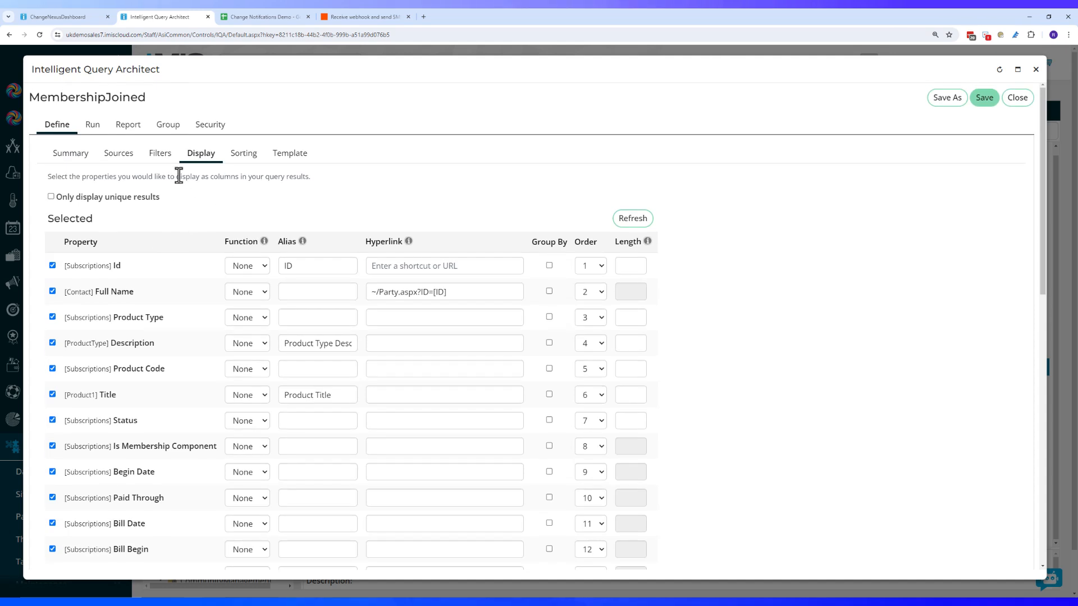
{"action": "left_click", "coordinate": [119, 156]}
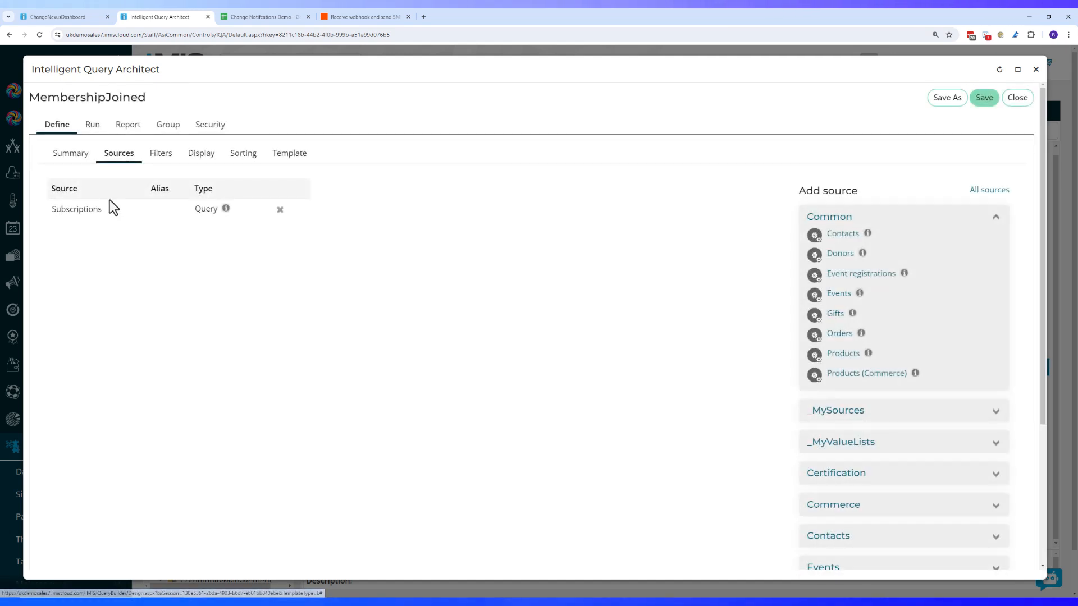
Add CsContact as a source of the MembershipJoined query
{"action": "left_click", "coordinate": [987, 190]}
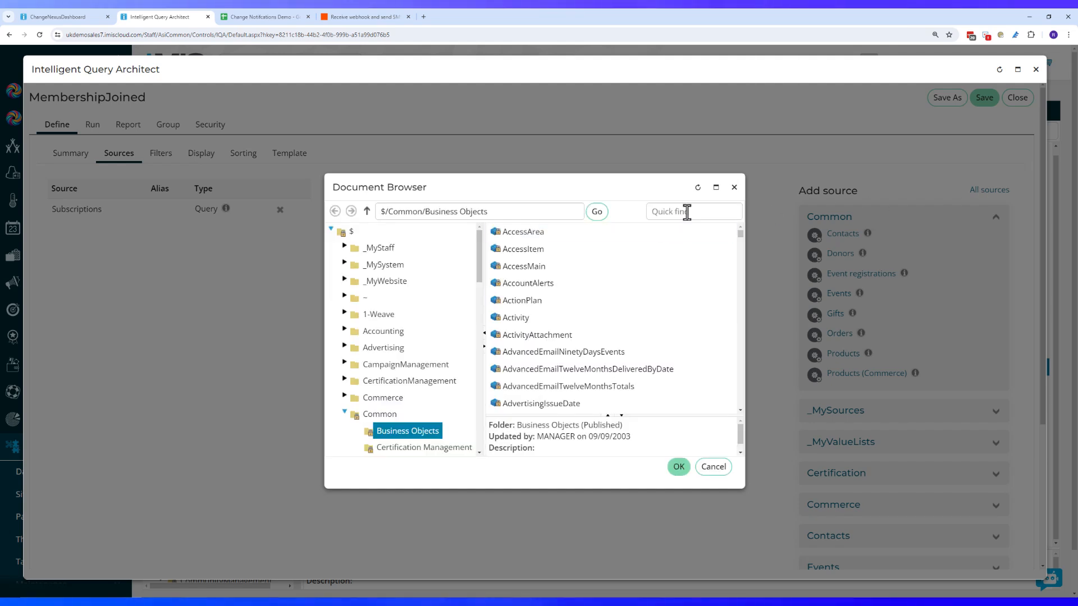
{"action": "left_click", "coordinate": [685, 212]}
{"action": "type", "text": "csc"}
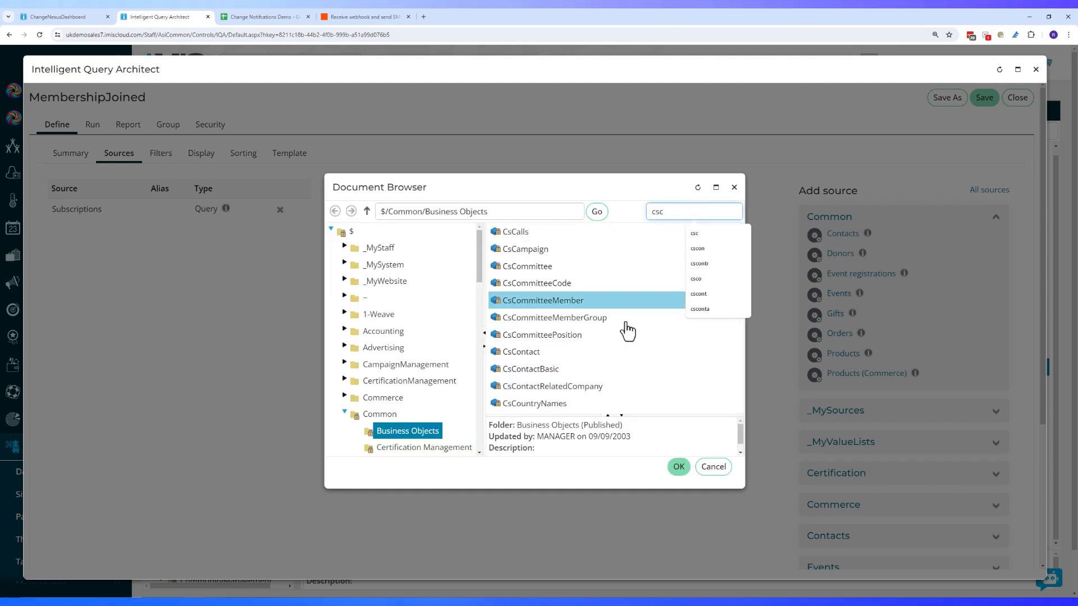
{"action": "double_click", "coordinate": [607, 352]}
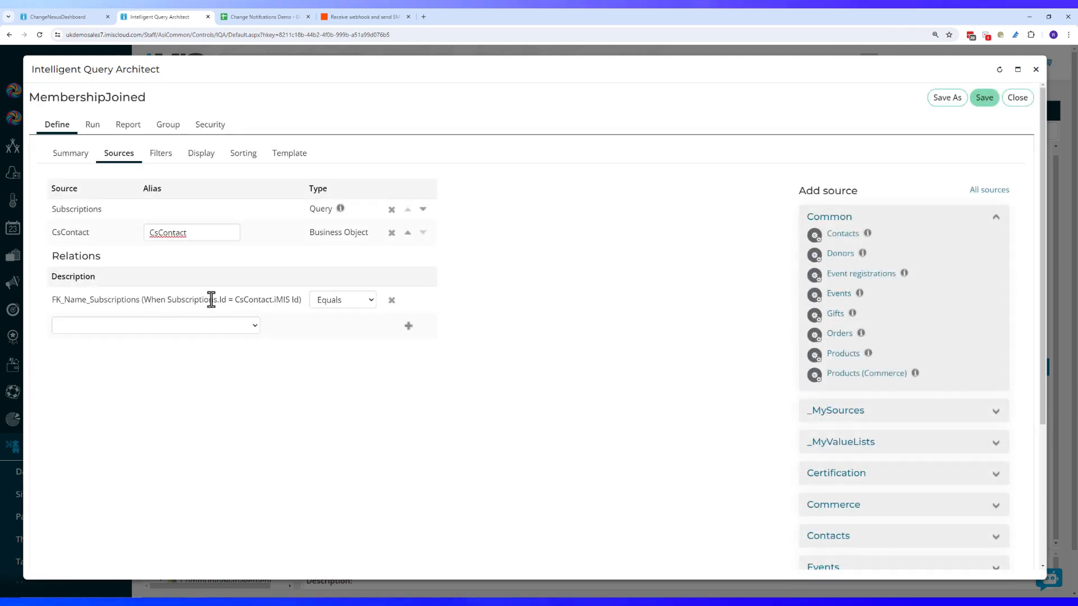
Add Mobile Phone as a displayed column, save the query and close the editor
{"action": "left_click", "coordinate": [207, 163]}
{"action": "scroll", "coordinate": [219, 375], "scroll_direction": "down", "scroll_amount": 10}
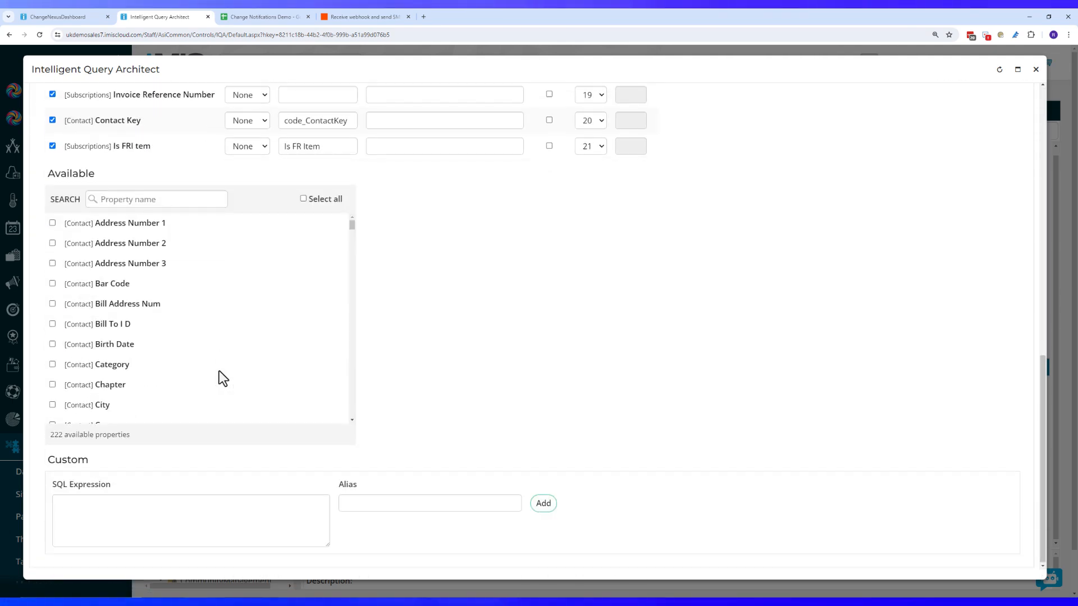
{"action": "scroll", "coordinate": [200, 370], "scroll_direction": "down", "scroll_amount": 4}
{"action": "scroll", "coordinate": [200, 368], "scroll_direction": "down", "scroll_amount": 3}
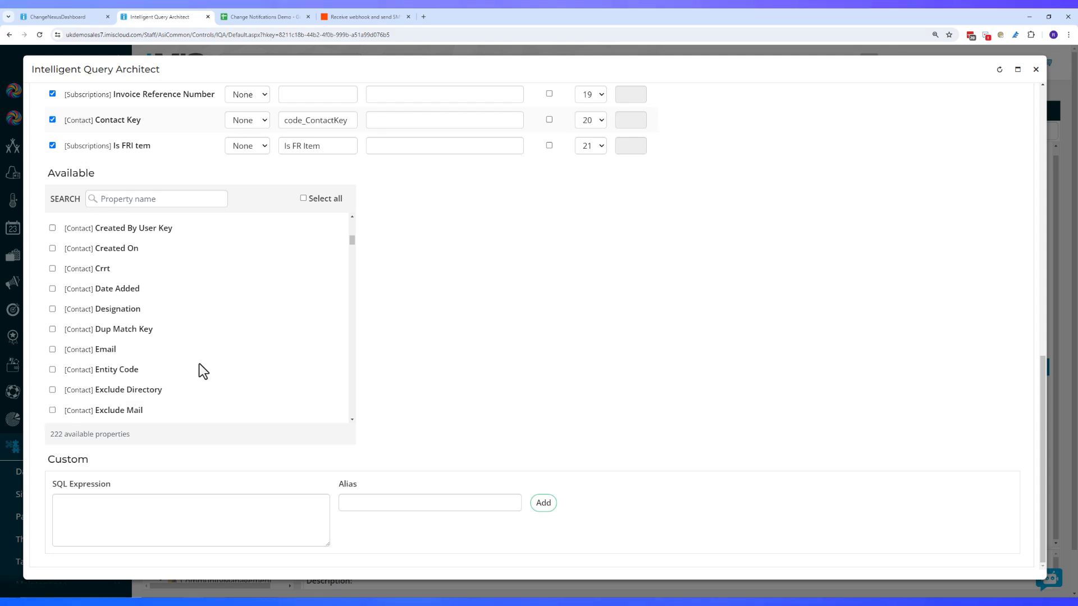
{"action": "scroll", "coordinate": [178, 353], "scroll_direction": "down", "scroll_amount": 3}
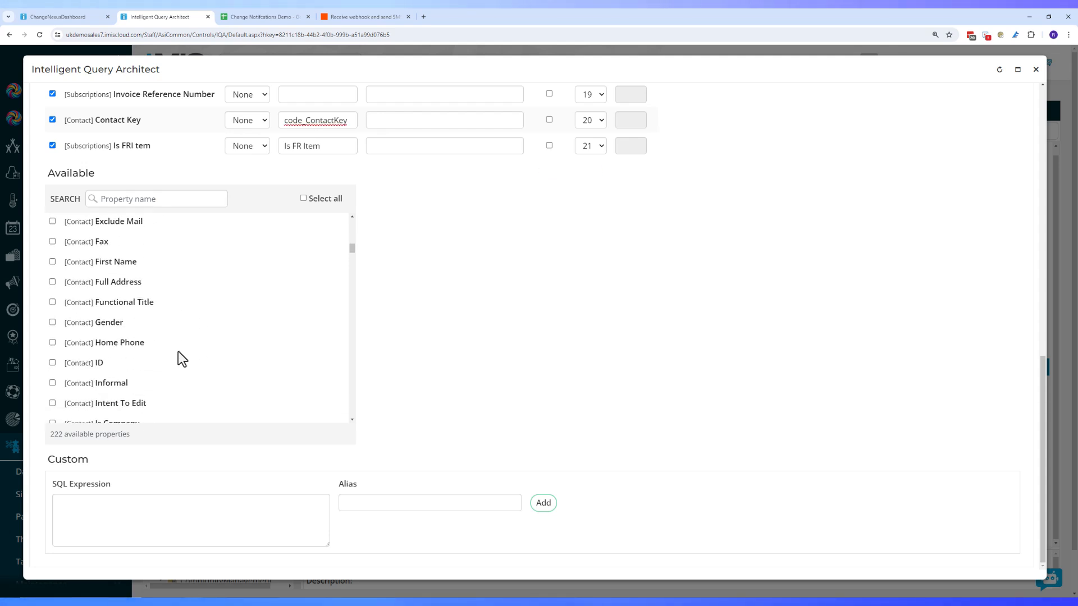
{"action": "scroll", "coordinate": [178, 353], "scroll_direction": "down", "scroll_amount": 5}
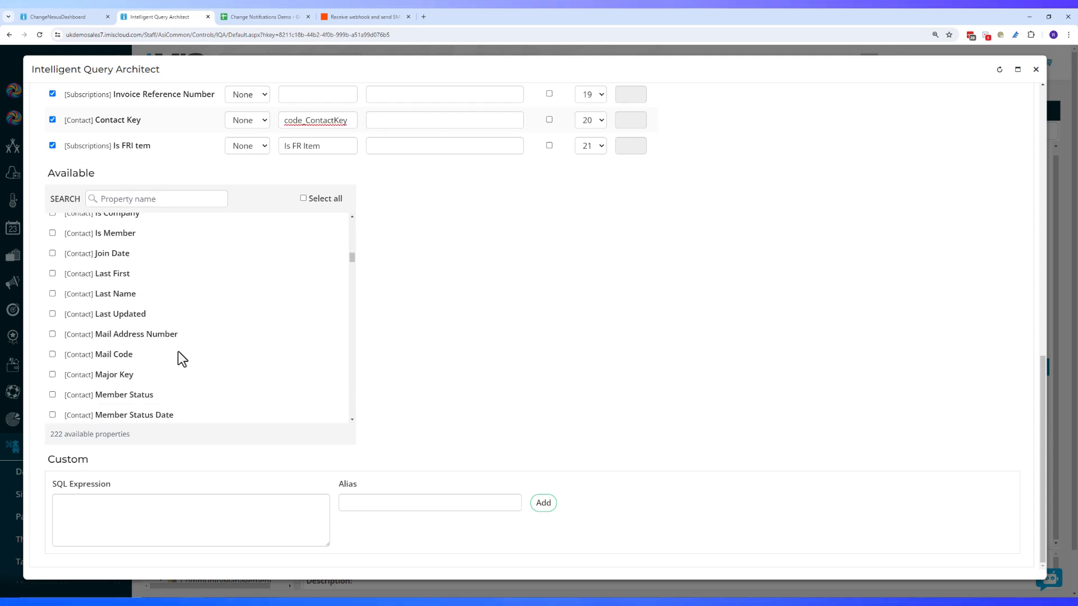
{"action": "scroll", "coordinate": [178, 352], "scroll_direction": "down", "scroll_amount": 2}
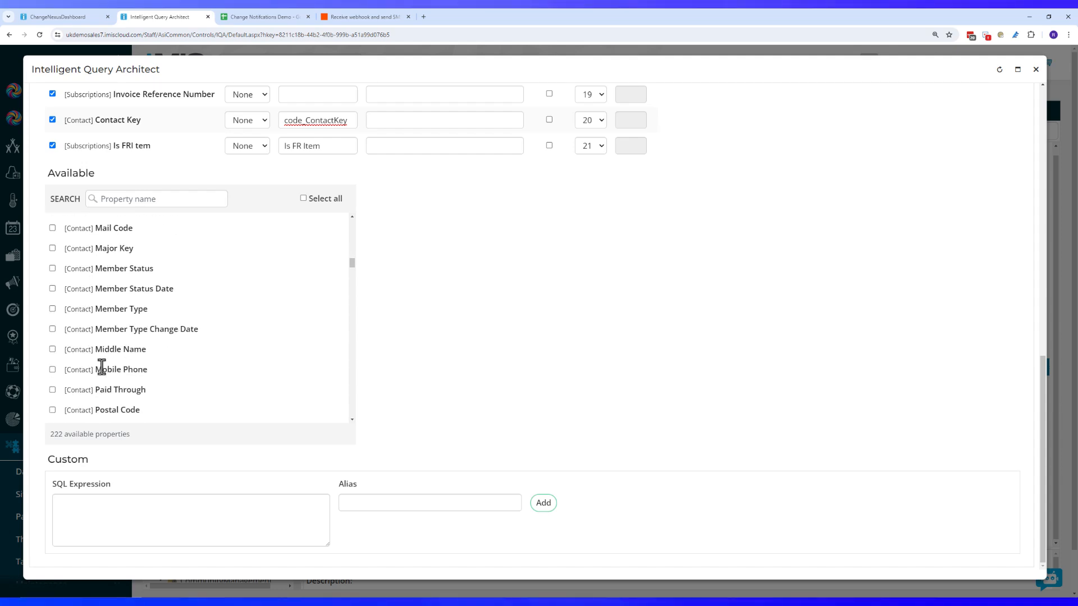
{"action": "left_click", "coordinate": [52, 369]}
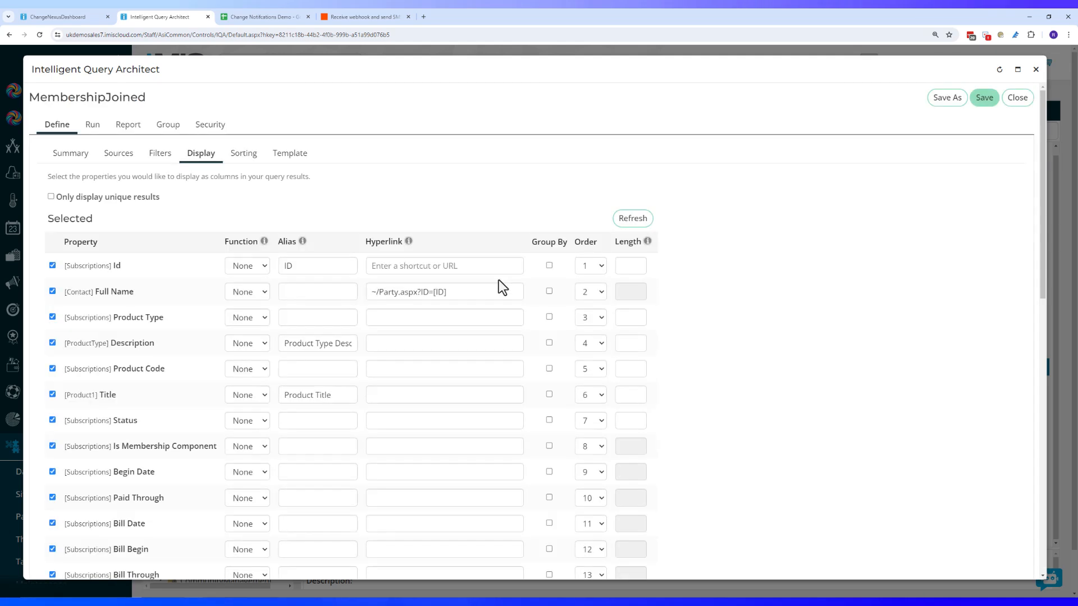
{"action": "scroll", "coordinate": [494, 298], "scroll_direction": "down", "scroll_amount": 5}
{"action": "scroll", "coordinate": [489, 308], "scroll_direction": "down", "scroll_amount": 2}
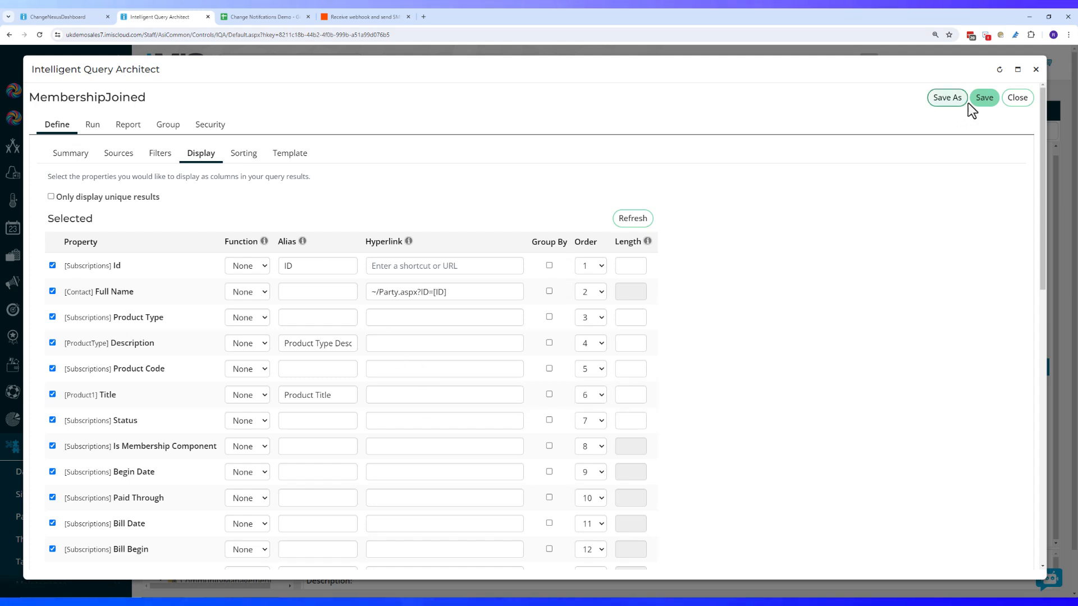
{"action": "left_click", "coordinate": [985, 99]}
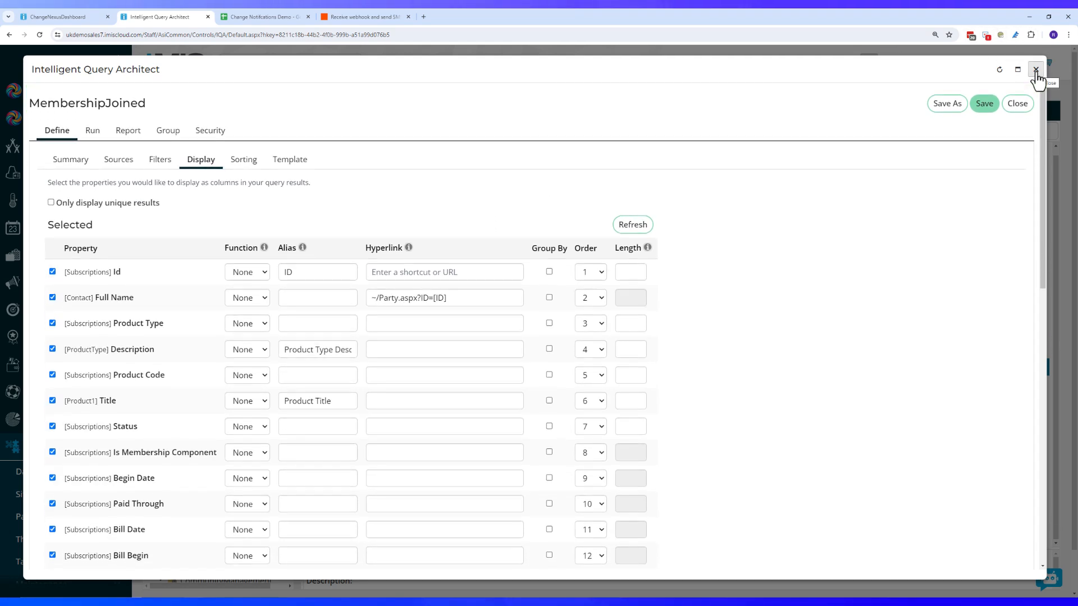
{"action": "left_click", "coordinate": [1036, 70]}
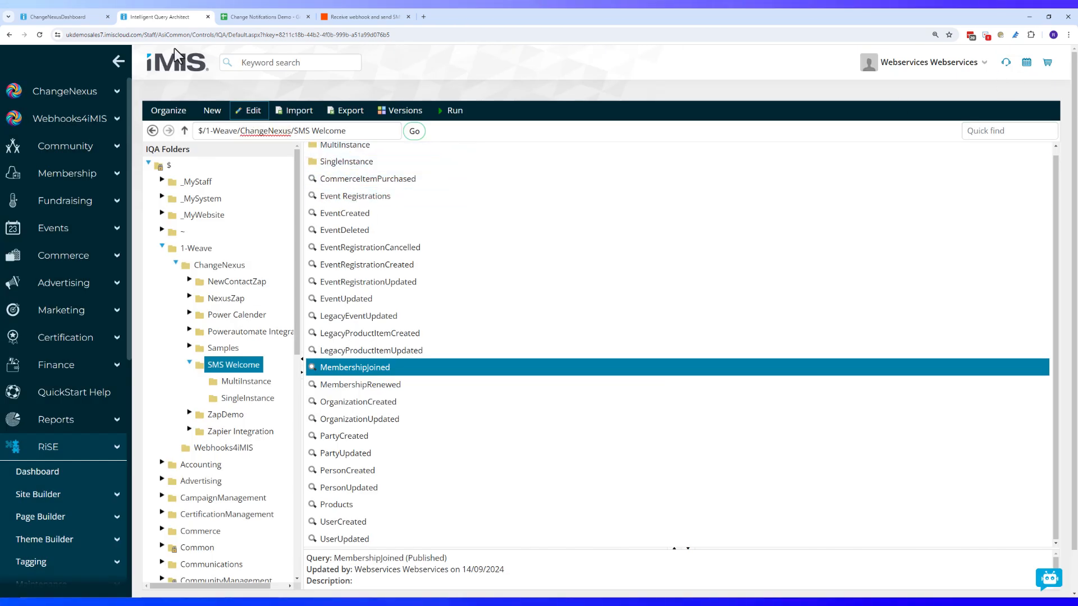
Run the Catch Hook trigger test in the 'Receive webhook and send SMS' zap
{"action": "mouse_move", "coordinate": [58, 19]}
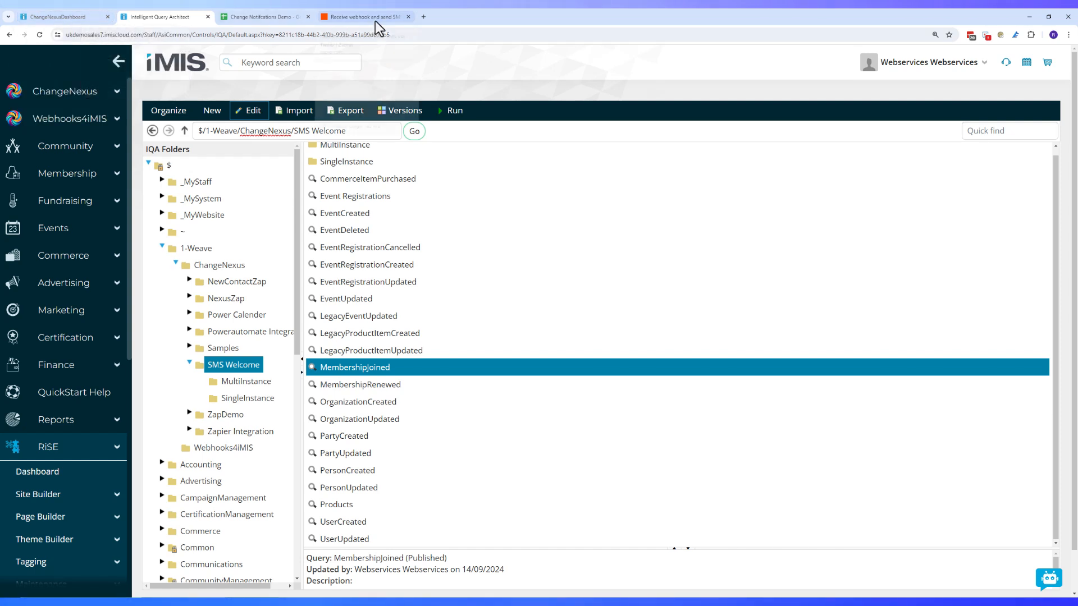
{"action": "left_click", "coordinate": [357, 20]}
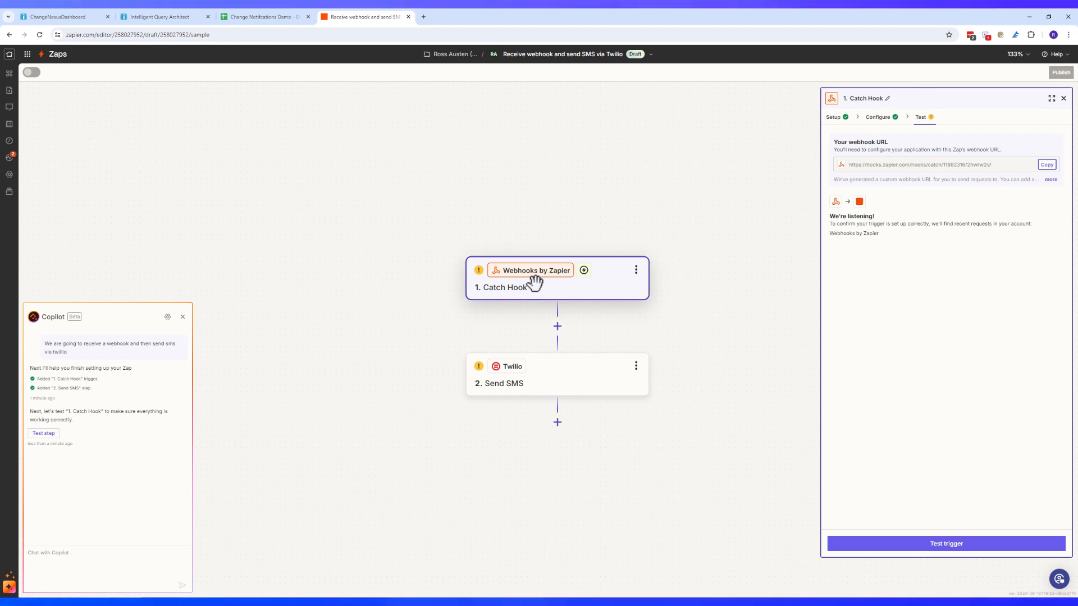
{"action": "left_click", "coordinate": [980, 548]}
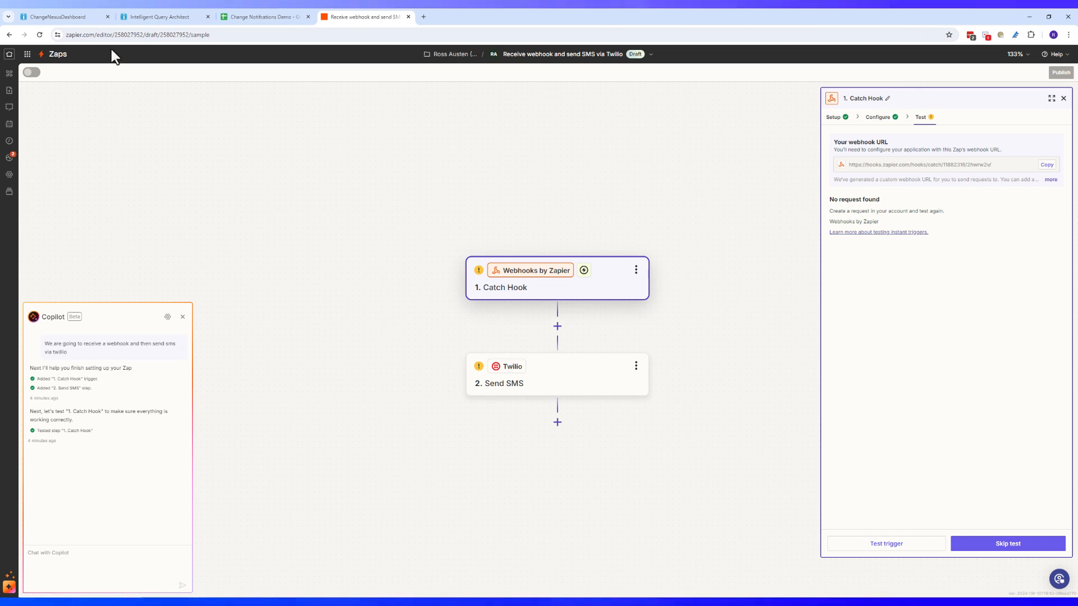
Open the Opus website's membership page and start joining as a Regular member
{"action": "mouse_move", "coordinate": [194, 602]}
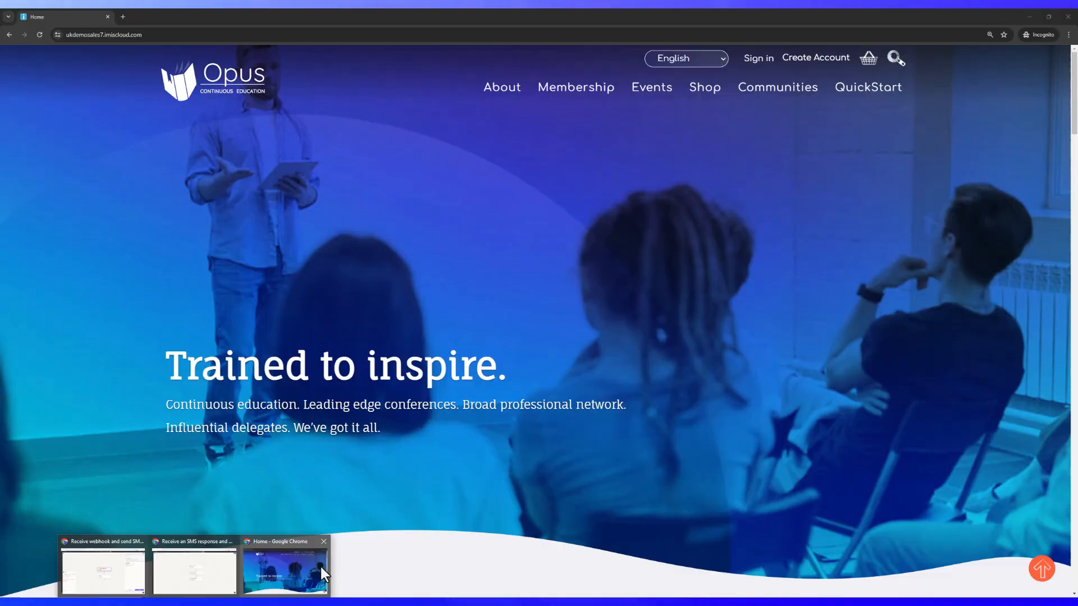
{"action": "left_click", "coordinate": [321, 567]}
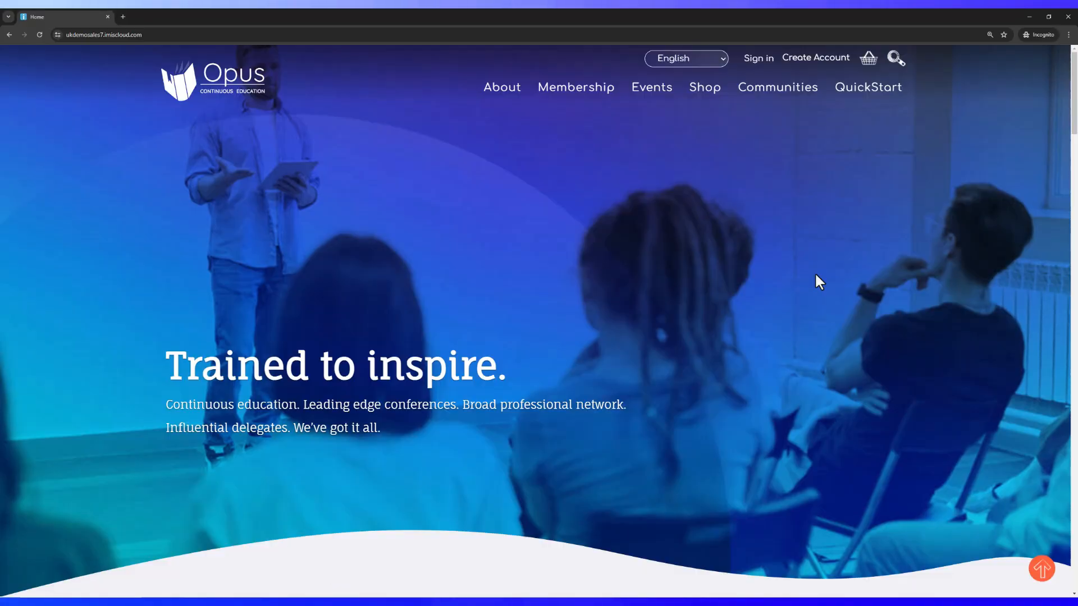
{"action": "left_click", "coordinate": [760, 64]}
{"action": "mouse_move", "coordinate": [560, 94]}
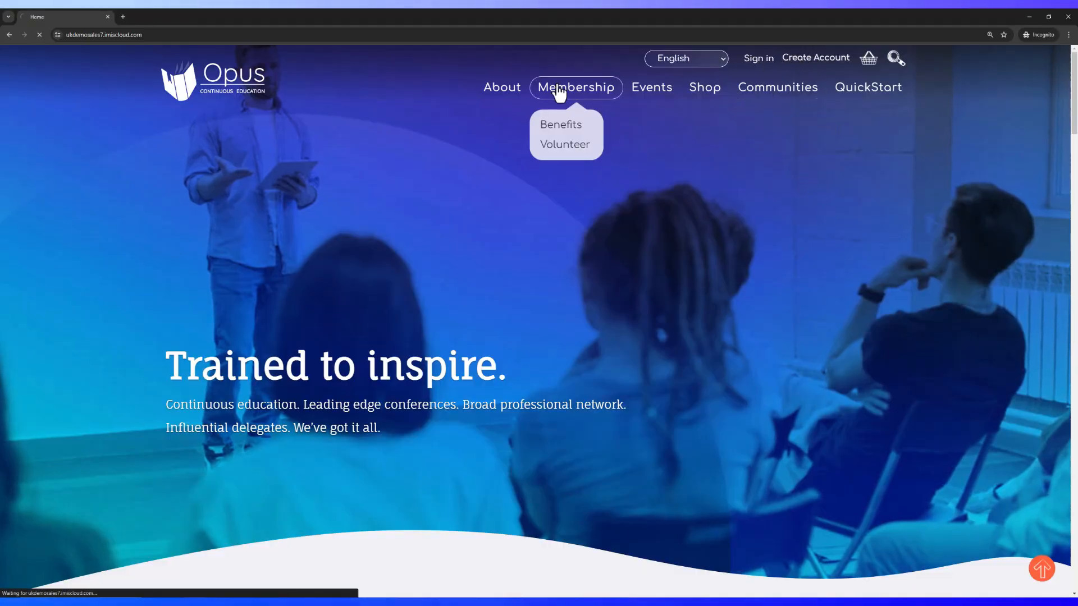
{"action": "scroll", "coordinate": [486, 284], "scroll_direction": "down", "scroll_amount": 3}
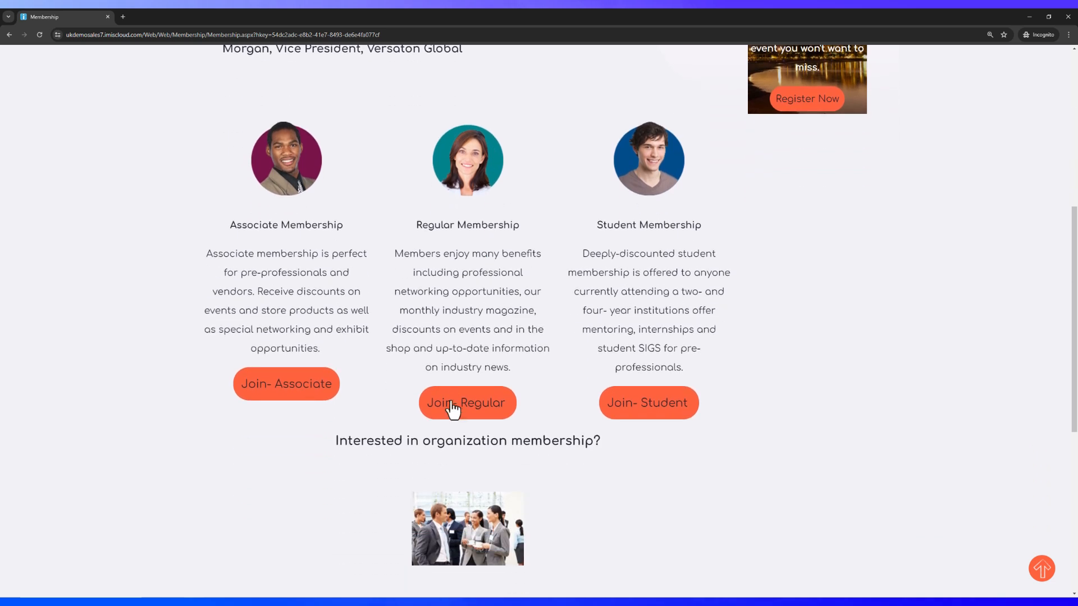
{"action": "left_click", "coordinate": [452, 415]}
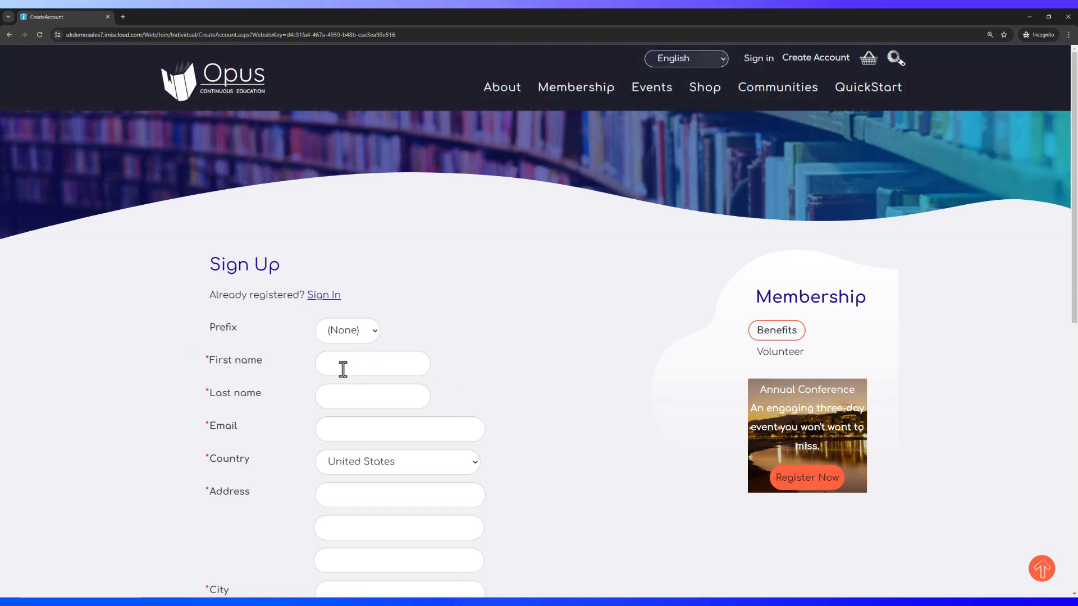
Enter the new member's first name, last name and e-mail address
{"action": "left_click", "coordinate": [343, 369]}
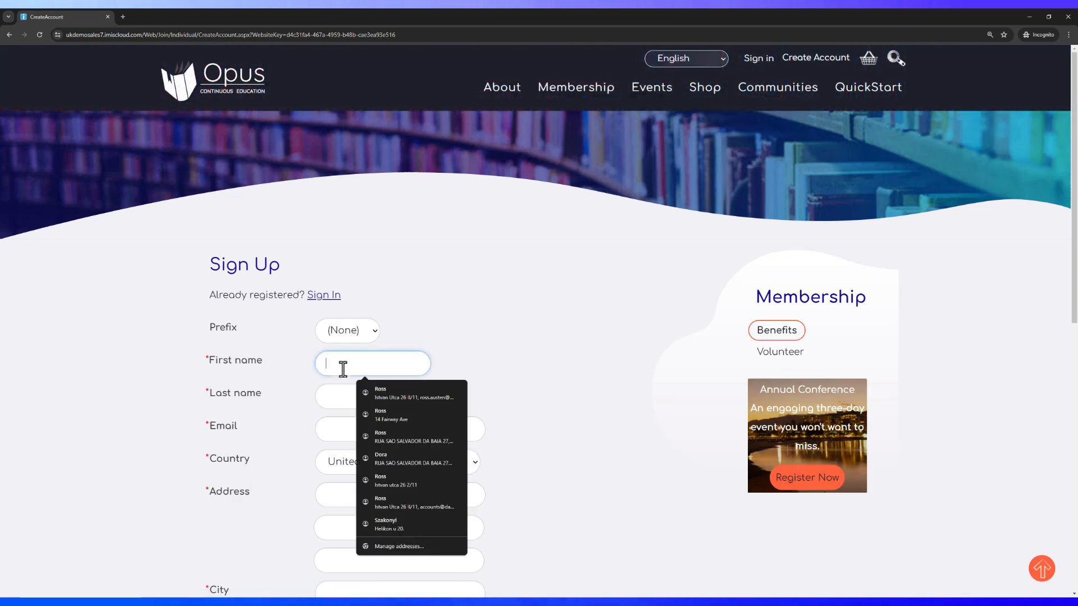
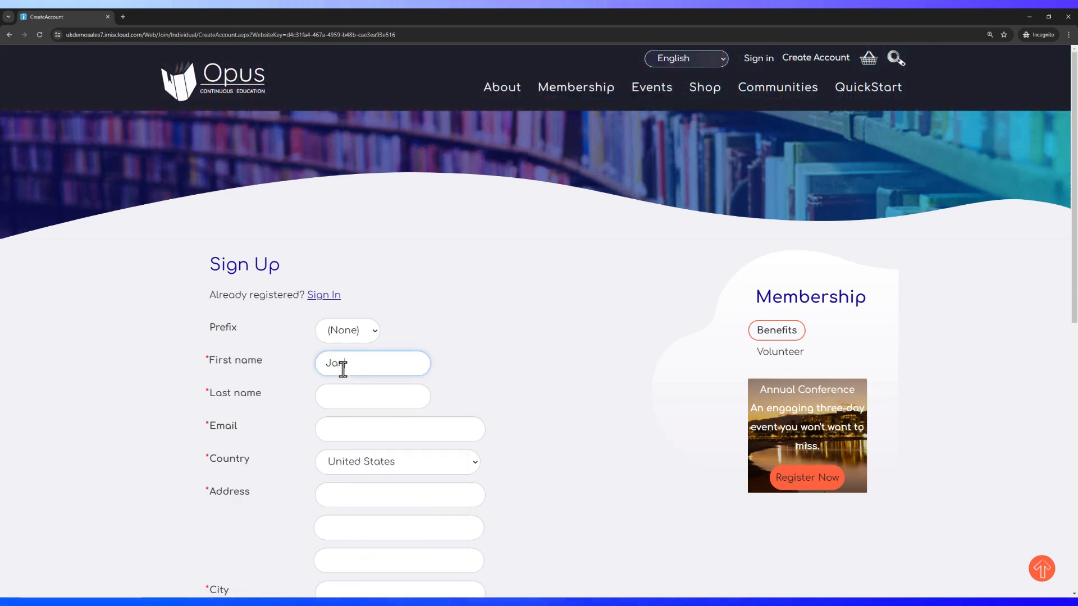
{"action": "key", "text": "Tab"}
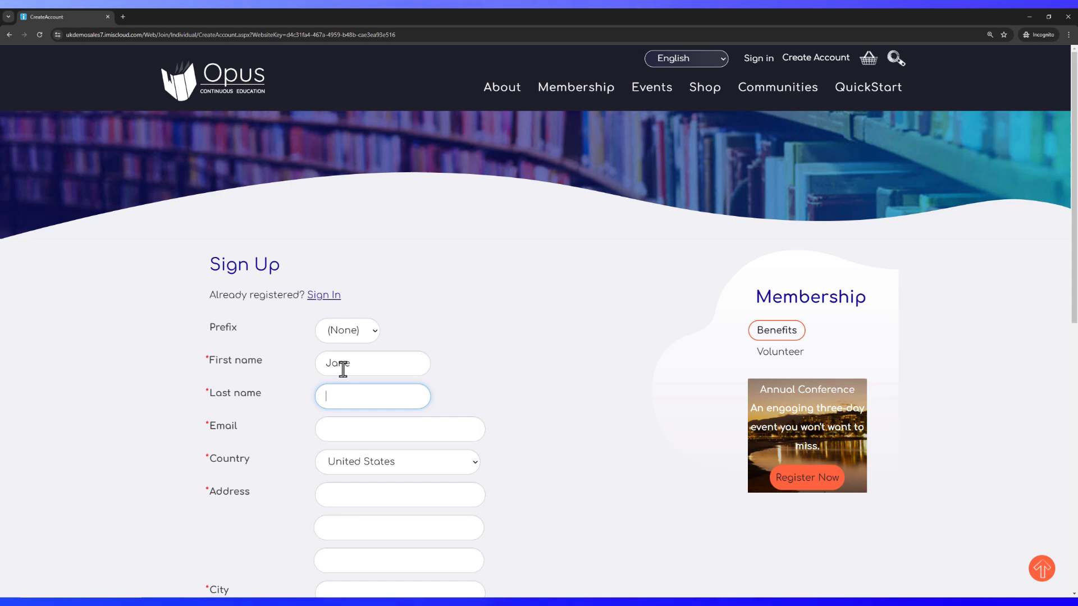
{"action": "key", "text": "Tab"}
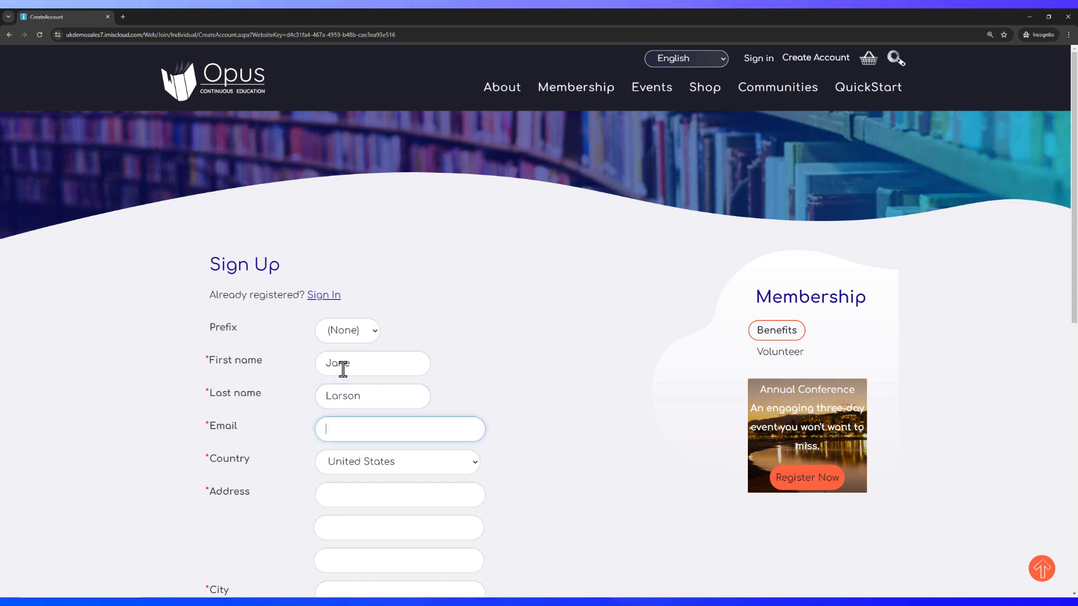
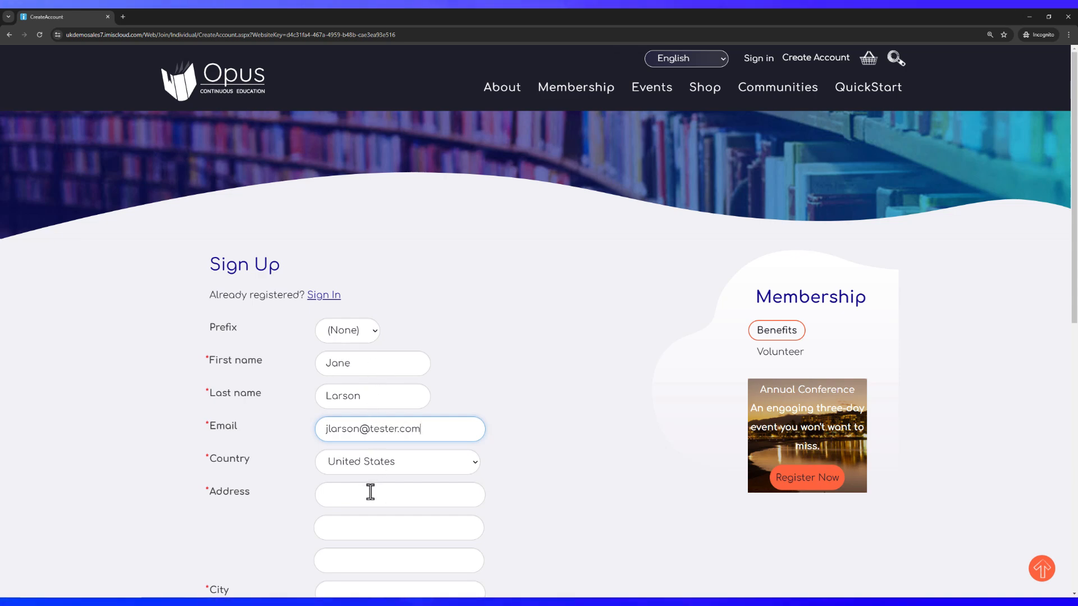
Choose Australia as the country and enter the member's street address
{"action": "left_click", "coordinate": [399, 469]}
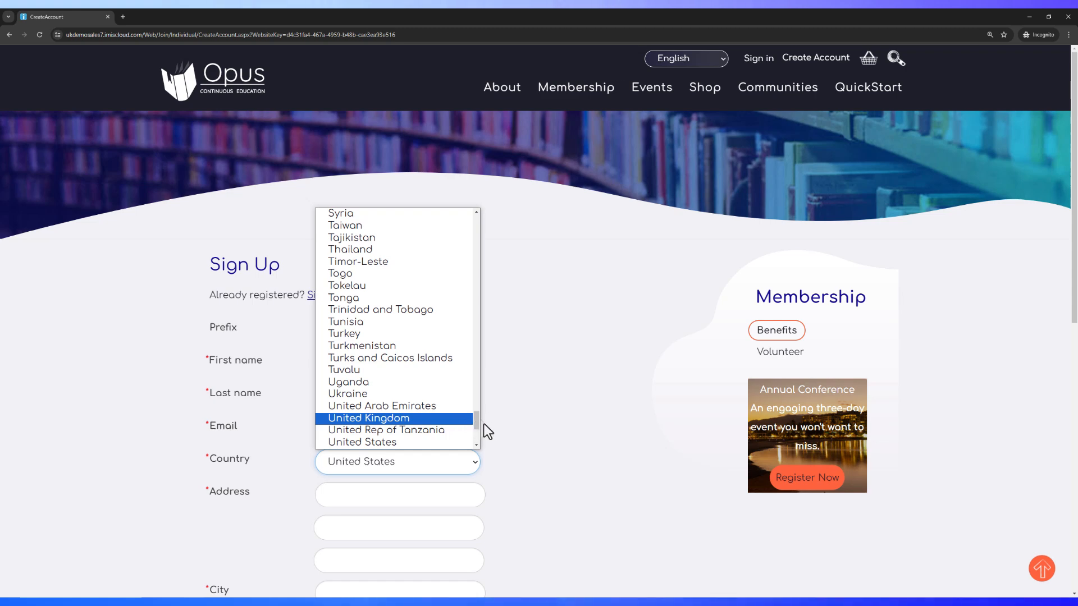
{"action": "key", "text": "Home"}
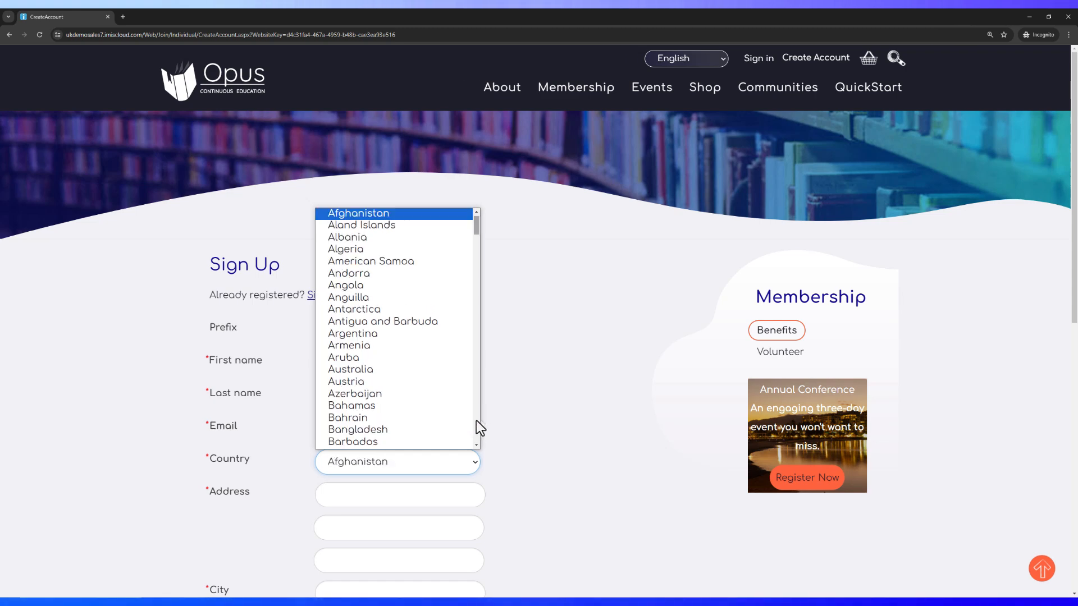
{"action": "left_click", "coordinate": [404, 368]}
{"action": "left_click", "coordinate": [348, 499]}
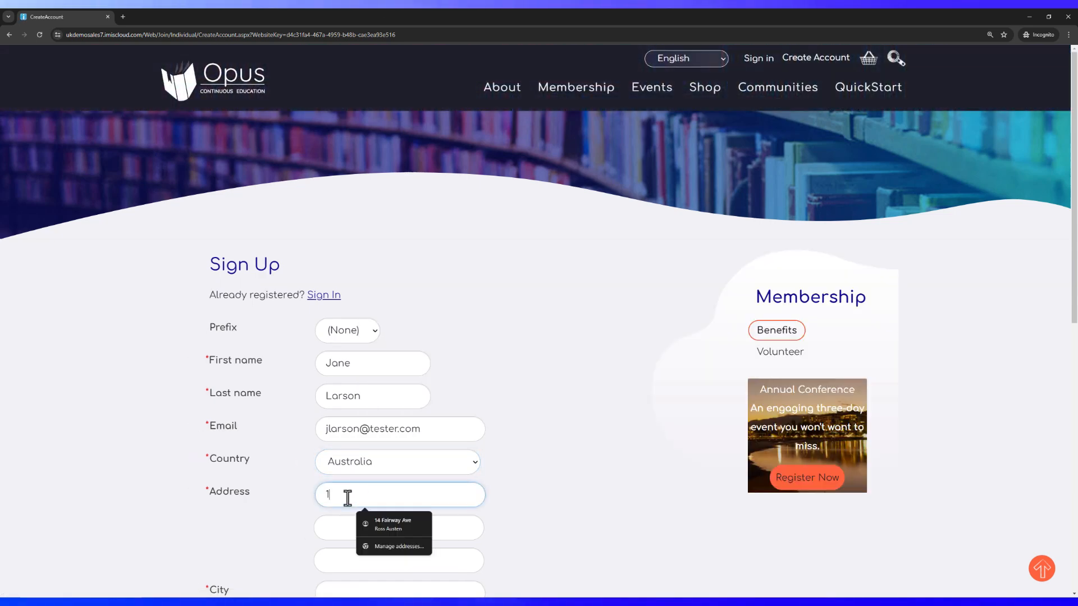
{"action": "key", "text": "Caps_Lock"}
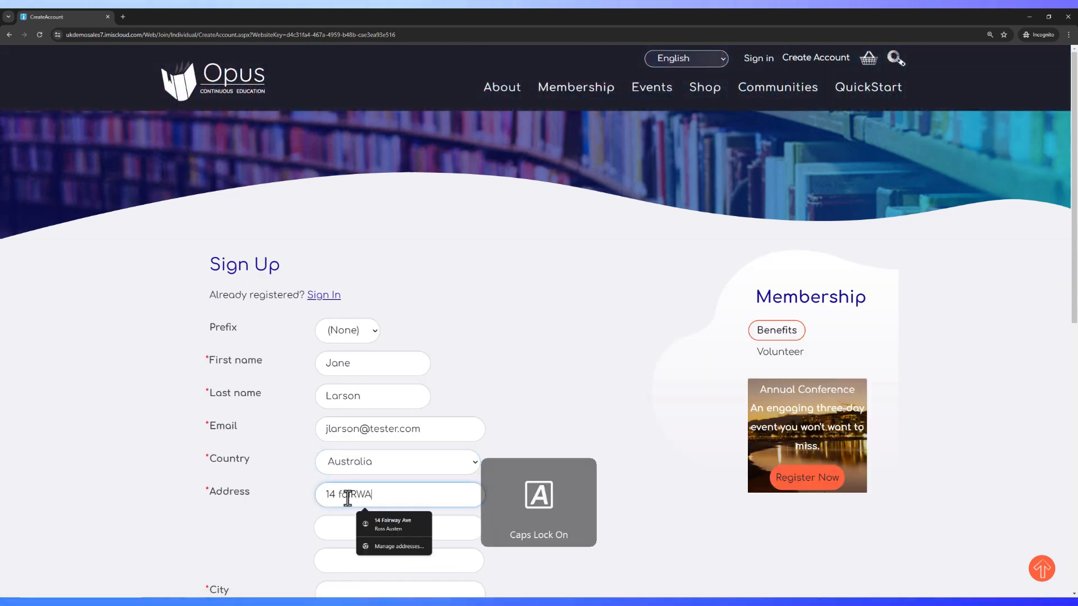
{"action": "key", "text": "Caps_Lock"}
{"action": "key", "text": "Tab"}
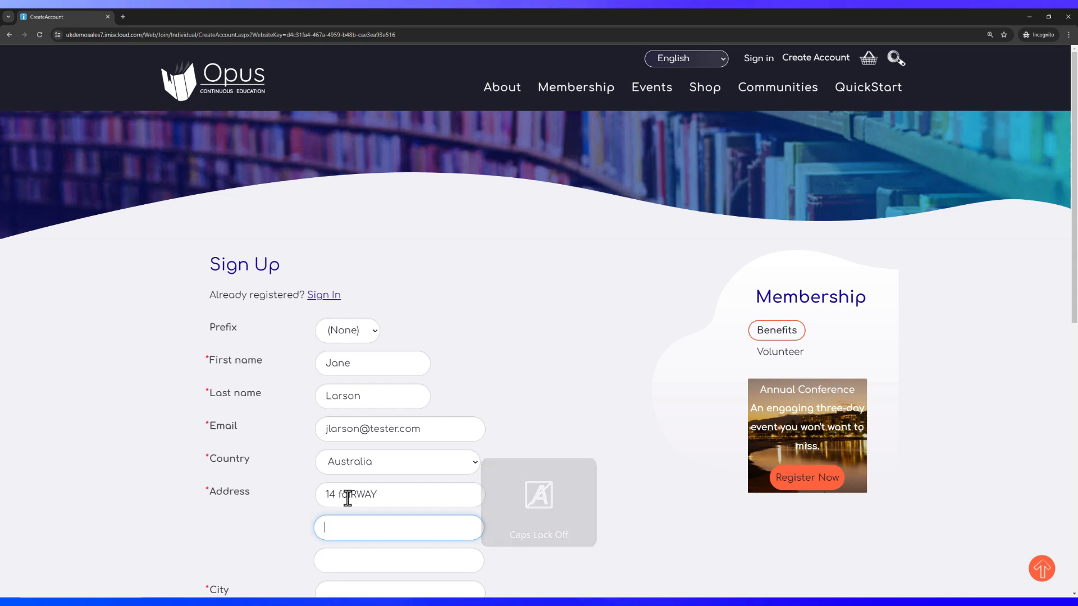
{"action": "left_click_drag", "start_coordinate": [392, 495], "coordinate": [349, 495]}
{"action": "key", "text": "BackSpace"}
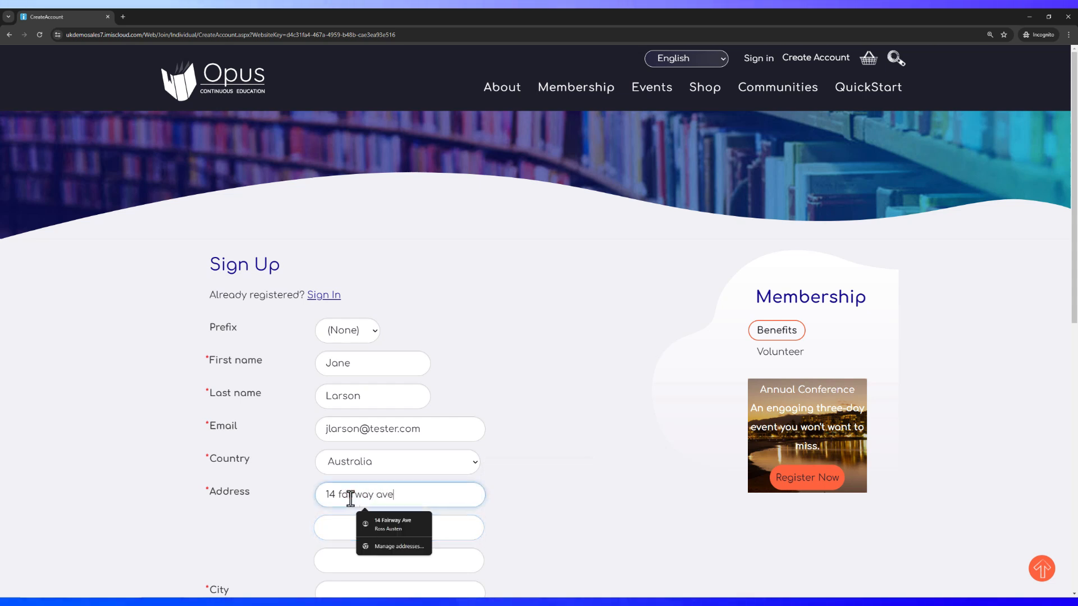
Fill in the city, Victoria as the state, and the postal code
{"action": "key", "text": "Tab"}
{"action": "key", "text": "Tab"}
{"action": "key", "text": "Tab"}
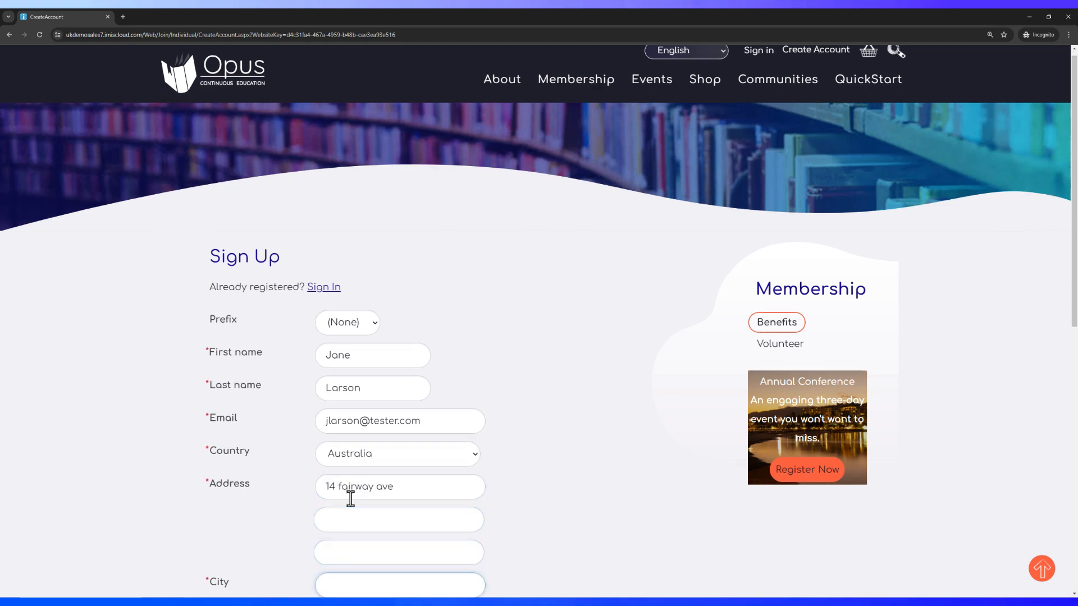
{"action": "type", "text": "Hoppers Corssin"}
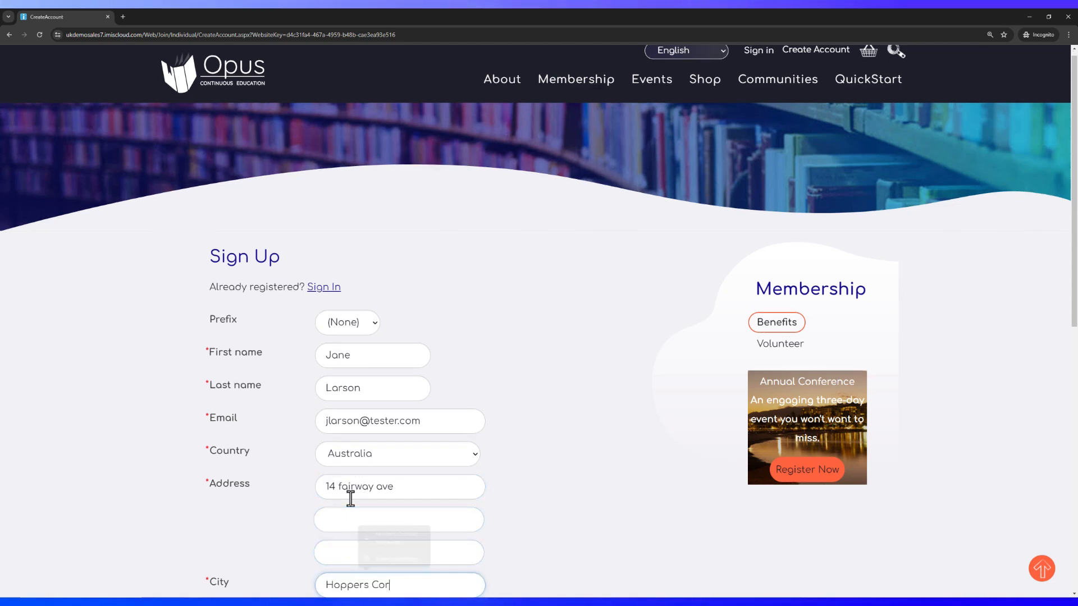
{"action": "key", "text": "BackSpace"}
{"action": "key", "text": "BackSpace"}
{"action": "key", "text": "BackSpace"}
{"action": "key", "text": "BackSpace"}
{"action": "key", "text": "BackSpace"}
{"action": "key", "text": "BackSpace"}
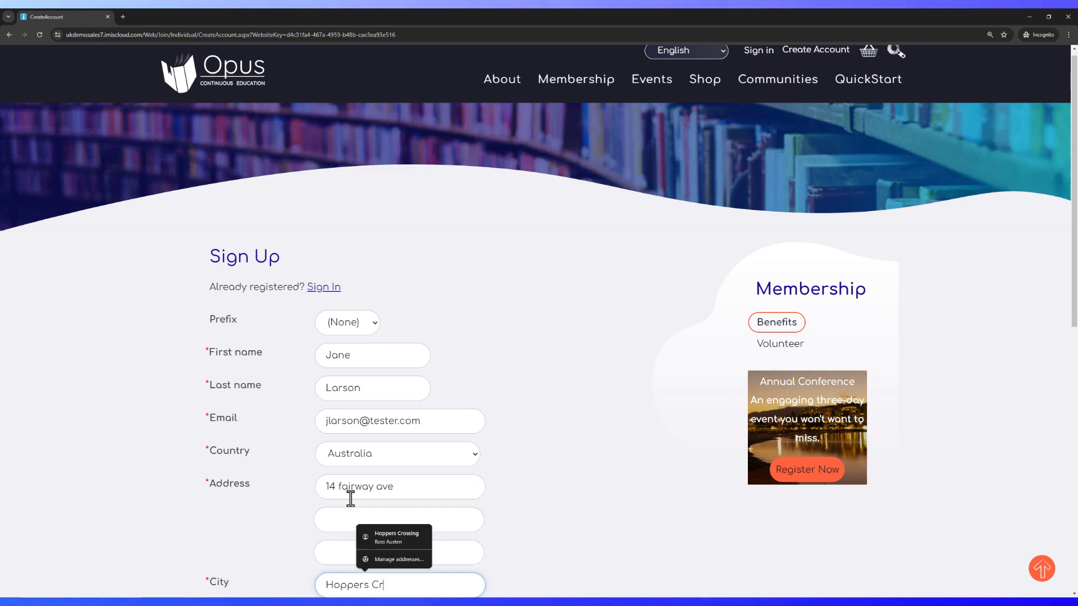
{"action": "type", "text": "ro"}
{"action": "key", "text": "BackSpace"}
{"action": "type", "text": "os"}
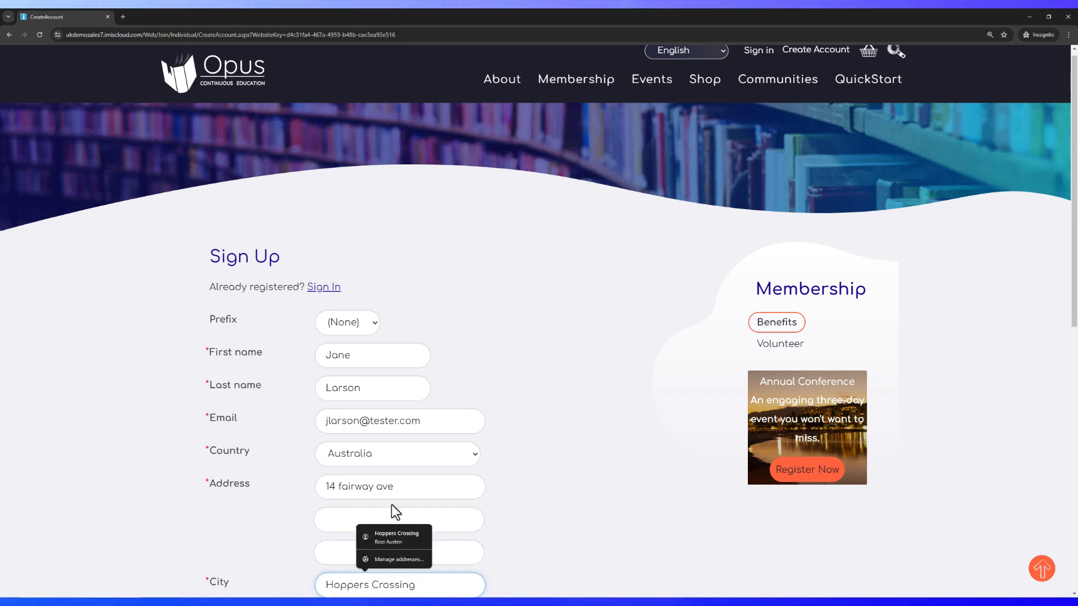
{"action": "type", "text": "sing"}
{"action": "scroll", "coordinate": [641, 487], "scroll_direction": "down", "scroll_amount": 3}
{"action": "left_click", "coordinate": [362, 455]}
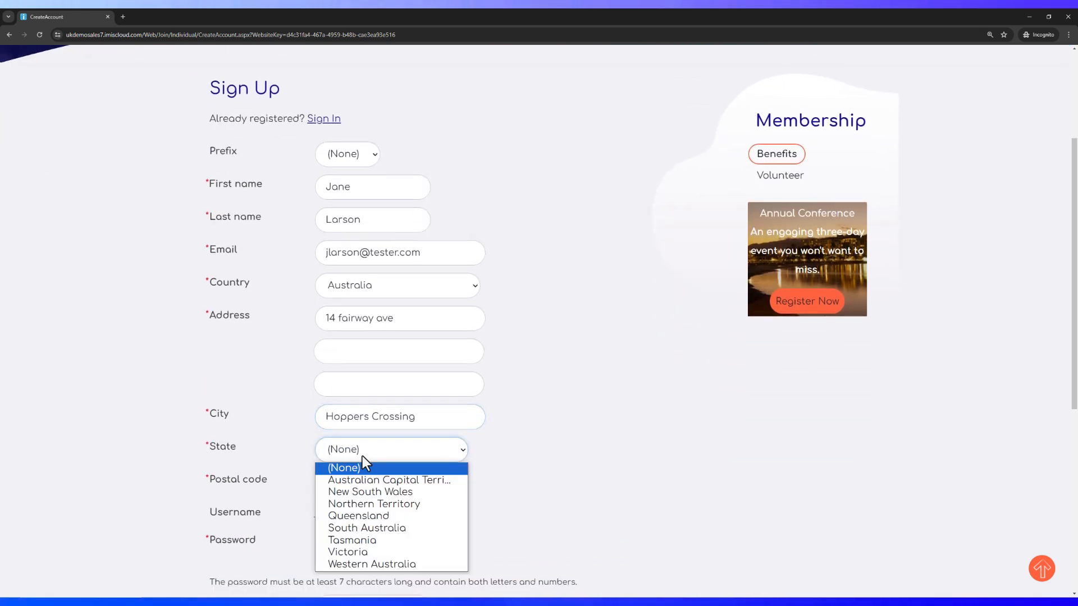
{"action": "left_click", "coordinate": [370, 554]}
{"action": "left_click", "coordinate": [346, 486]}
{"action": "type", "text": "30"}
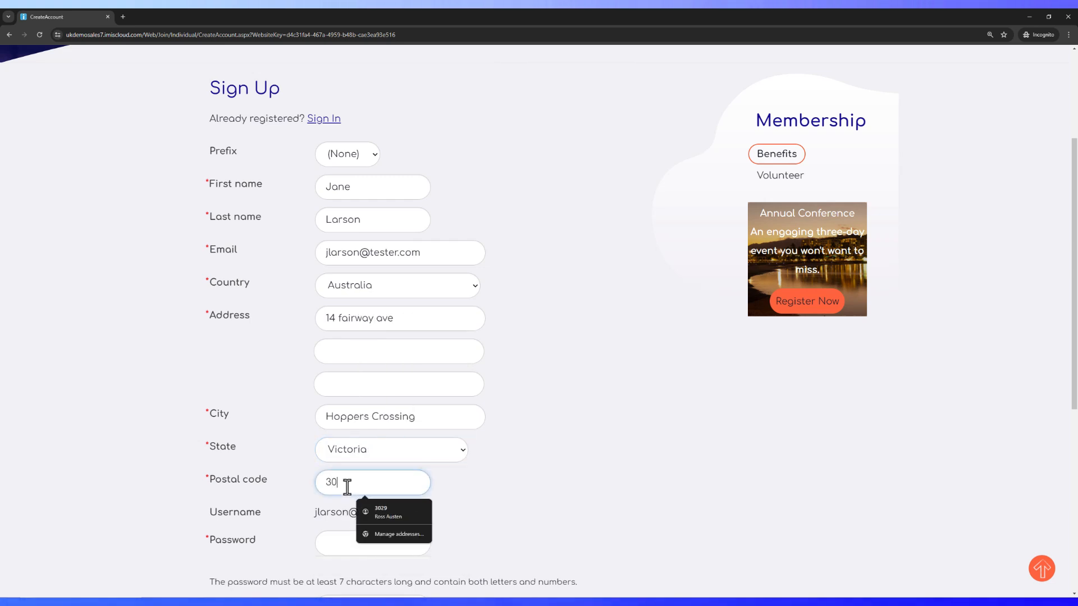
{"action": "type", "text": "29"}
Enter and confirm the account password, then submit the sign-up form
{"action": "left_click", "coordinate": [337, 546]}
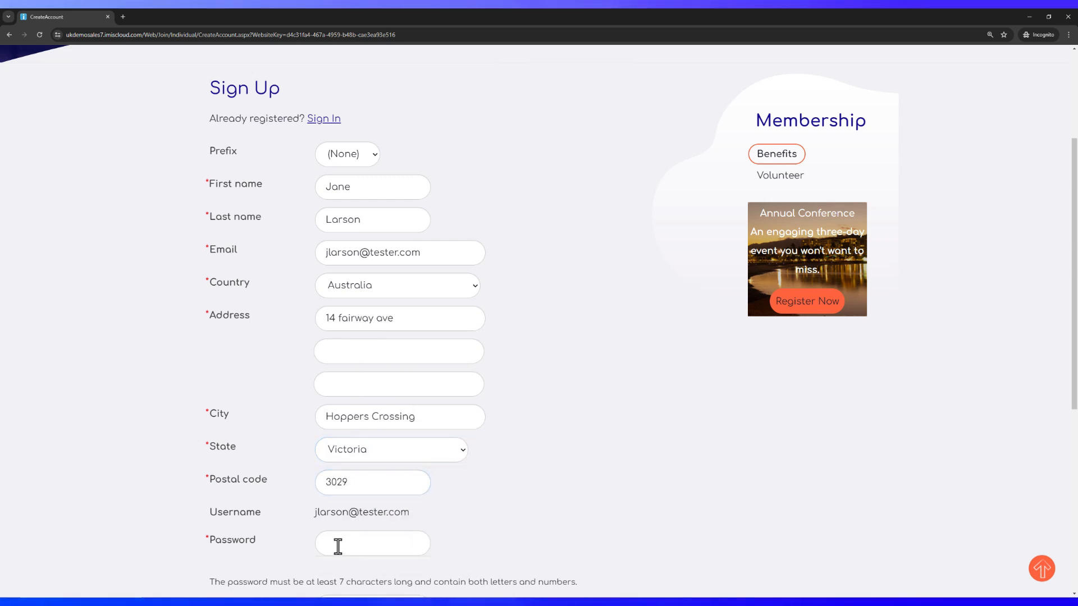
{"action": "type", "text": "Password123"}
{"action": "scroll", "coordinate": [298, 420], "scroll_direction": "down", "scroll_amount": 2}
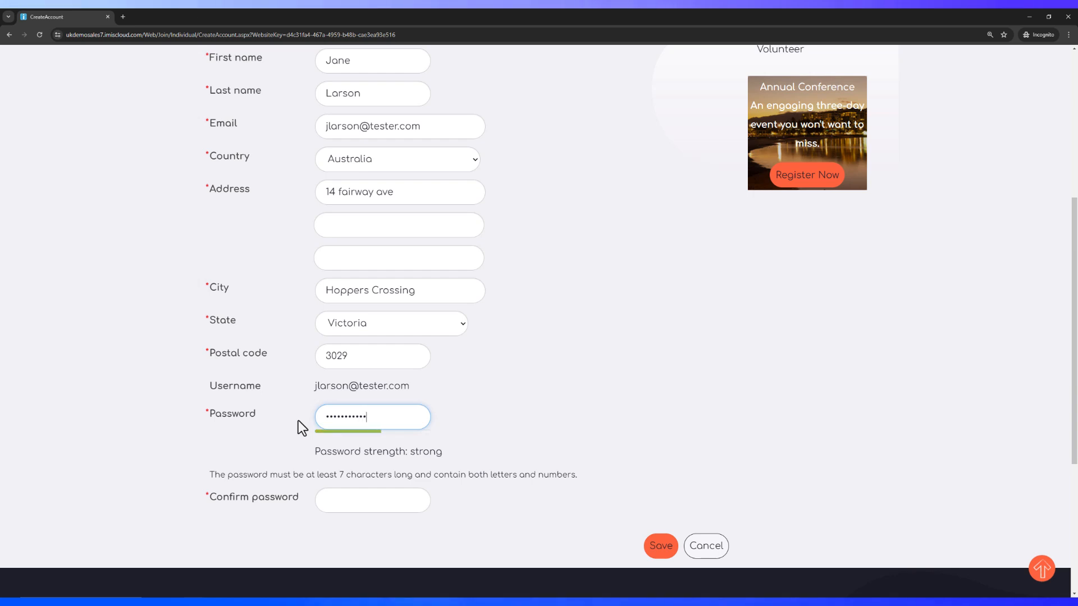
{"action": "key", "text": "Tab"}
{"action": "type", "text": "Passwo"}
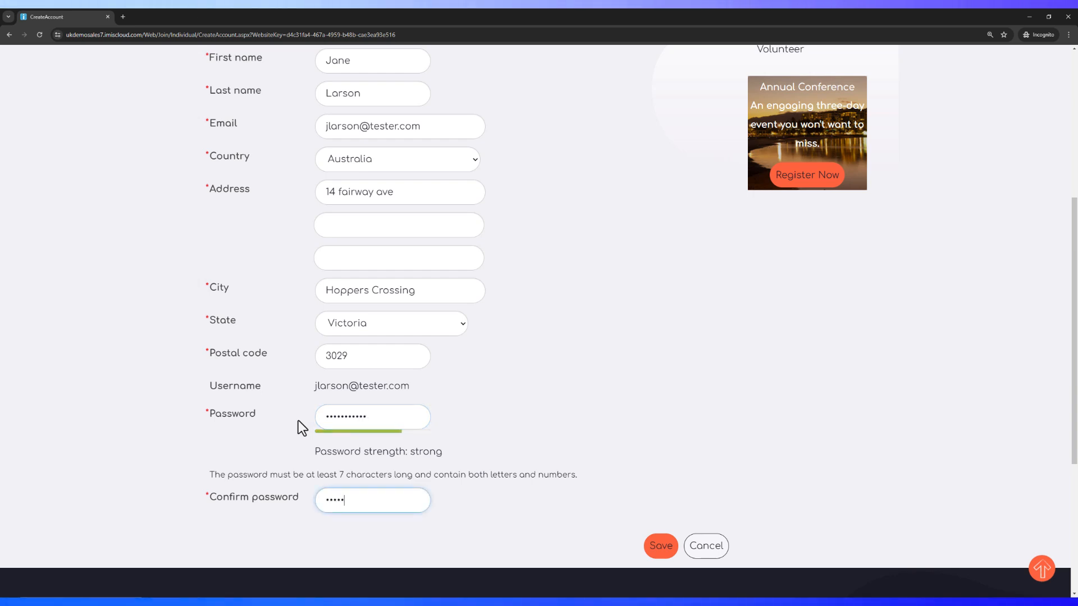
{"action": "key", "text": "BackSpace"}
{"action": "key", "text": "BackSpace"}
{"action": "key", "text": "BackSpace"}
{"action": "key", "text": "BackSpace"}
{"action": "key", "text": "BackSpace"}
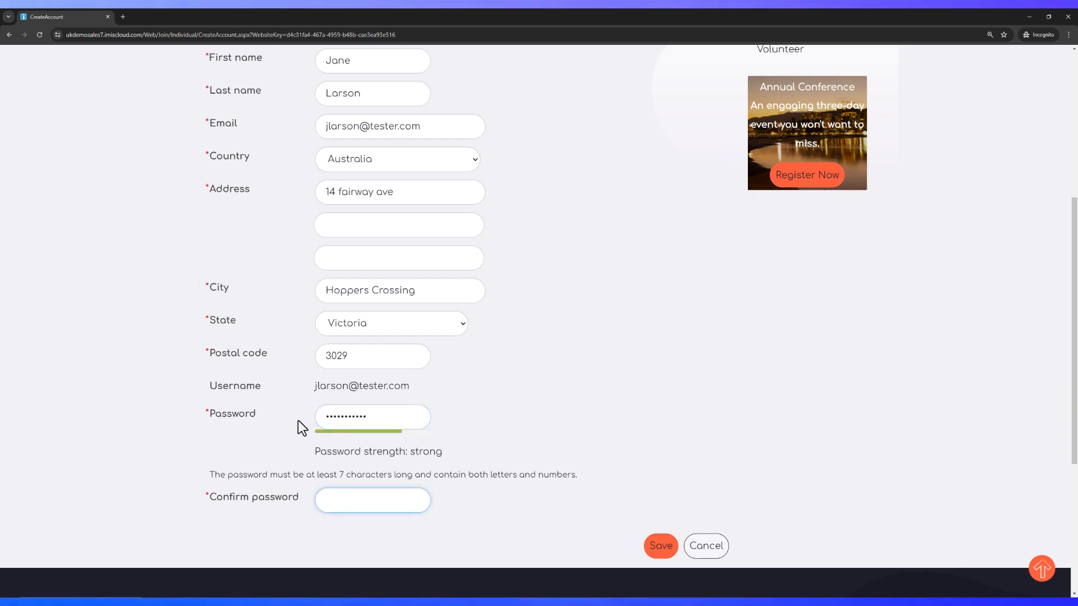
{"action": "type", "text": "Password123"}
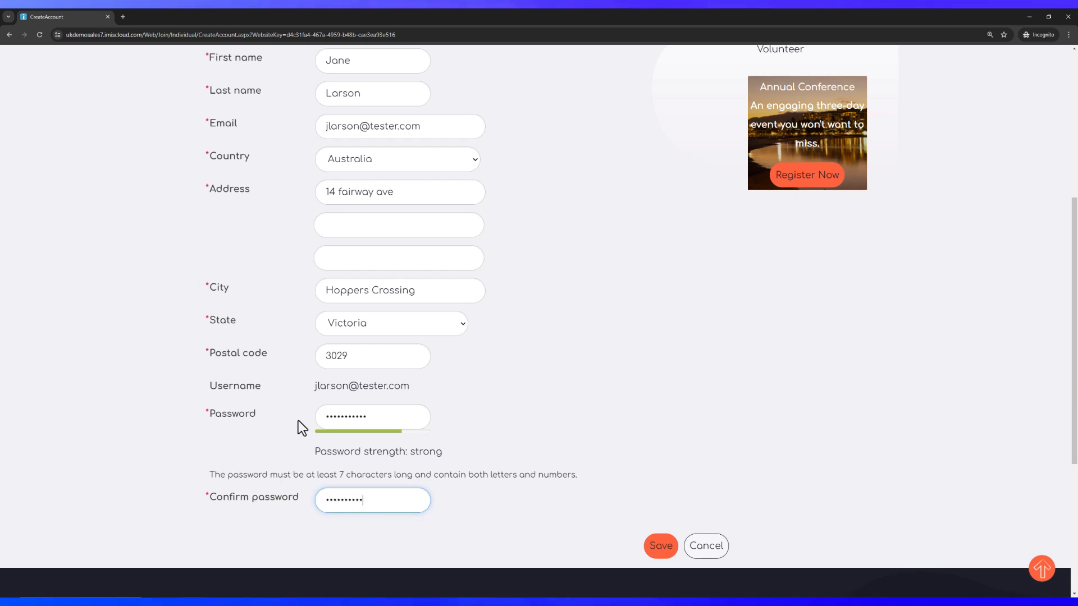
{"action": "key", "text": "Tab"}
{"action": "left_click", "coordinate": [658, 547]}
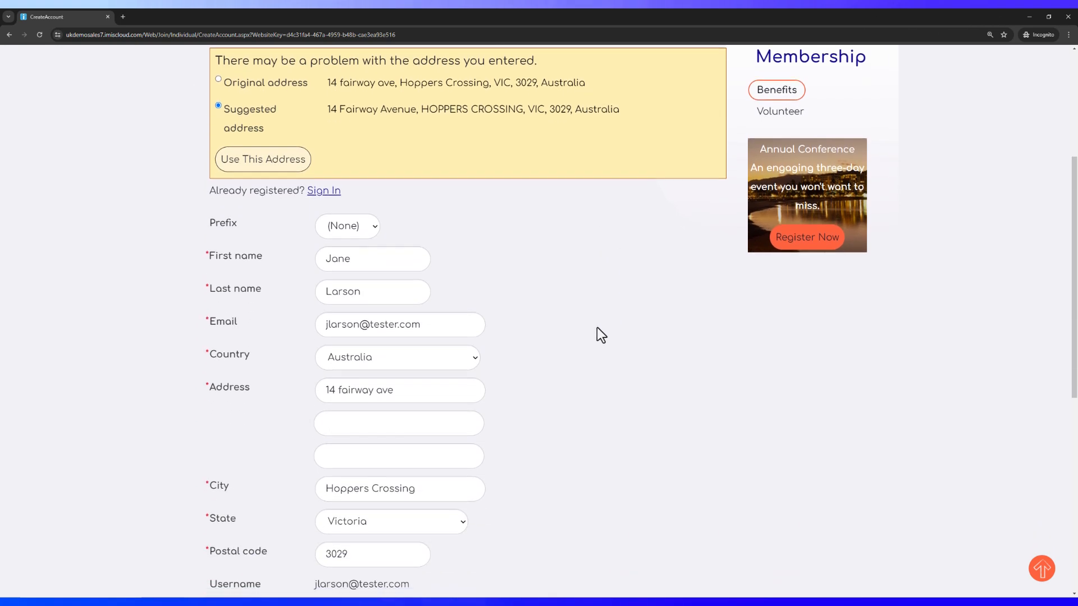
Accept the suggested corrected address, re-enter the account password and submit to create the account
{"action": "scroll", "coordinate": [450, 351], "scroll_direction": "down", "scroll_amount": 3}
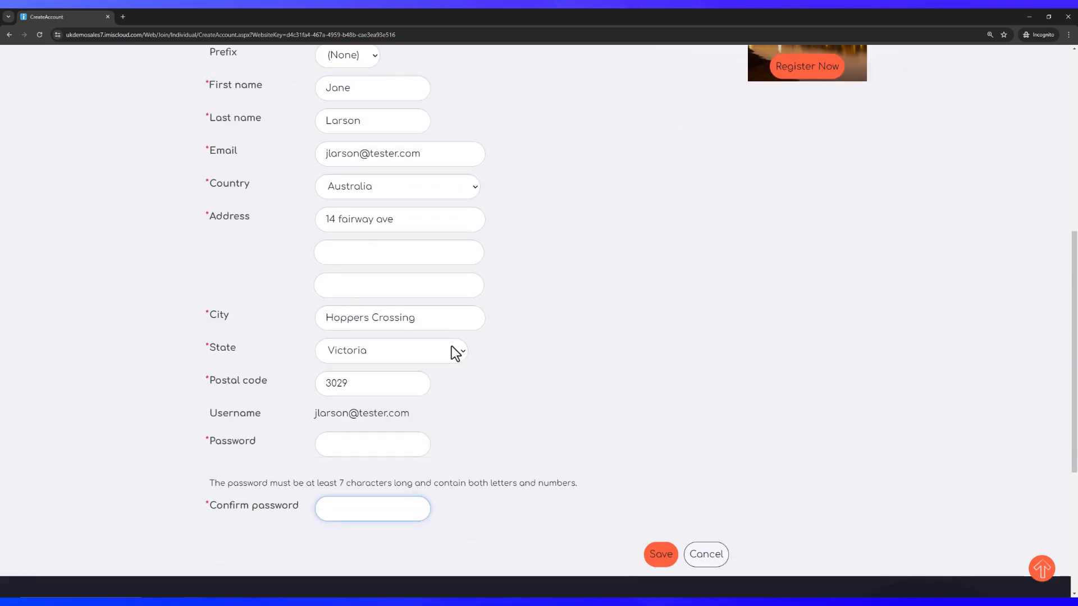
{"action": "scroll", "coordinate": [438, 318], "scroll_direction": "up", "scroll_amount": 3}
{"action": "scroll", "coordinate": [438, 318], "scroll_direction": "up", "scroll_amount": 3}
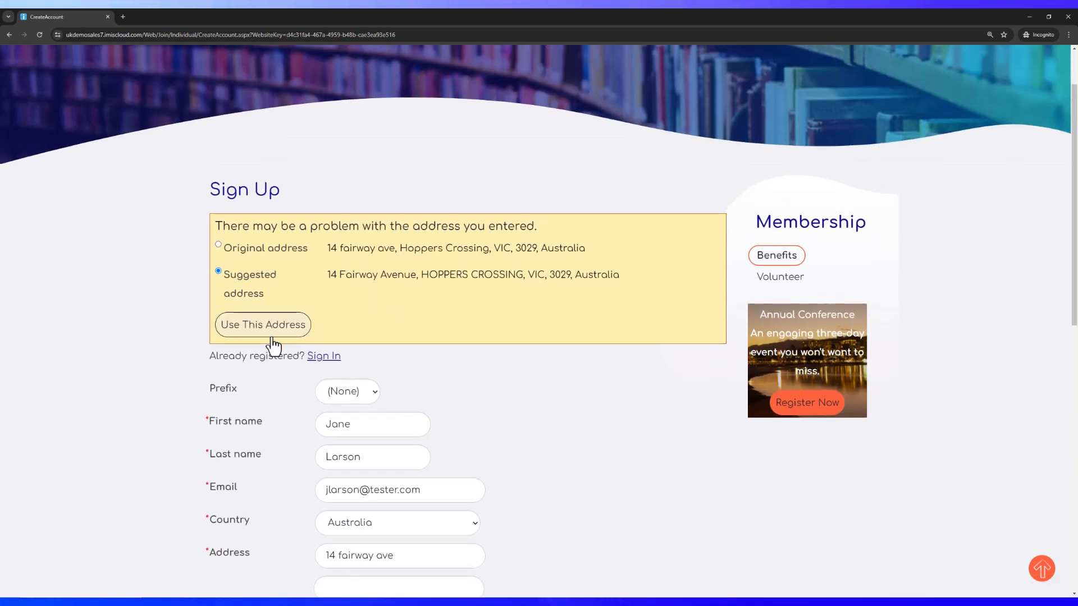
{"action": "left_click", "coordinate": [268, 325]}
{"action": "scroll", "coordinate": [437, 389], "scroll_direction": "down", "scroll_amount": 5}
{"action": "left_click", "coordinate": [361, 353]}
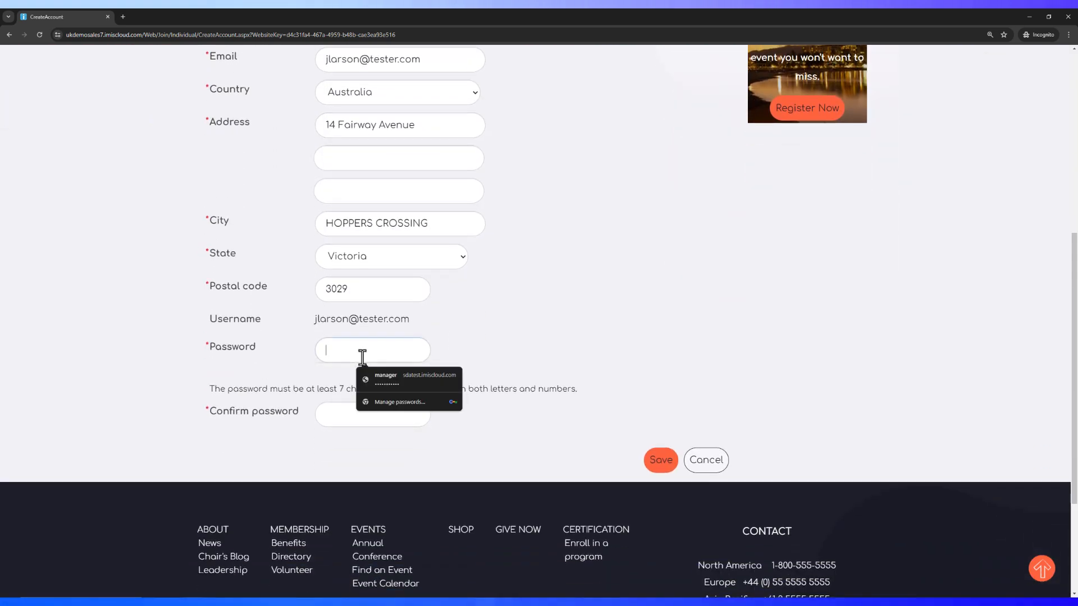
{"action": "type", "text": "Password12"}
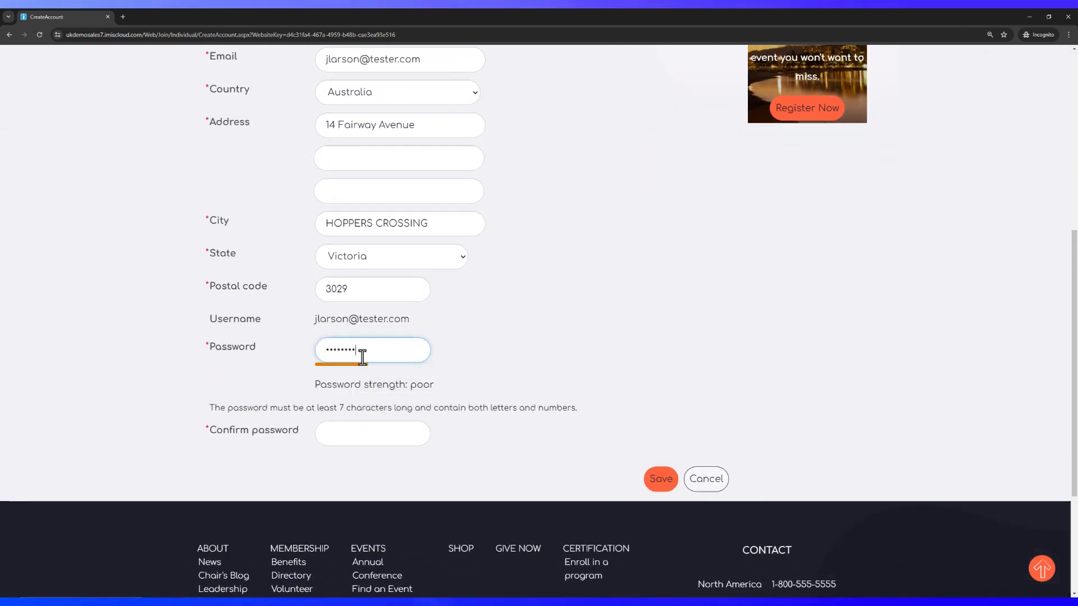
{"action": "type", "text": "Password12"}
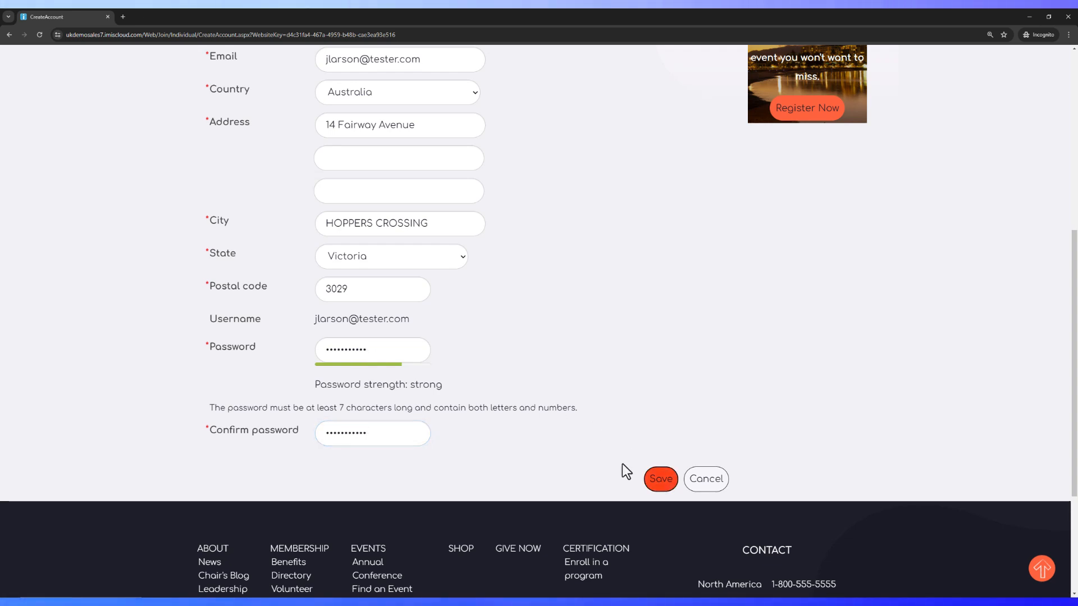
{"action": "left_click", "coordinate": [661, 483]}
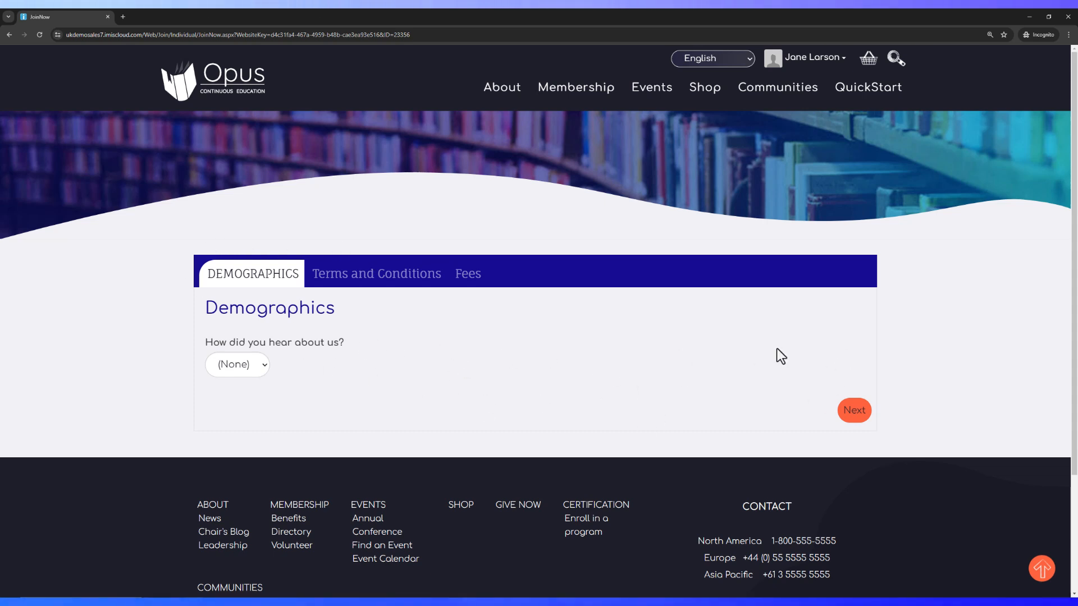
Agree to the membership terms, add the Regular membership fees to the cart and check out
{"action": "left_click", "coordinate": [854, 412]}
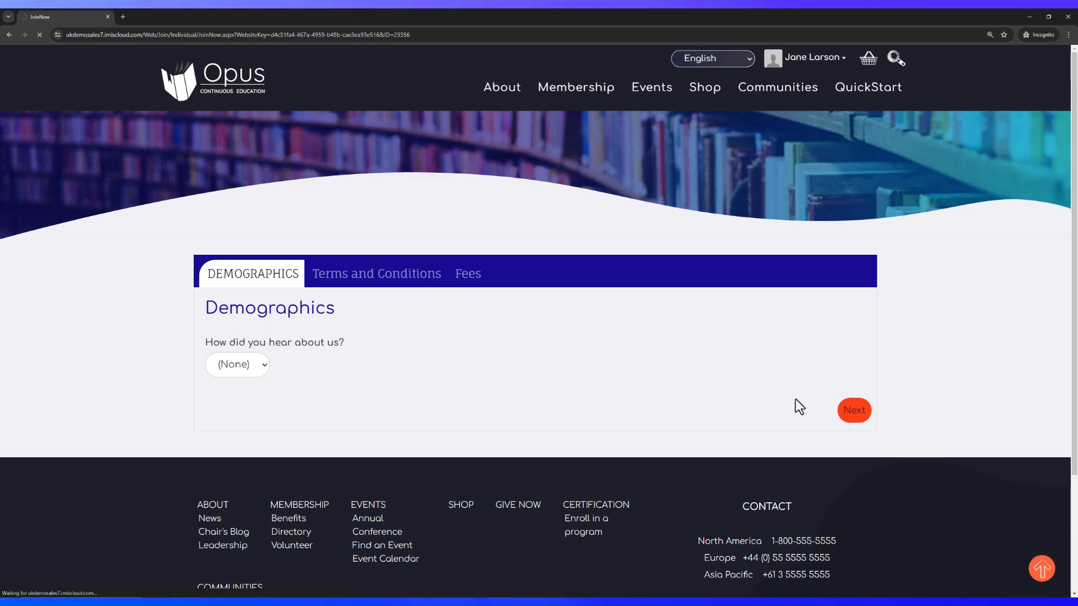
{"action": "left_click", "coordinate": [218, 423]}
{"action": "left_click", "coordinate": [234, 452]}
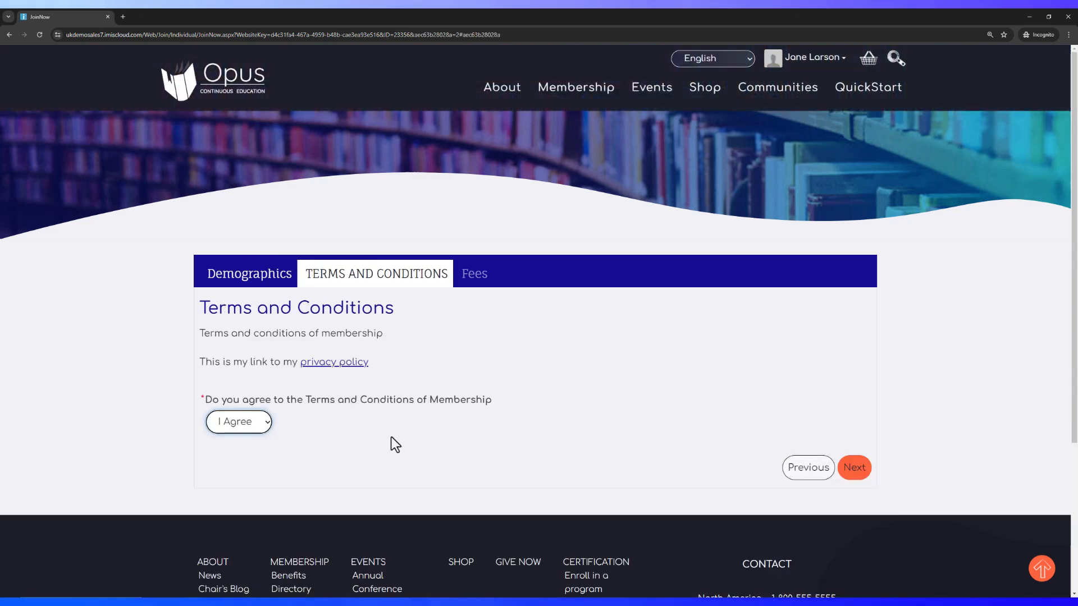
{"action": "left_click", "coordinate": [856, 468]}
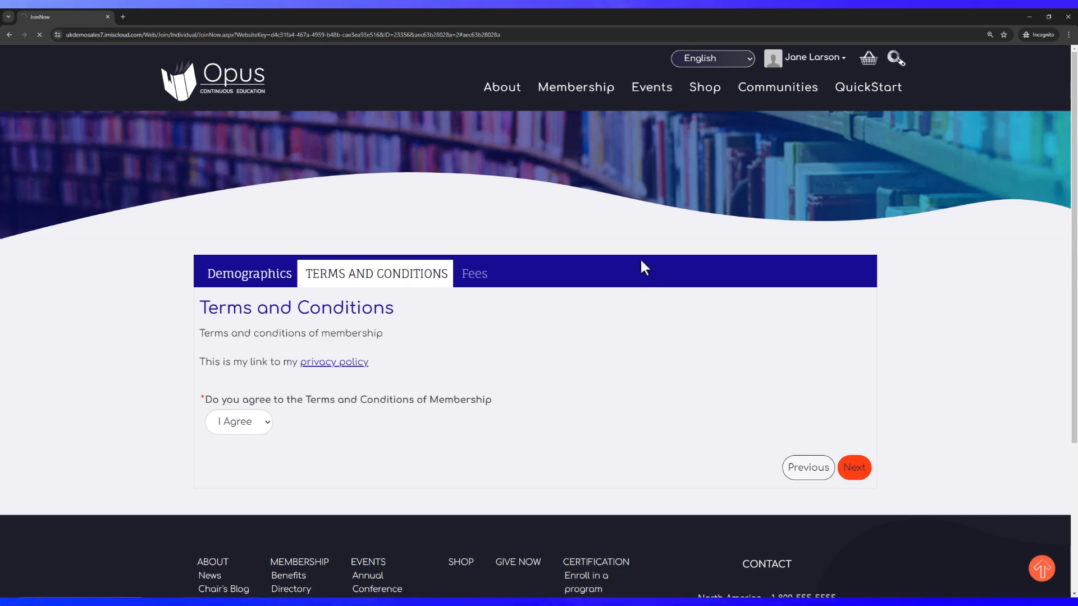
{"action": "scroll", "coordinate": [584, 310], "scroll_direction": "down", "scroll_amount": 5}
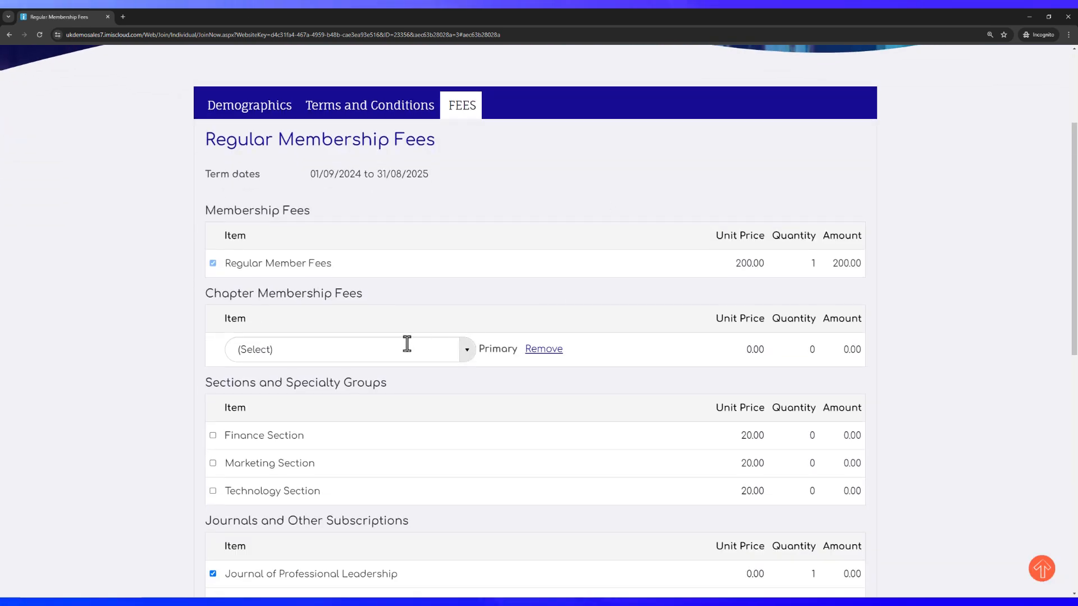
{"action": "scroll", "coordinate": [430, 324], "scroll_direction": "down", "scroll_amount": 5}
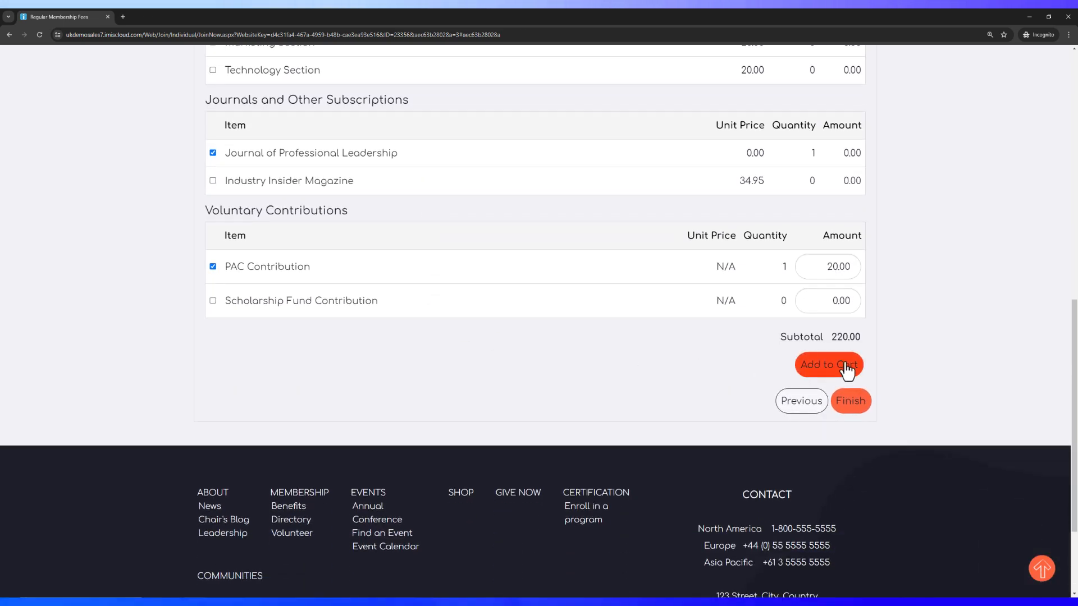
{"action": "left_click", "coordinate": [845, 365]}
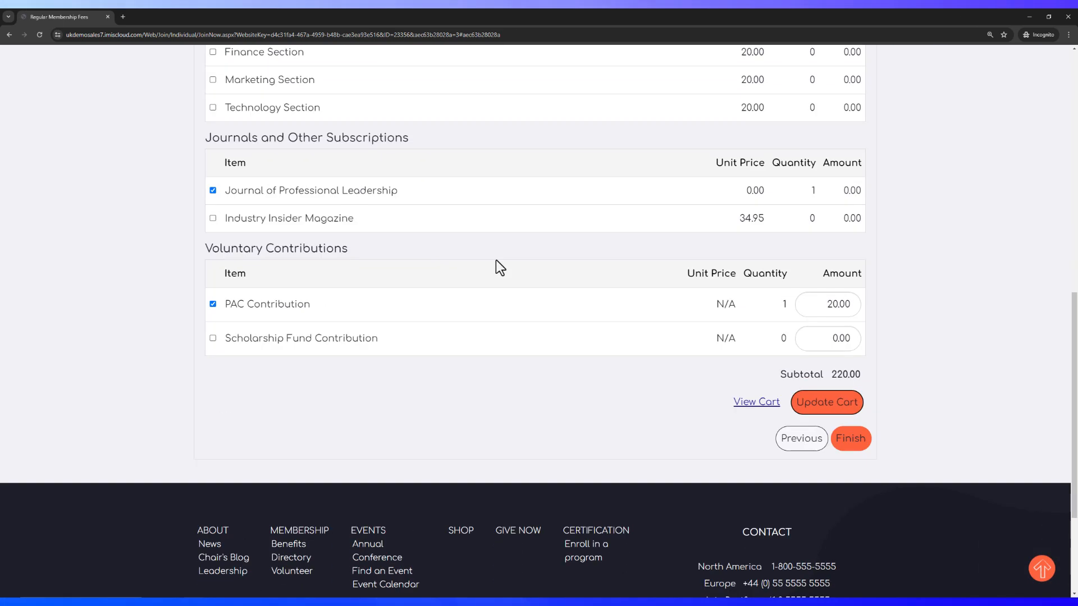
{"action": "left_click", "coordinate": [851, 448]}
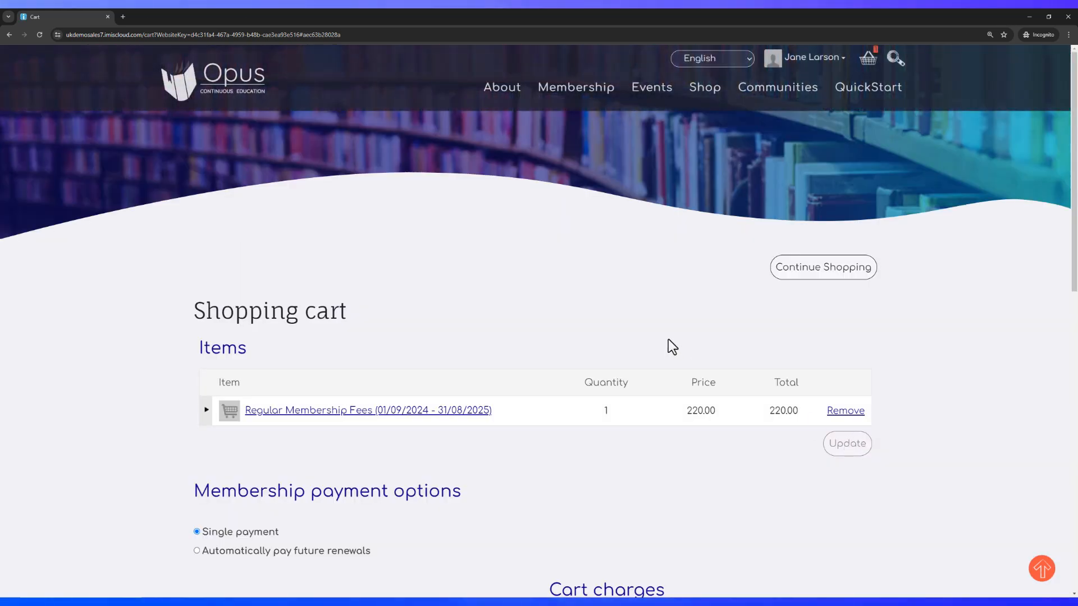
Enter a PO number and submit the 220.00 order as Pay Later
{"action": "scroll", "coordinate": [667, 331], "scroll_direction": "down", "scroll_amount": 7}
{"action": "scroll", "coordinate": [667, 325], "scroll_direction": "down", "scroll_amount": 2}
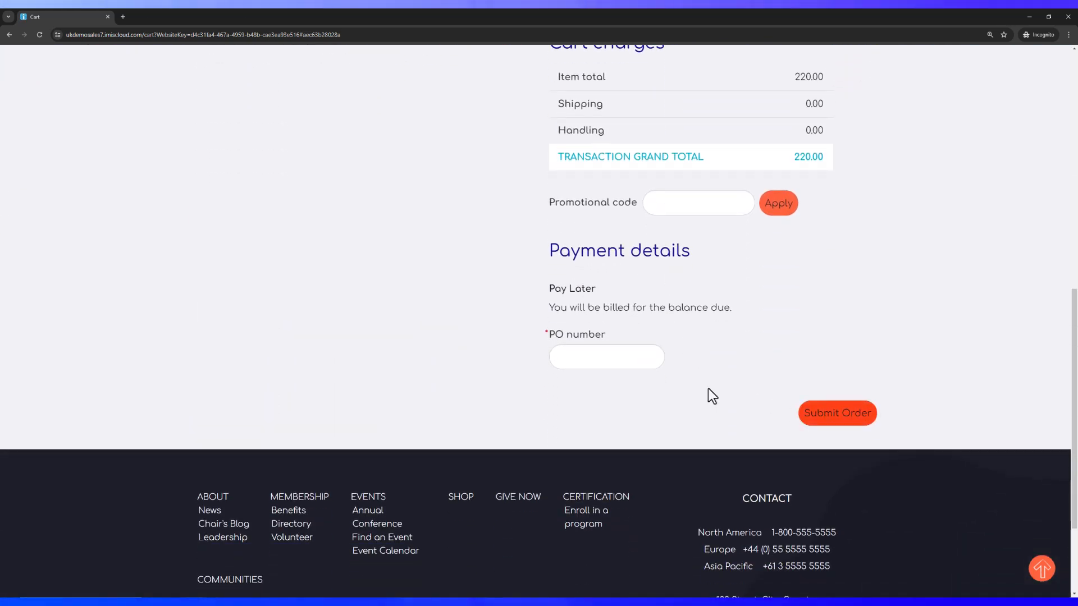
{"action": "left_click", "coordinate": [625, 357]}
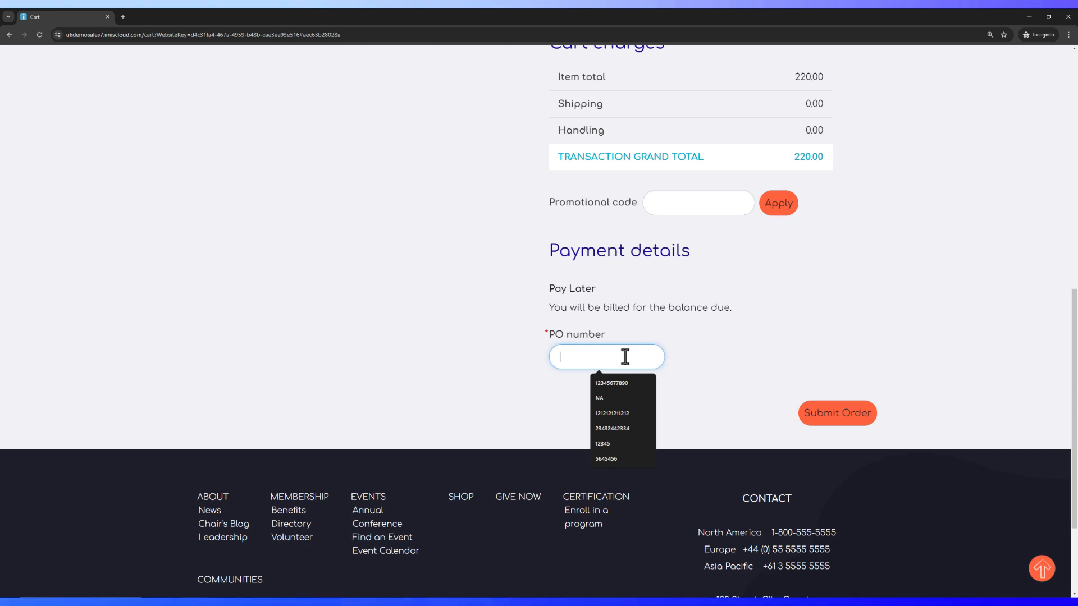
{"action": "type", "text": "34234243"}
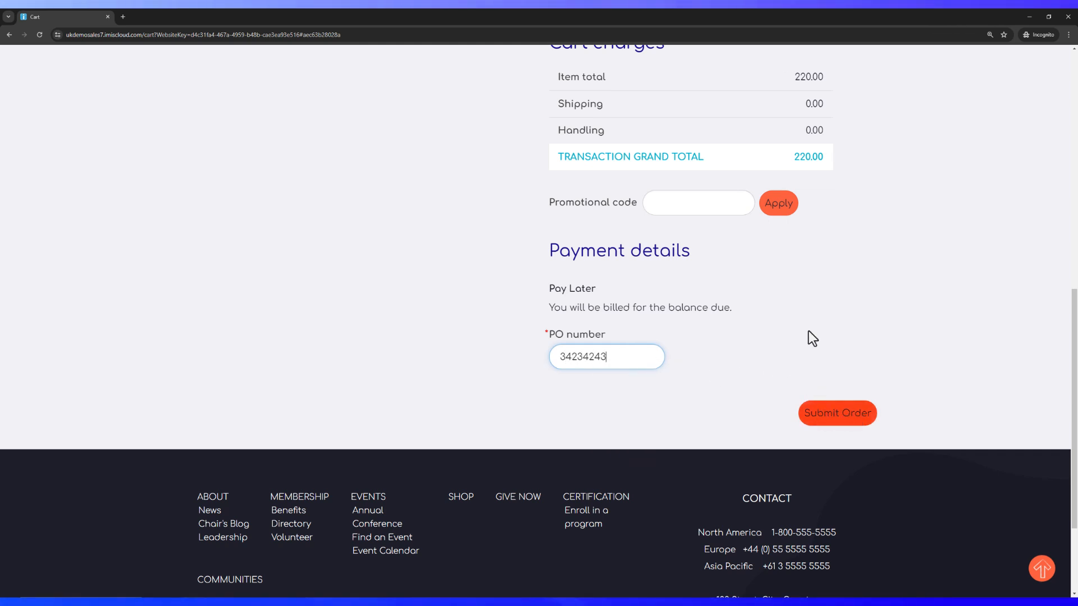
{"action": "left_click", "coordinate": [834, 418]}
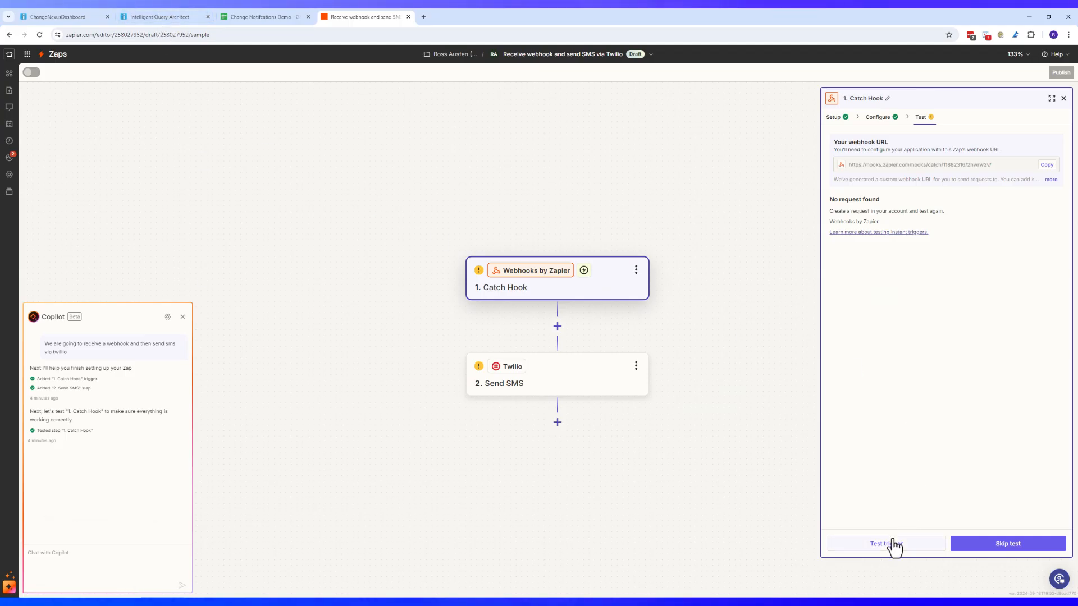
Retest the Catch Hook trigger and continue with request A as the sample record
{"action": "left_click", "coordinate": [892, 544]}
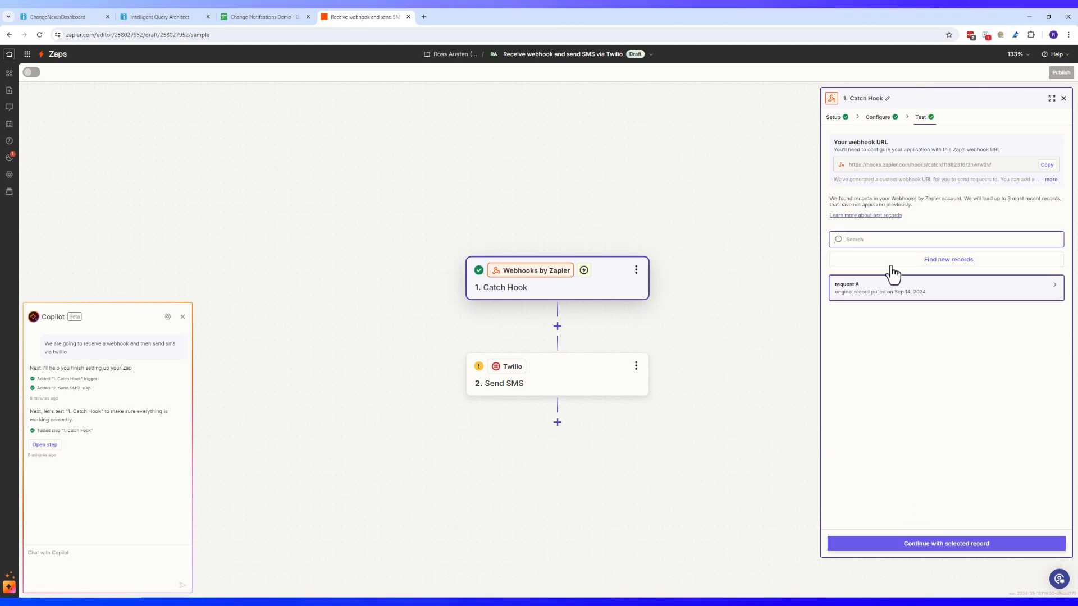
{"action": "left_click", "coordinate": [869, 299]}
{"action": "scroll", "coordinate": [726, 217], "scroll_direction": "down", "scroll_amount": 6}
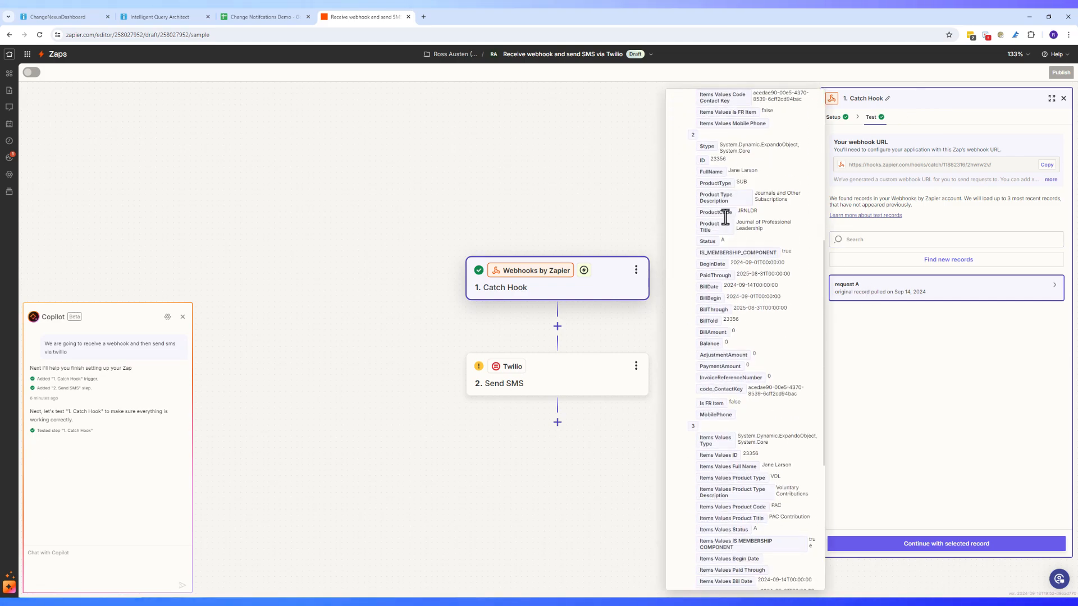
{"action": "scroll", "coordinate": [775, 292], "scroll_direction": "up", "scroll_amount": 6}
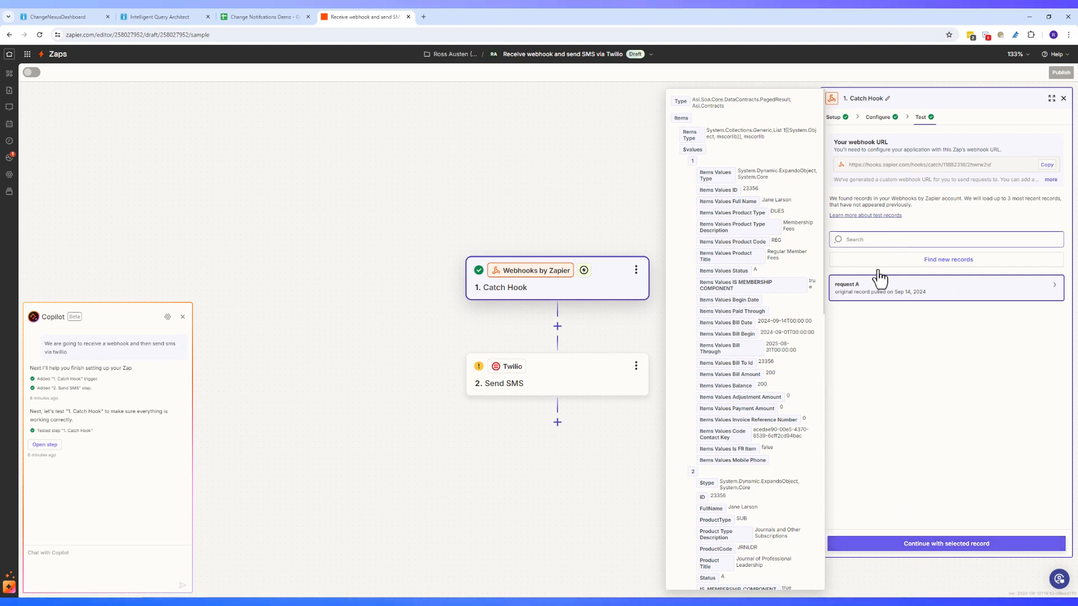
{"action": "left_click", "coordinate": [914, 544]}
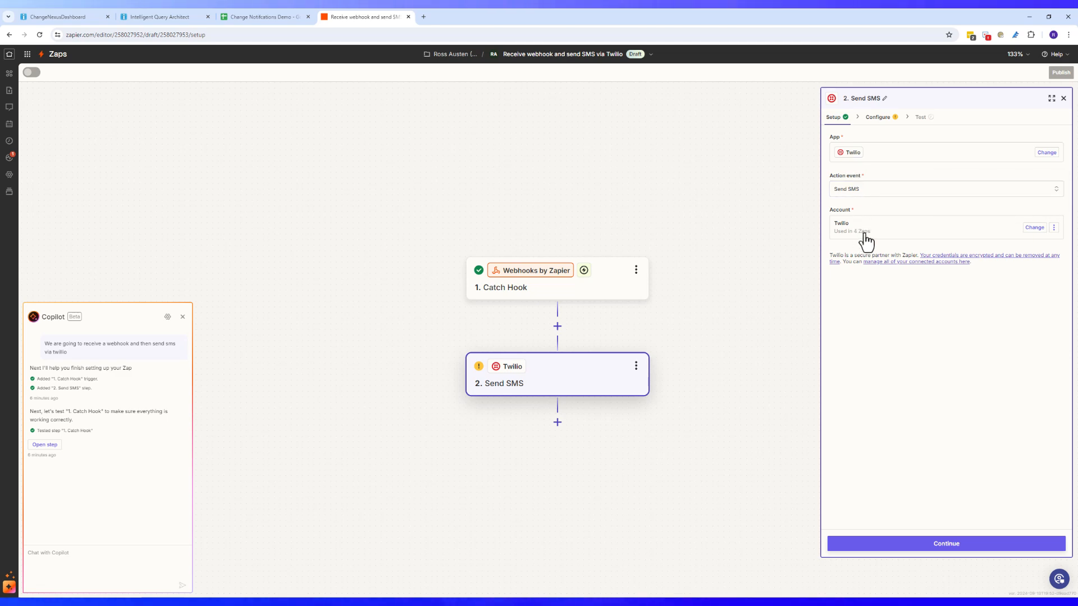
Choose the Twilio sending number as From Number and enter 'Me' as Alphanumeric Sender ID
{"action": "left_click", "coordinate": [962, 544]}
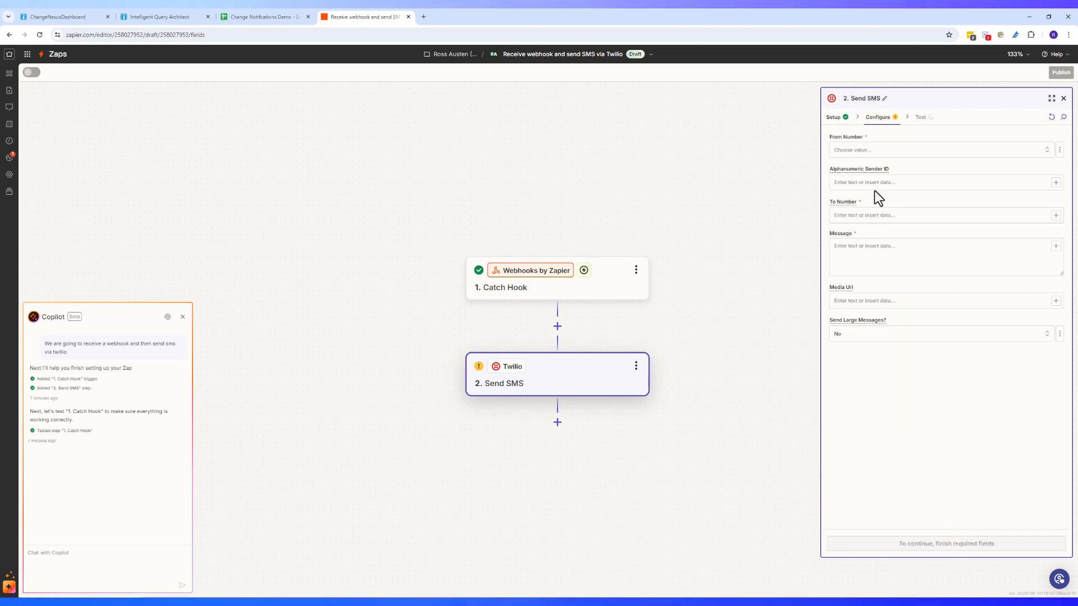
{"action": "left_click", "coordinate": [926, 150]}
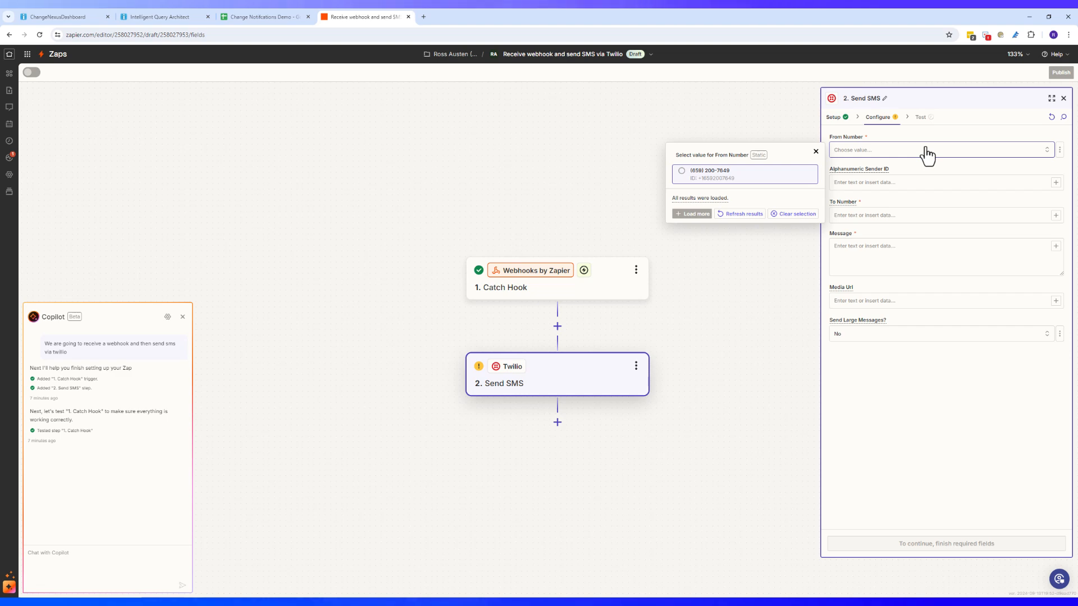
{"action": "left_click", "coordinate": [681, 179]}
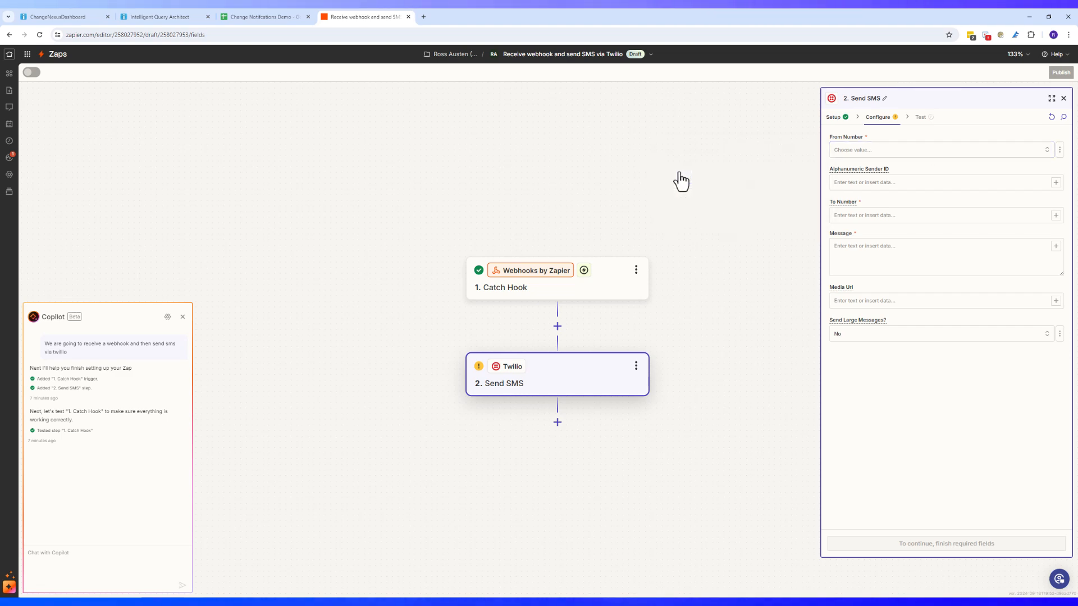
{"action": "left_click", "coordinate": [926, 183]}
{"action": "type", "text": "Me"}
Insert the Catch Hook's Items Values Mobile Phone as the To Number
{"action": "left_click", "coordinate": [873, 216]}
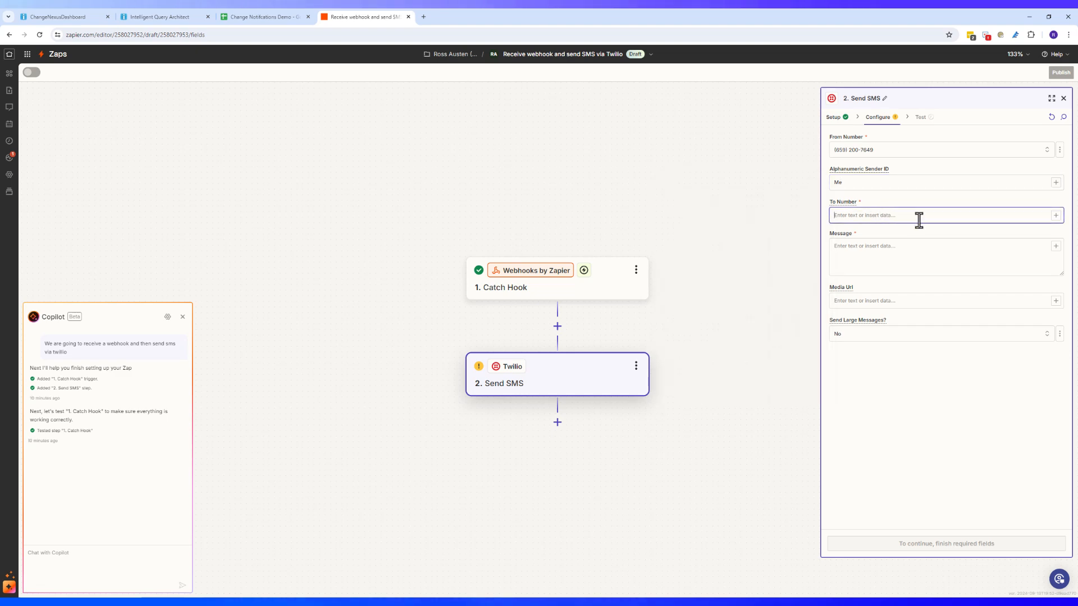
{"action": "left_click", "coordinate": [1055, 217]}
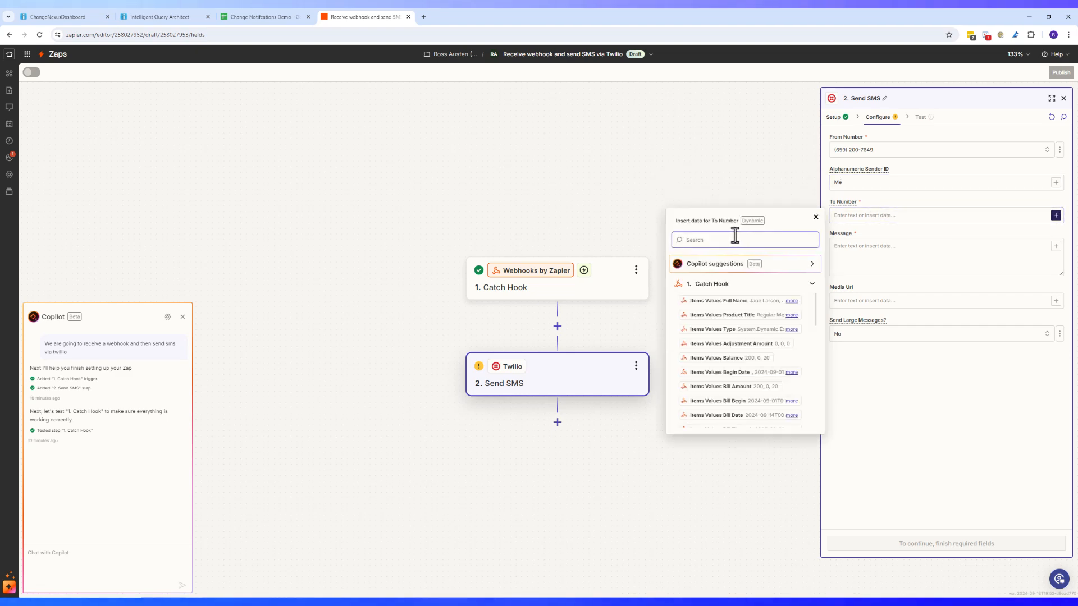
{"action": "type", "text": "Mobile"}
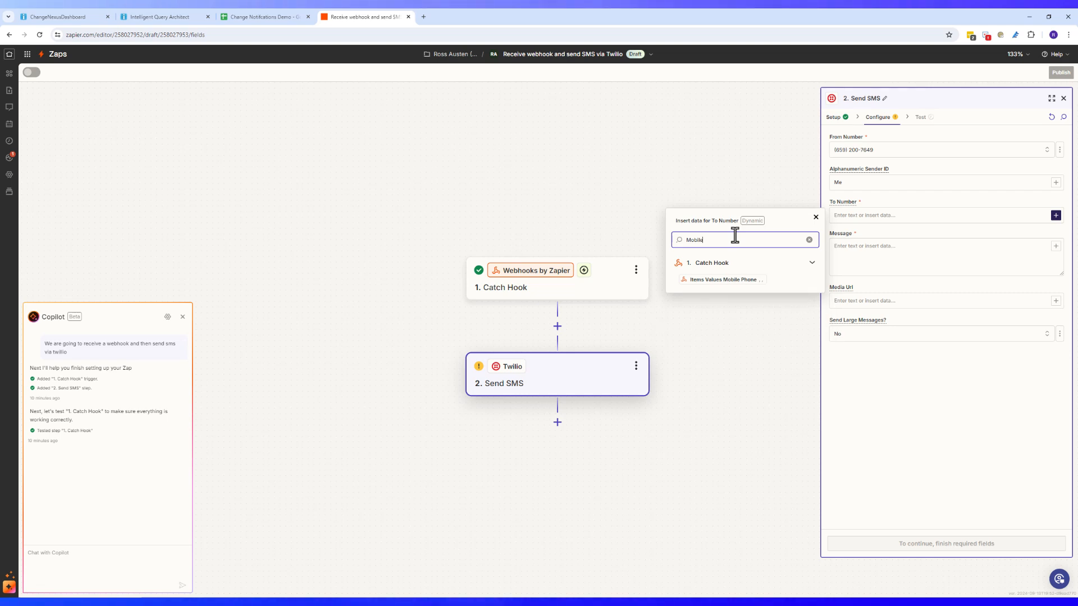
{"action": "left_click", "coordinate": [724, 280]}
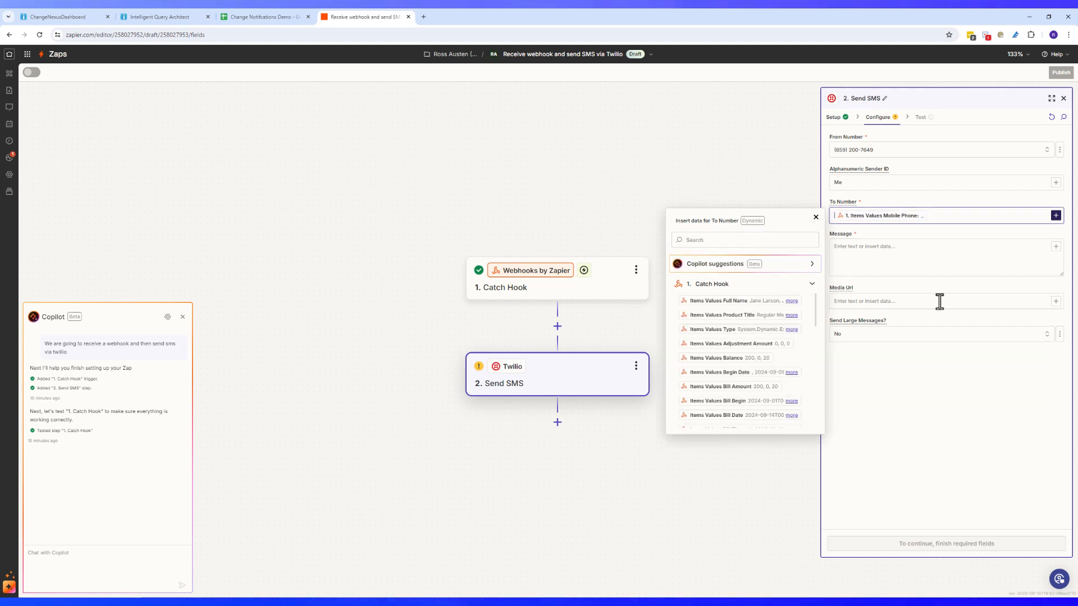
{"action": "left_click", "coordinate": [952, 253]}
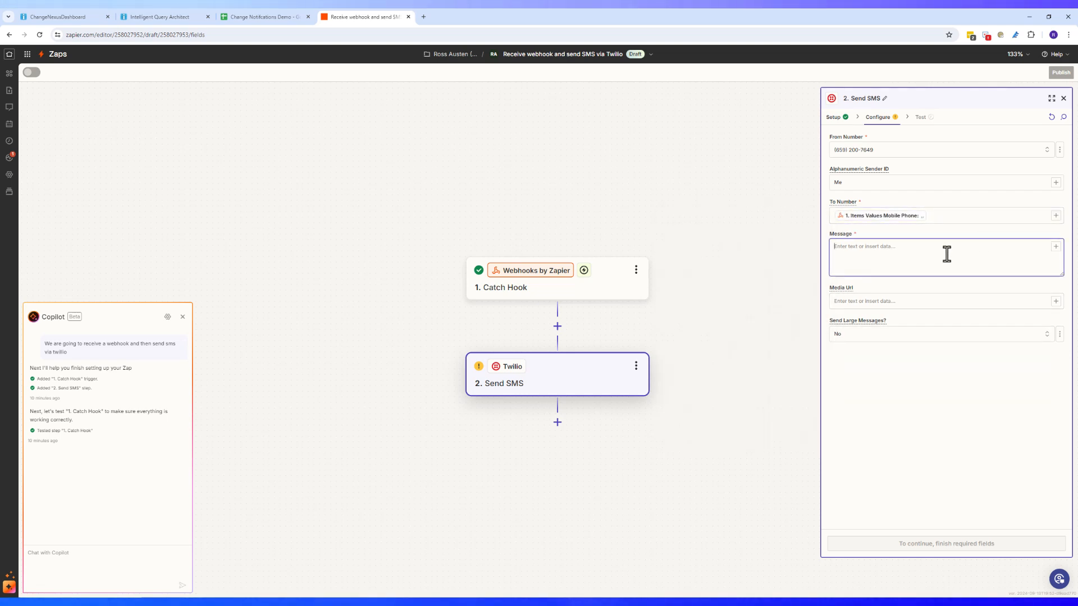
Start the SMS with 'Hi', the caught Full Name, and a welcome and thanks for joining
{"action": "type", "text": "W"}
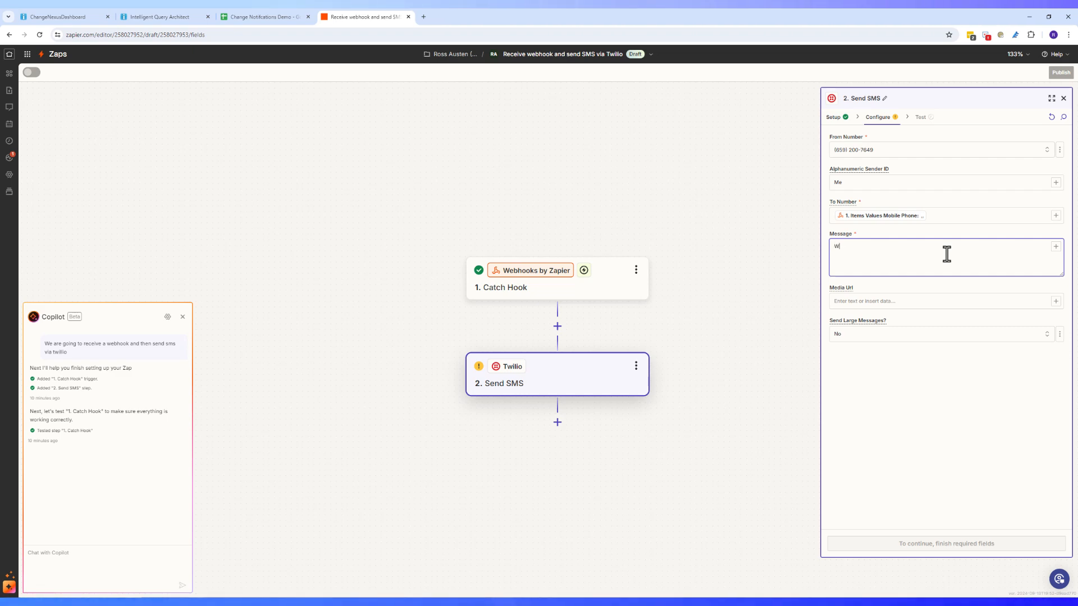
{"action": "type", "text": "e"}
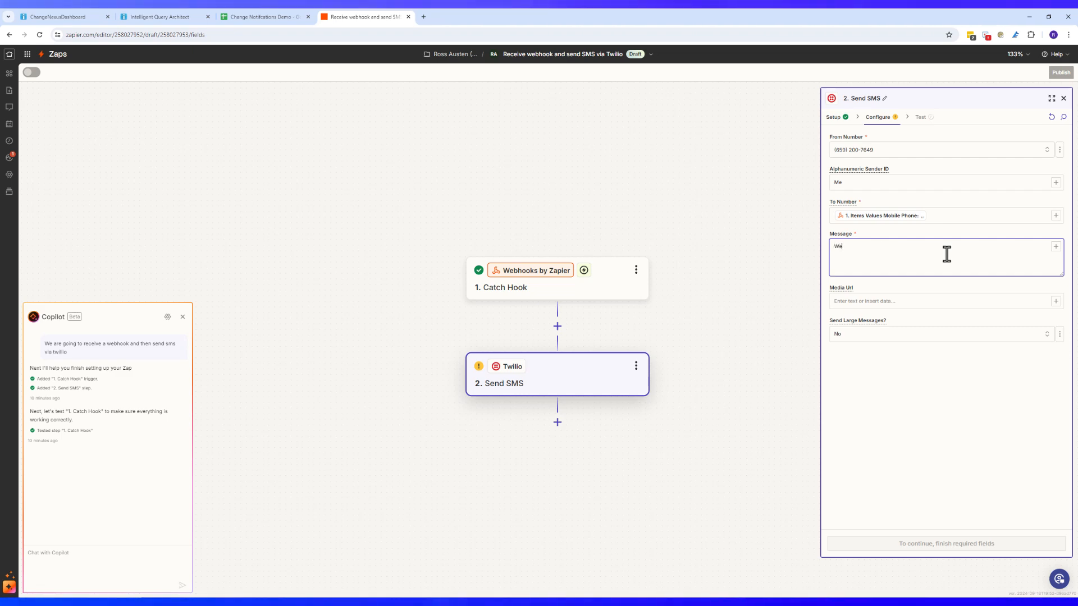
{"action": "type", "text": "Hi"}
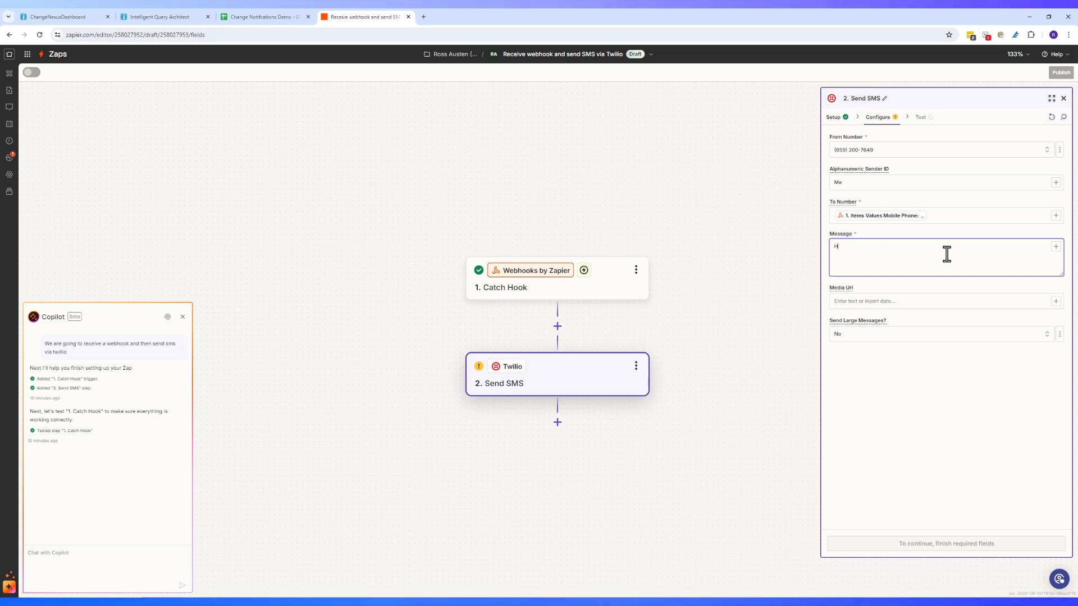
{"action": "left_click", "coordinate": [1056, 247]}
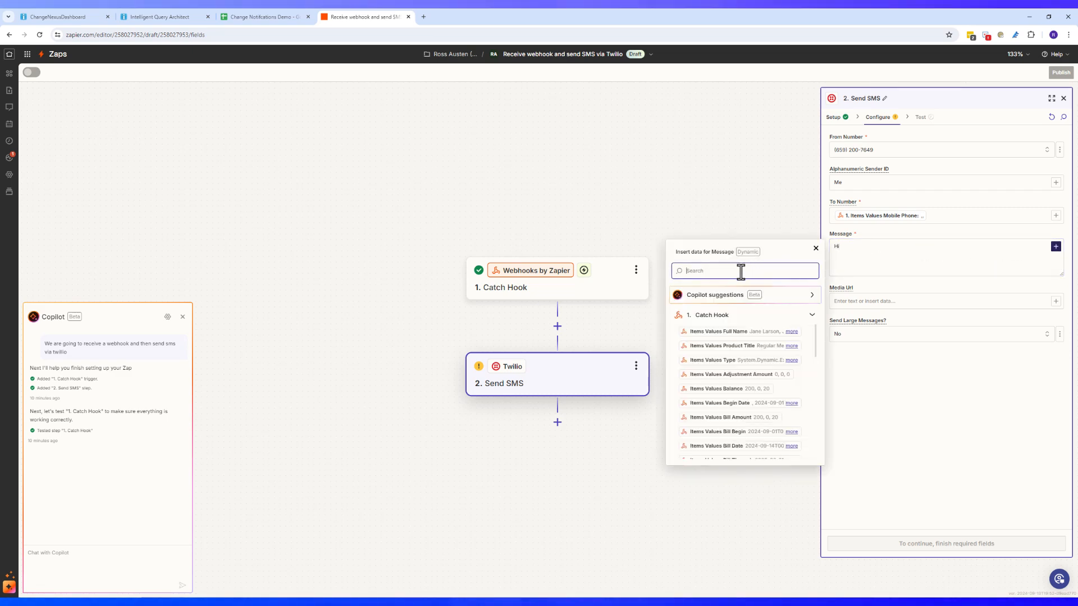
{"action": "type", "text": "full"}
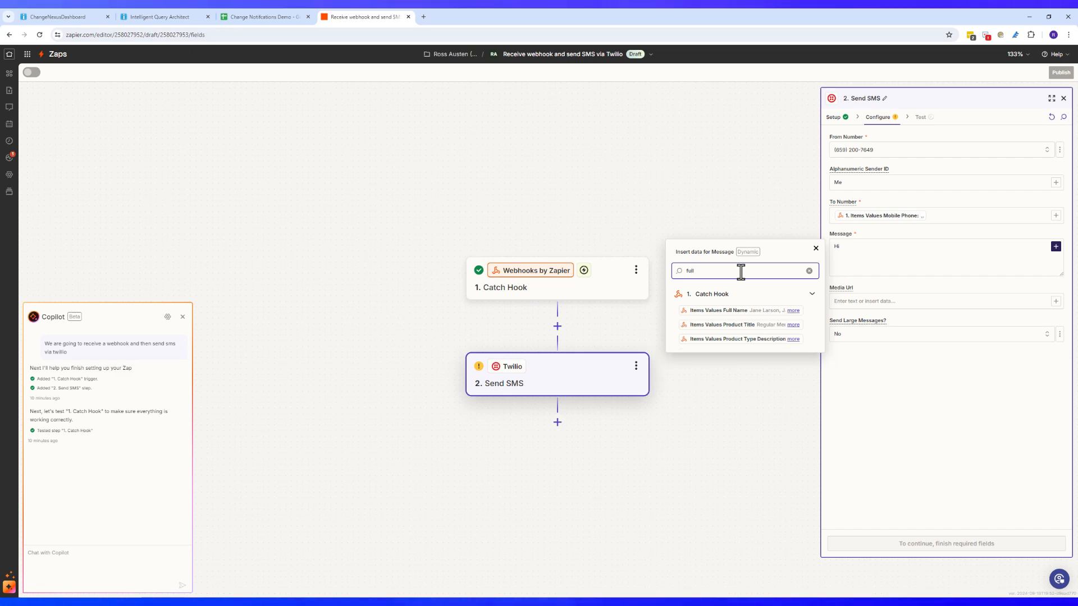
{"action": "left_click", "coordinate": [763, 310]}
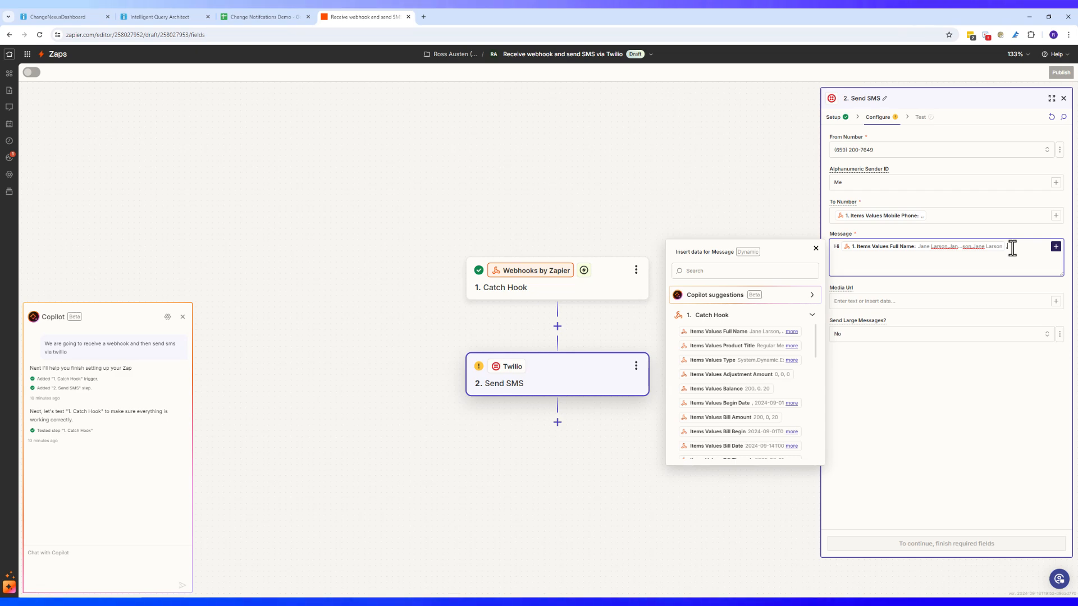
{"action": "type", "text": ","}
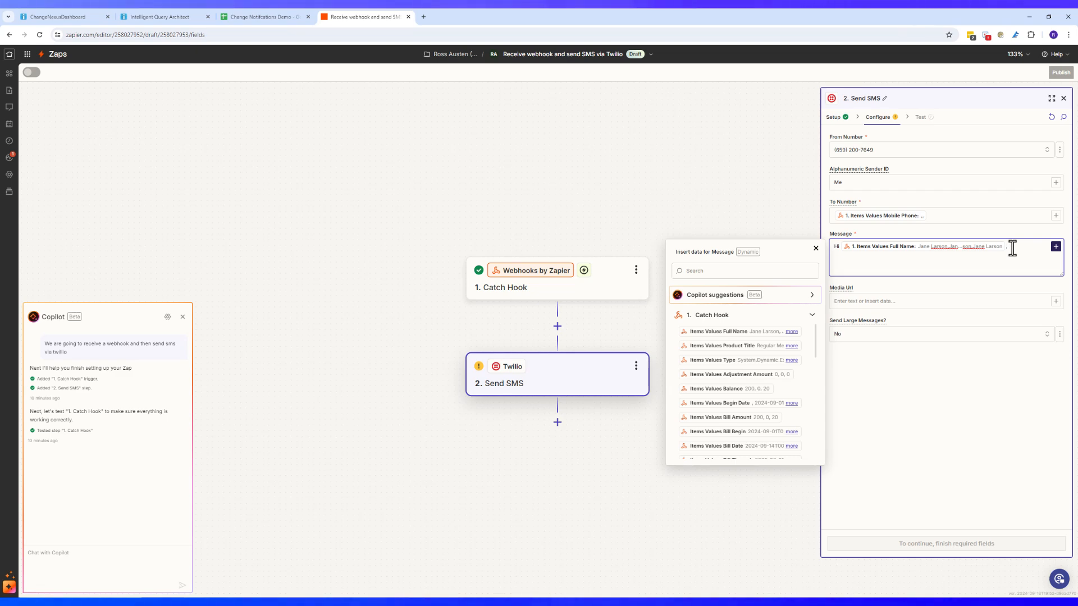
{"action": "type", "text": " tWelcome! and"}
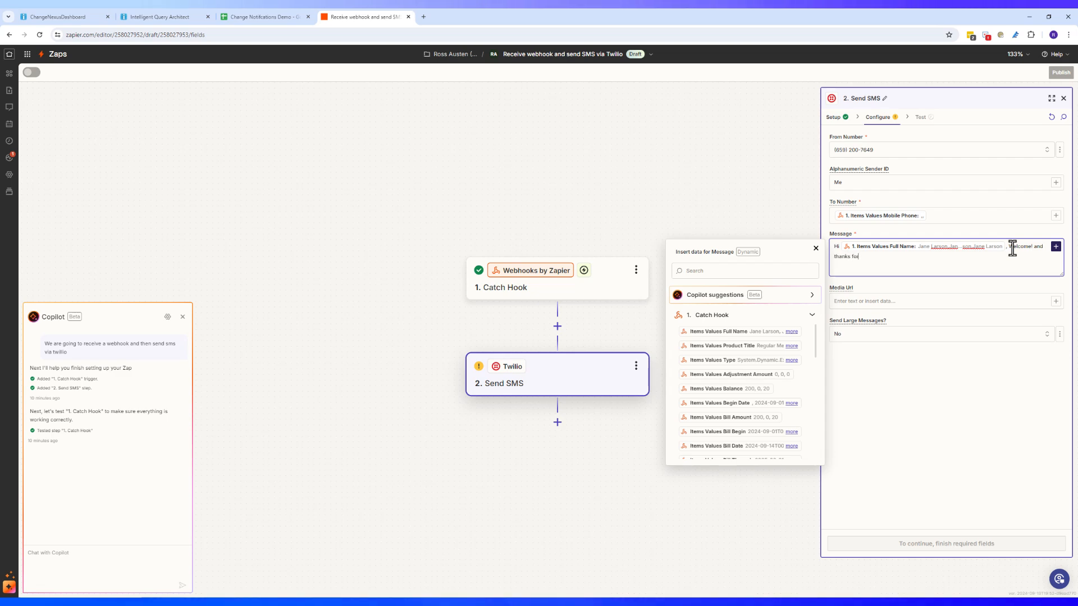
{"action": "type", "text": " thanks for joining our or"}
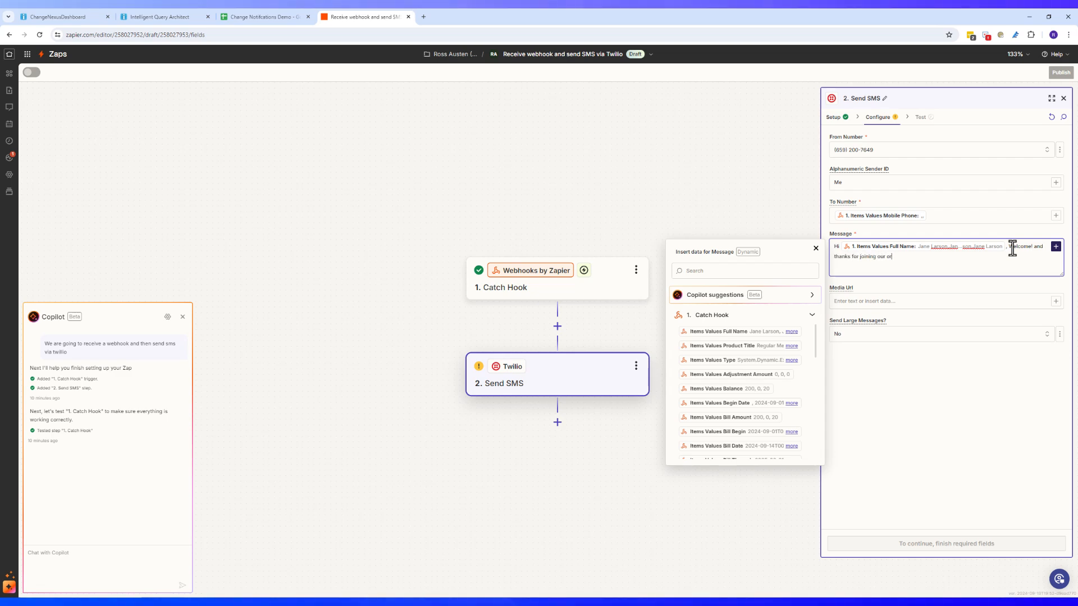
{"action": "type", "text": "."}
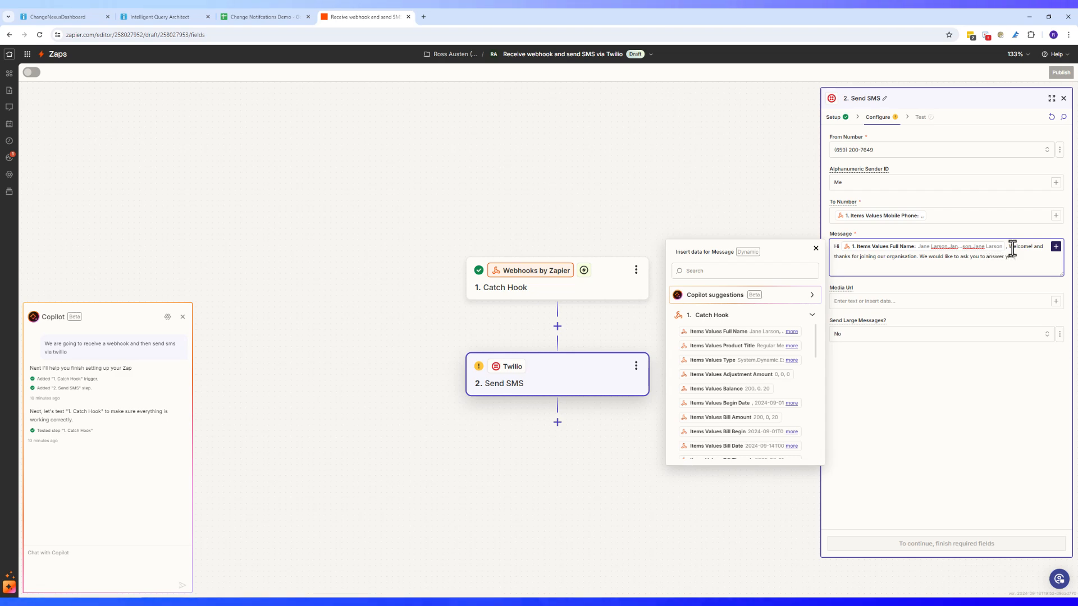
Finish the message asking whether they found the joining process smooth, correcting 'smoothe' by spellcheck
{"action": "key", "text": "BackSpace"}
{"action": "key", "text": "BackSpace"}
{"action": "key", "text": "BackSpace"}
{"action": "key", "text": "BackSpace"}
{"action": "key", "text": "BackSpace"}
{"action": "key", "text": "BackSpace"}
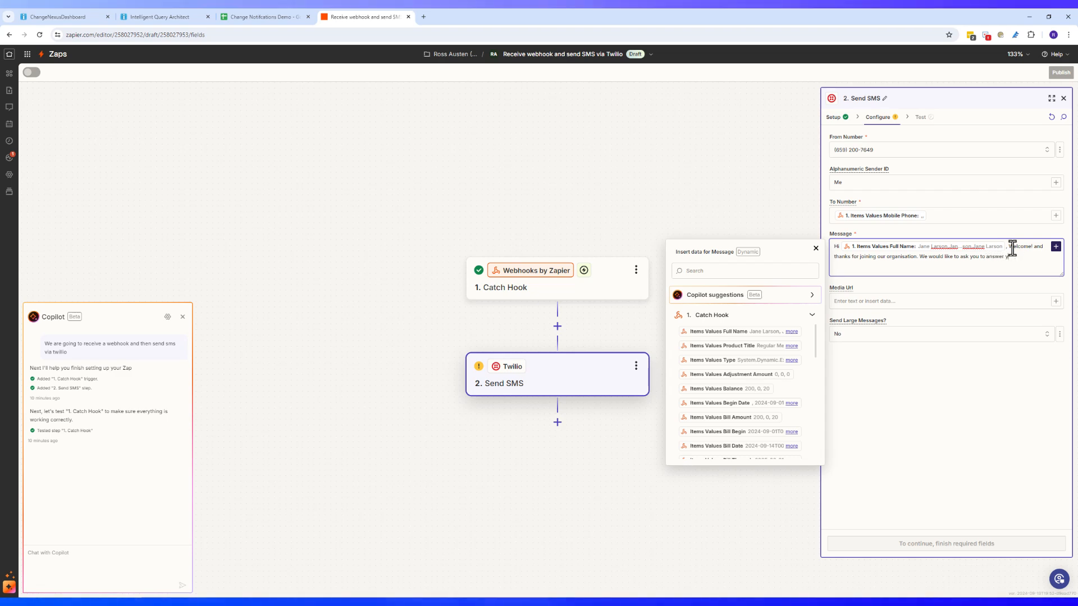
{"action": "type", "text": "No whet"}
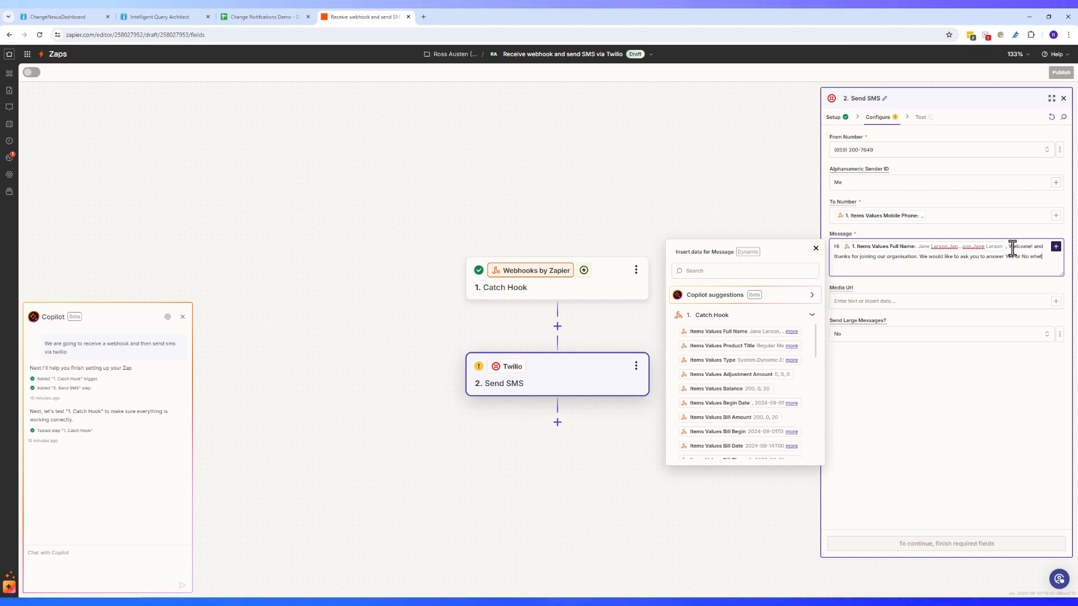
{"action": "type", "text": "her you found tyeh"}
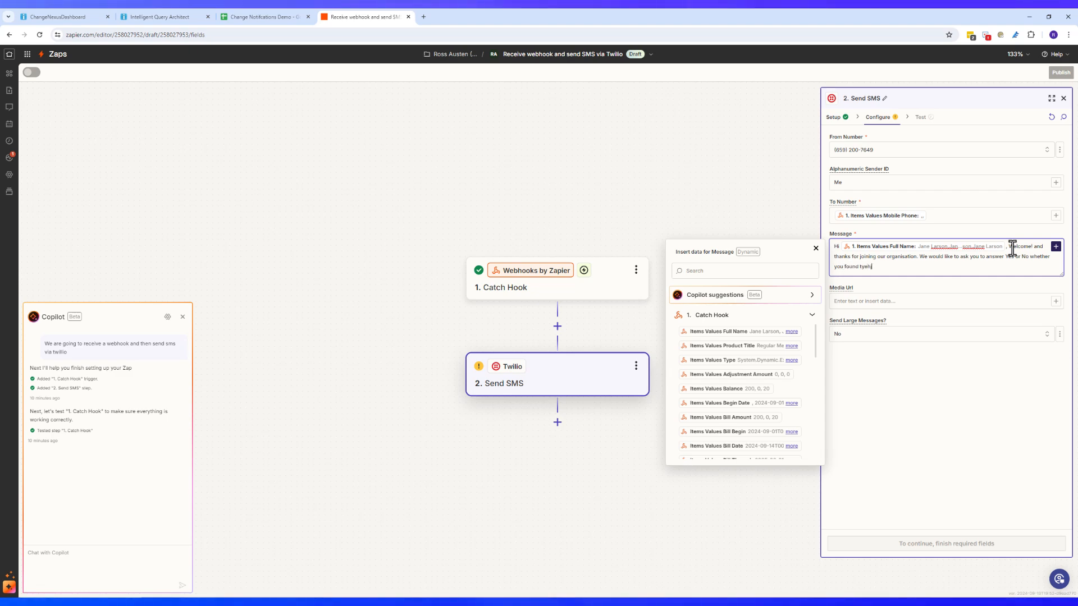
{"action": "key", "text": "BackSpace"}
{"action": "key", "text": "BackSpace"}
{"action": "key", "text": "BackSpace"}
{"action": "type", "text": "he "}
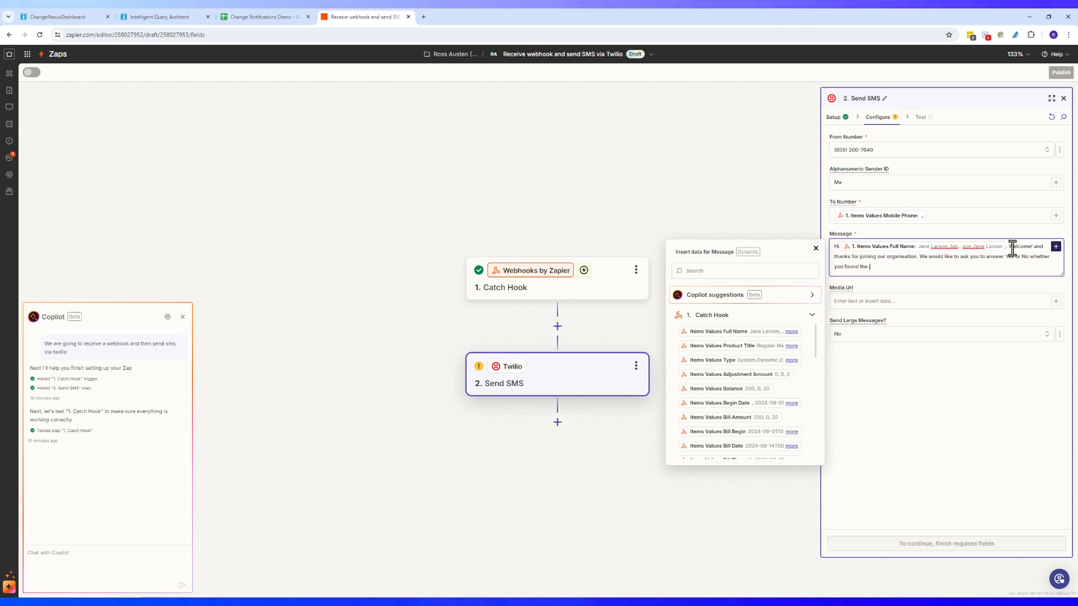
{"action": "type", "text": "joining pr"}
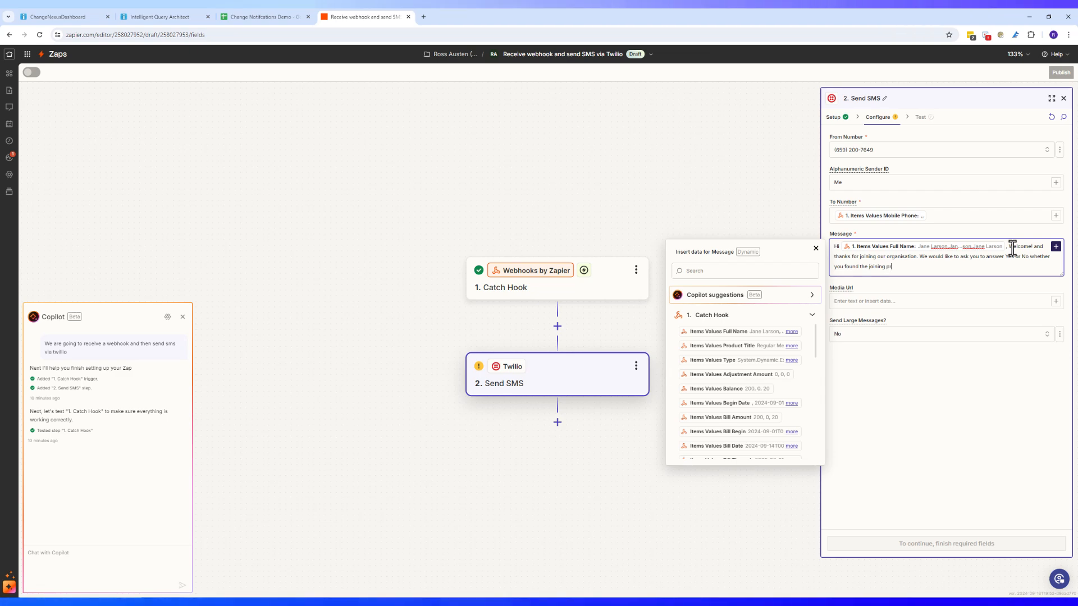
{"action": "type", "text": "ocess smoothe today?"}
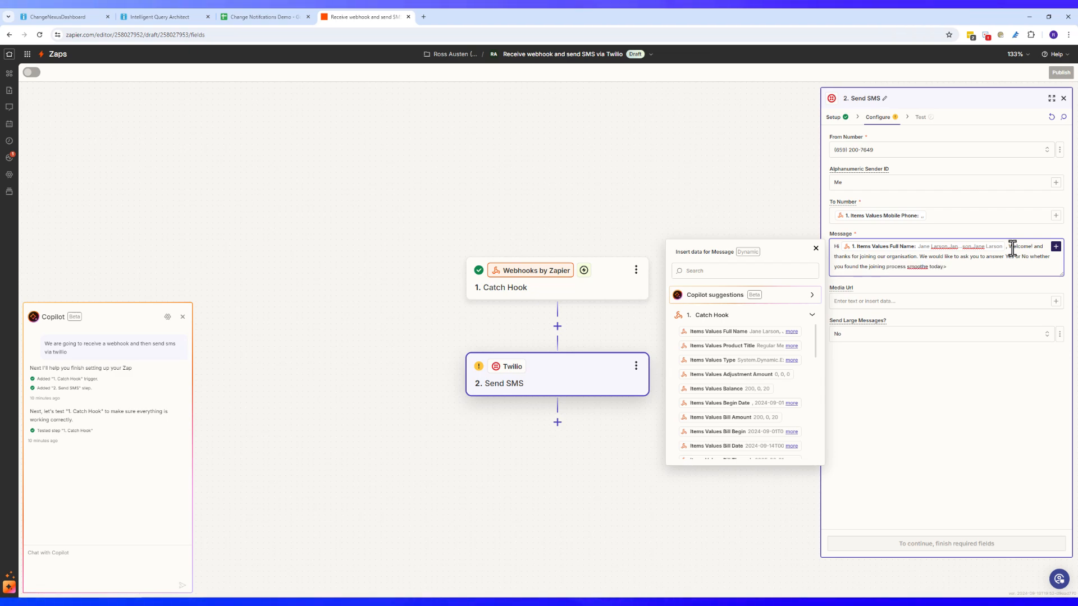
{"action": "right_click", "coordinate": [909, 268]}
{"action": "left_click", "coordinate": [859, 314]}
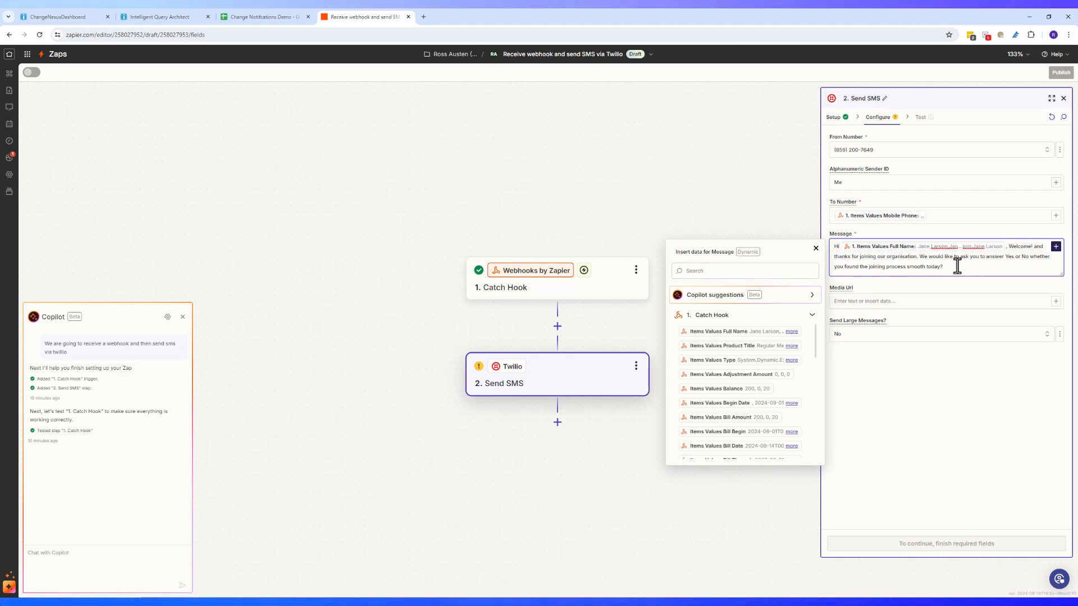
{"action": "left_click", "coordinate": [815, 249]}
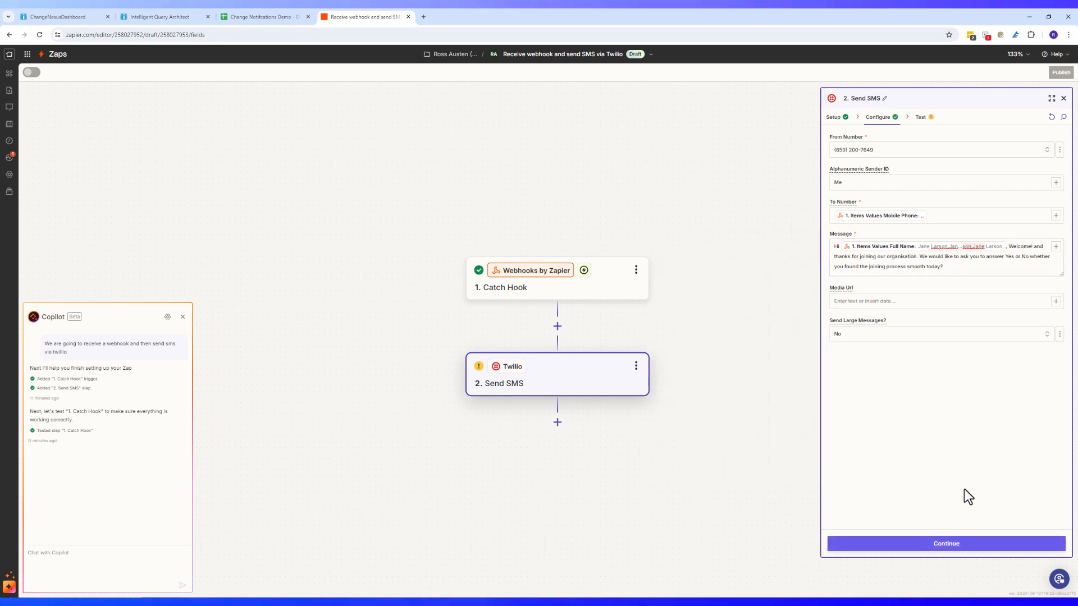
Skip the Send SMS test and publish the Catch Hook to Twilio SMS zap
{"action": "left_click", "coordinate": [957, 550]}
{"action": "left_click", "coordinate": [991, 546]}
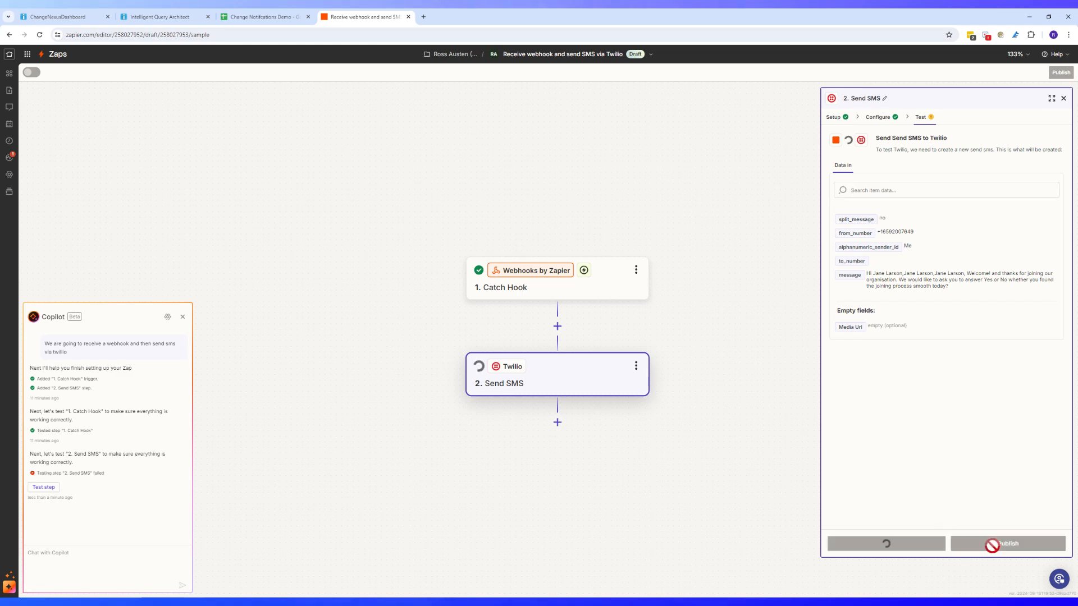
{"action": "left_click", "coordinate": [996, 546]}
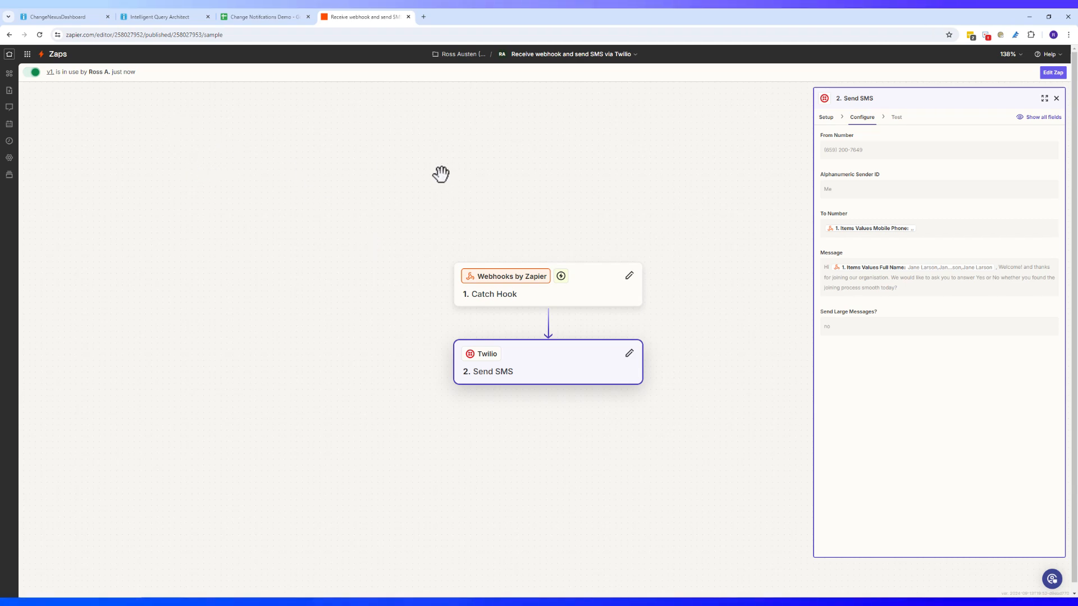
Go to the My Zaps list and start a brand new zap
{"action": "left_click", "coordinate": [27, 55]}
{"action": "left_click", "coordinate": [176, 109]}
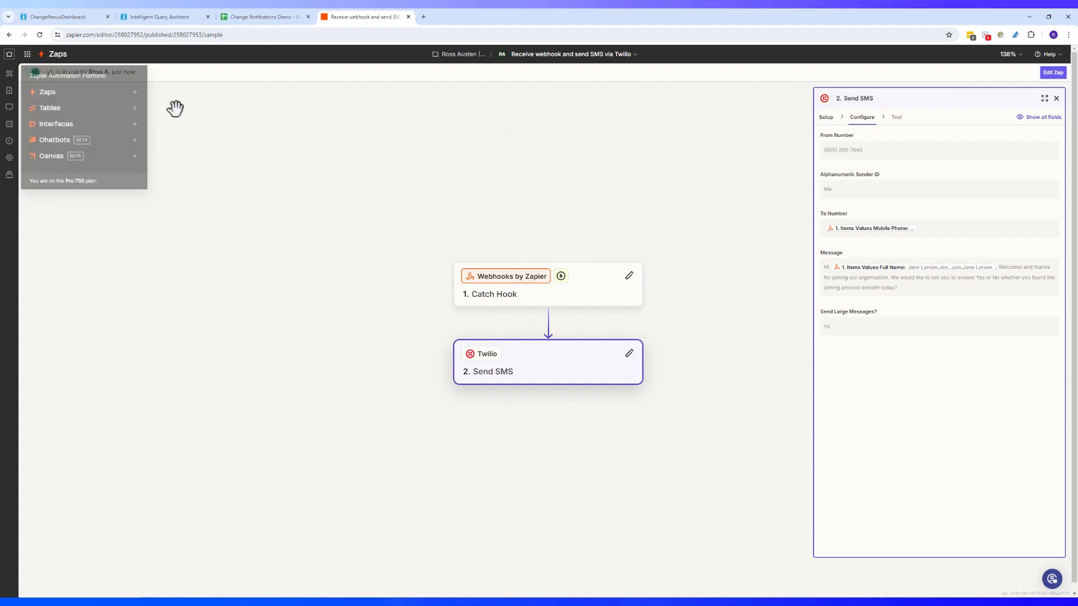
{"action": "left_click", "coordinate": [9, 57]}
{"action": "left_click", "coordinate": [55, 171]}
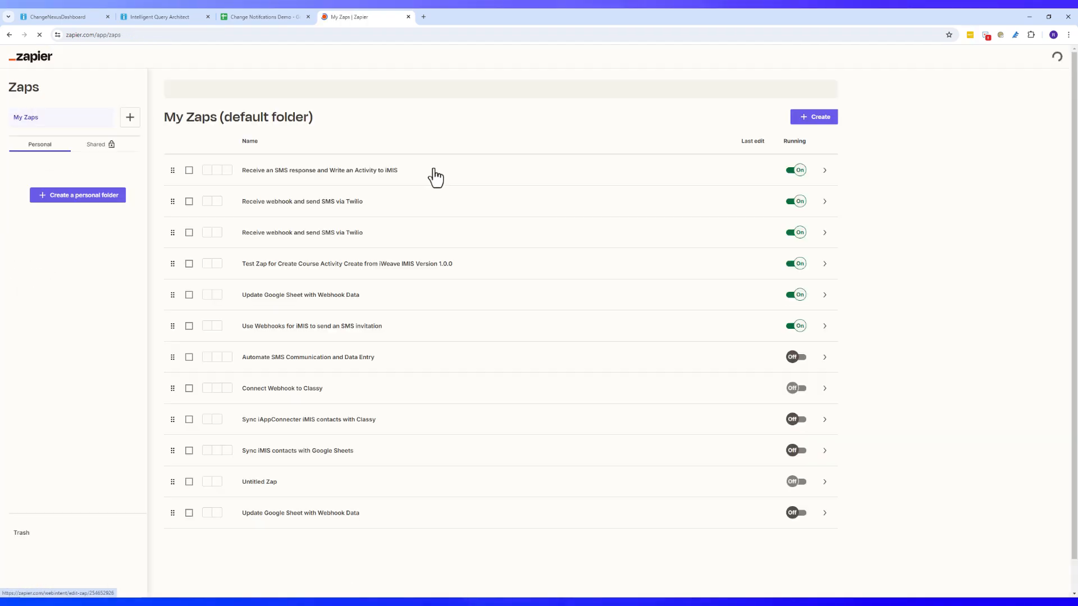
{"action": "left_click", "coordinate": [832, 120]}
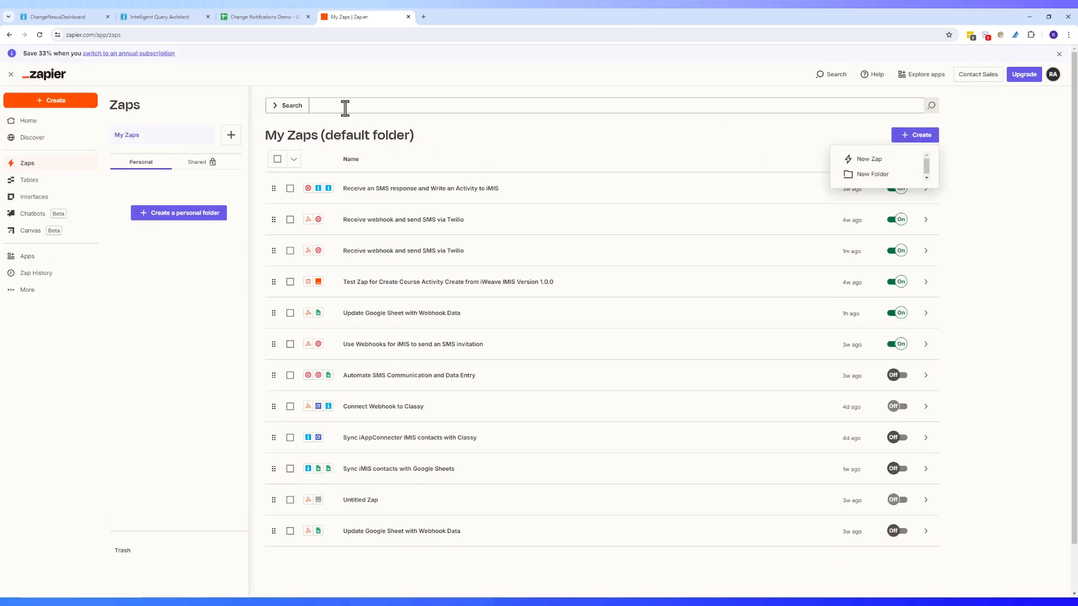
{"action": "left_click", "coordinate": [871, 160]}
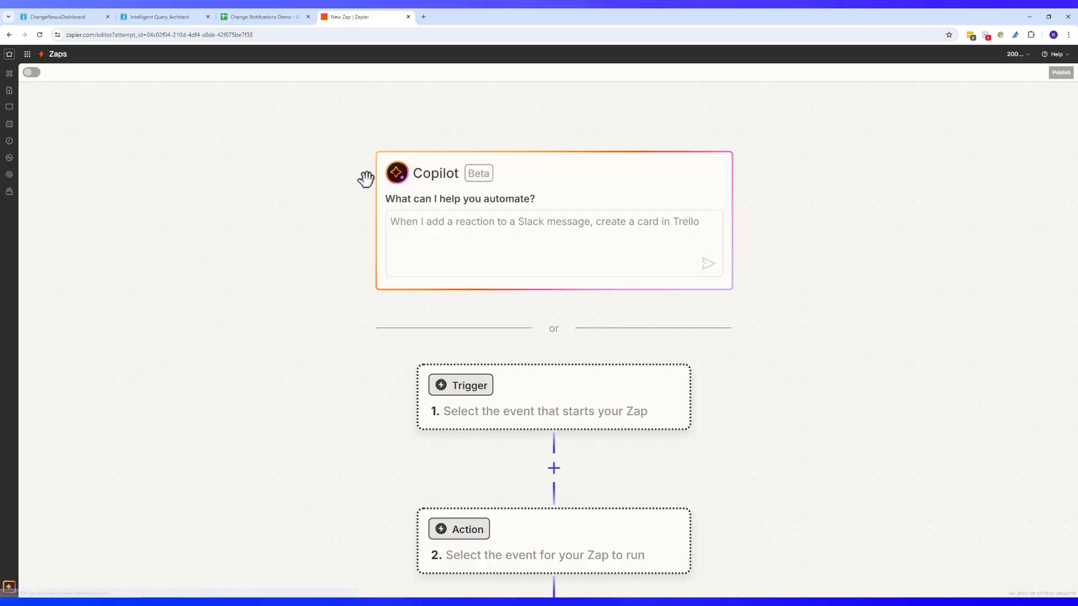
Make Twilio's New SMS event the zap's trigger
{"action": "left_click", "coordinate": [450, 240]}
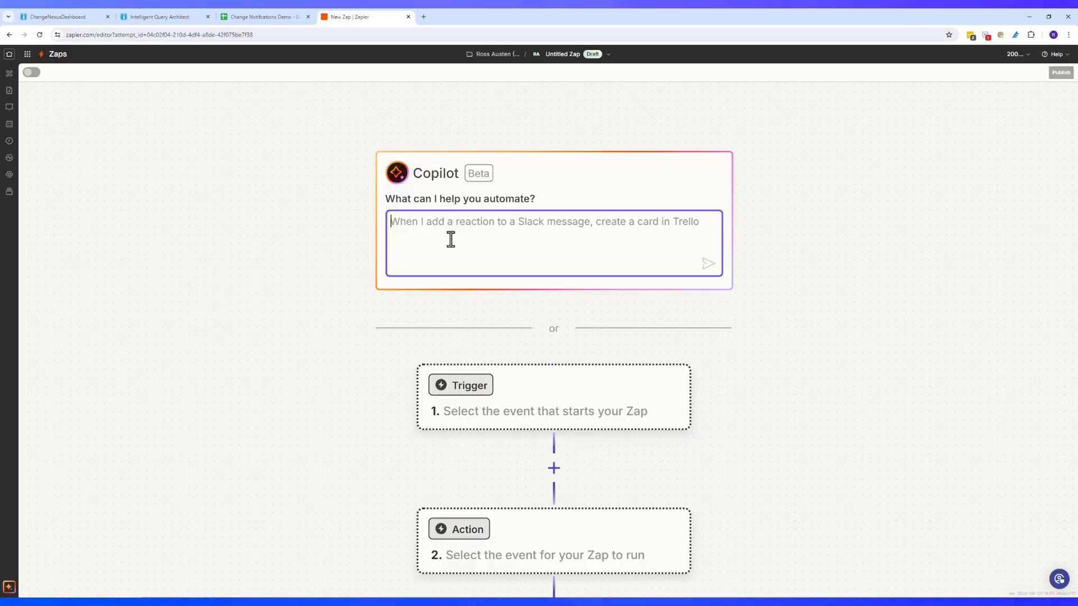
{"action": "left_click", "coordinate": [449, 393]}
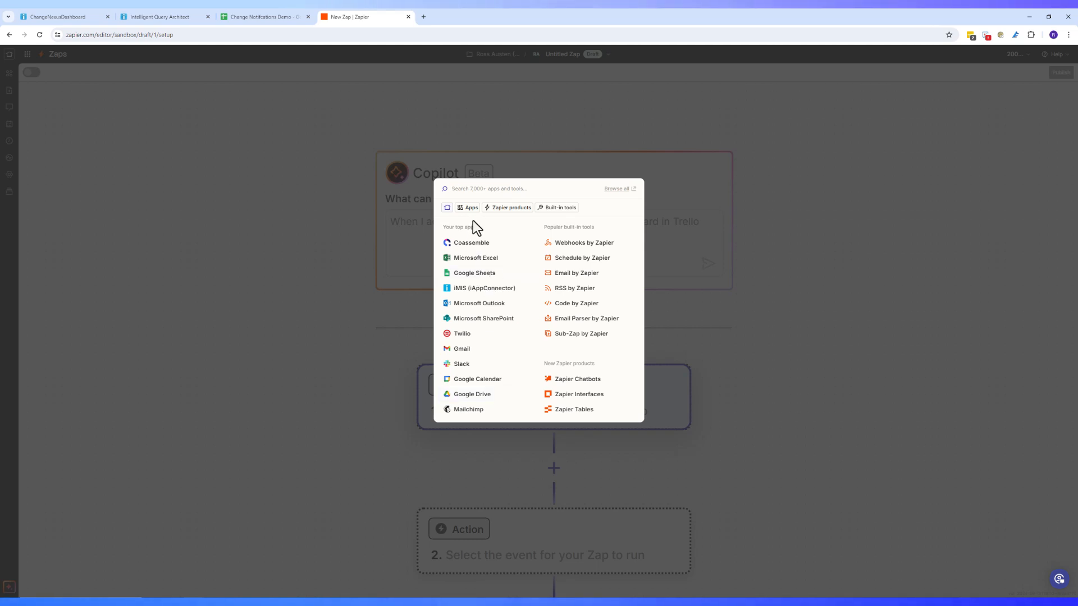
{"action": "type", "text": "Tw"}
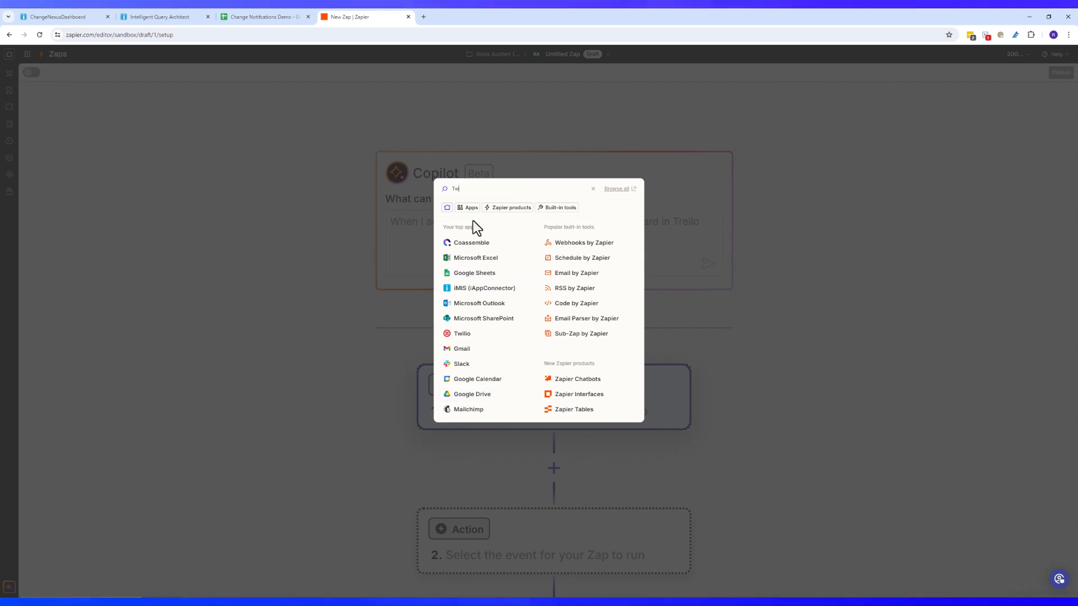
{"action": "type", "text": "ilio"}
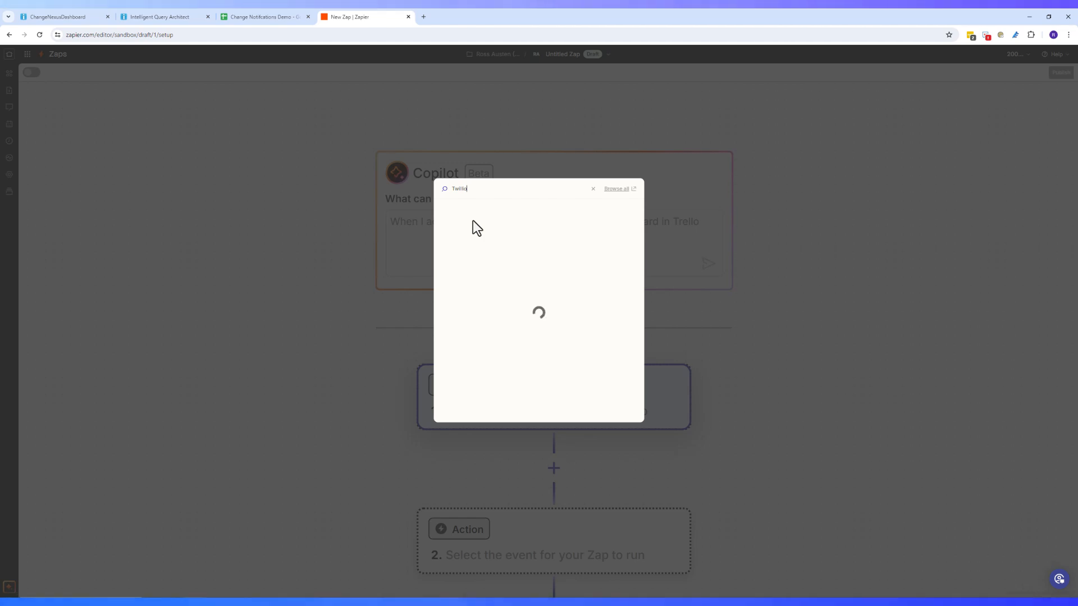
{"action": "left_click", "coordinate": [464, 211]}
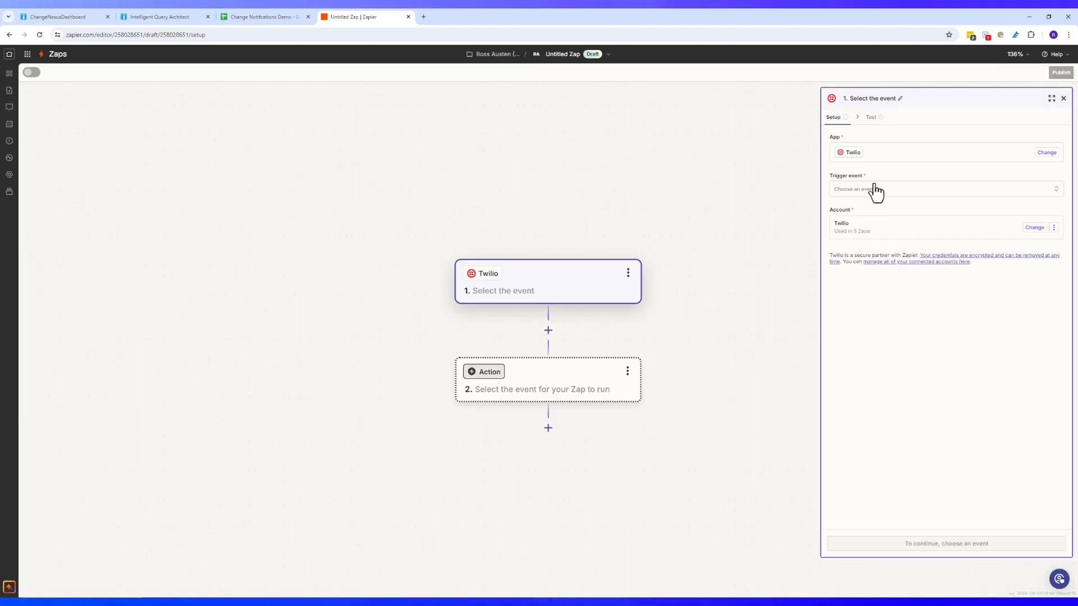
{"action": "left_click", "coordinate": [900, 190]}
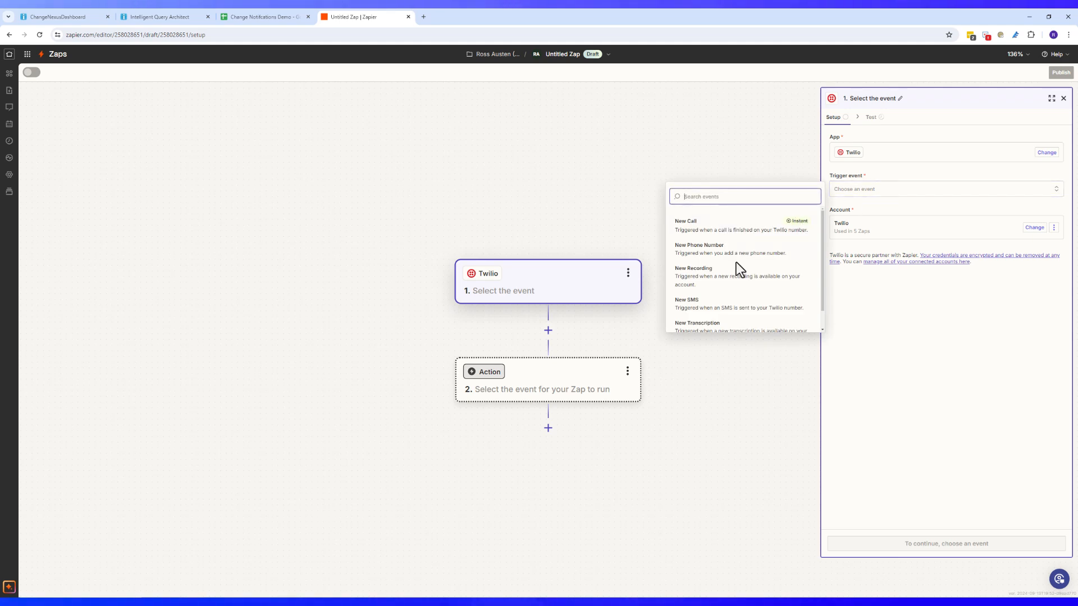
{"action": "left_click", "coordinate": [725, 308]}
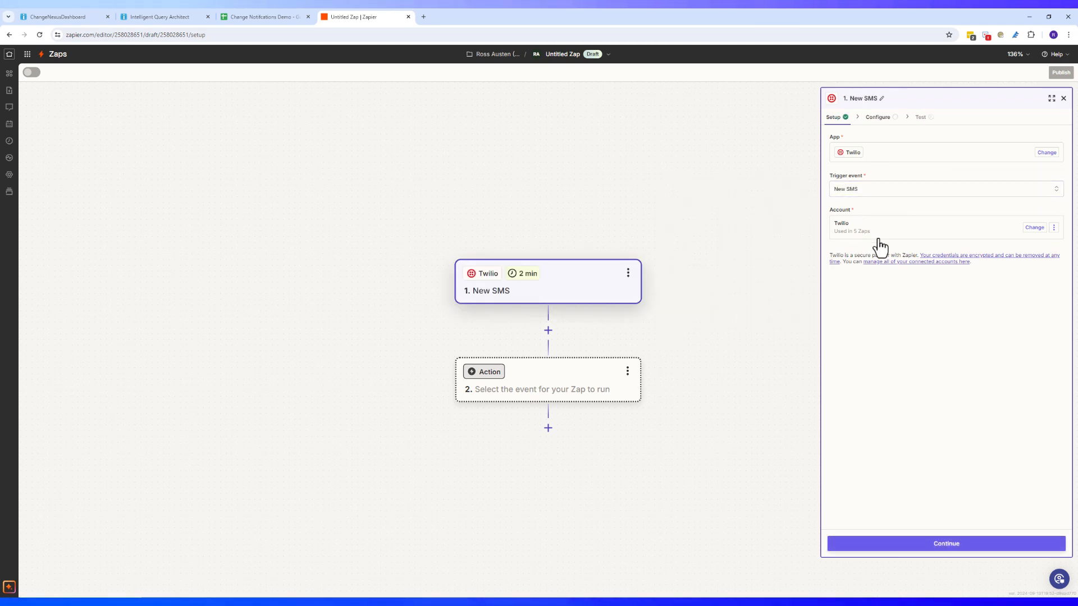
Set the trigger's To Number to the account's Twilio number and test it
{"action": "left_click", "coordinate": [961, 543]}
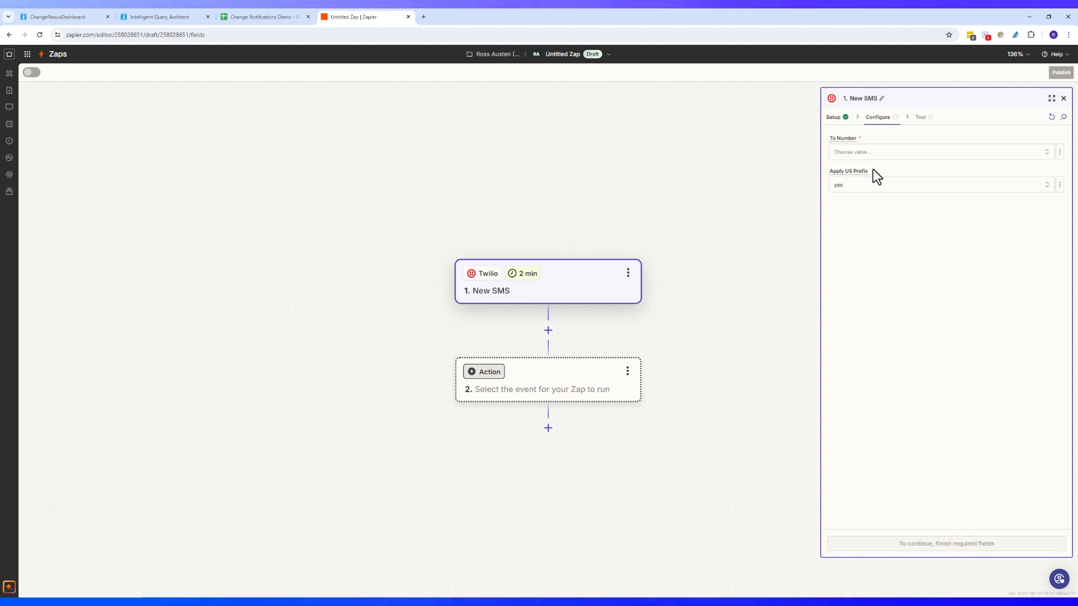
{"action": "left_click", "coordinate": [859, 153]}
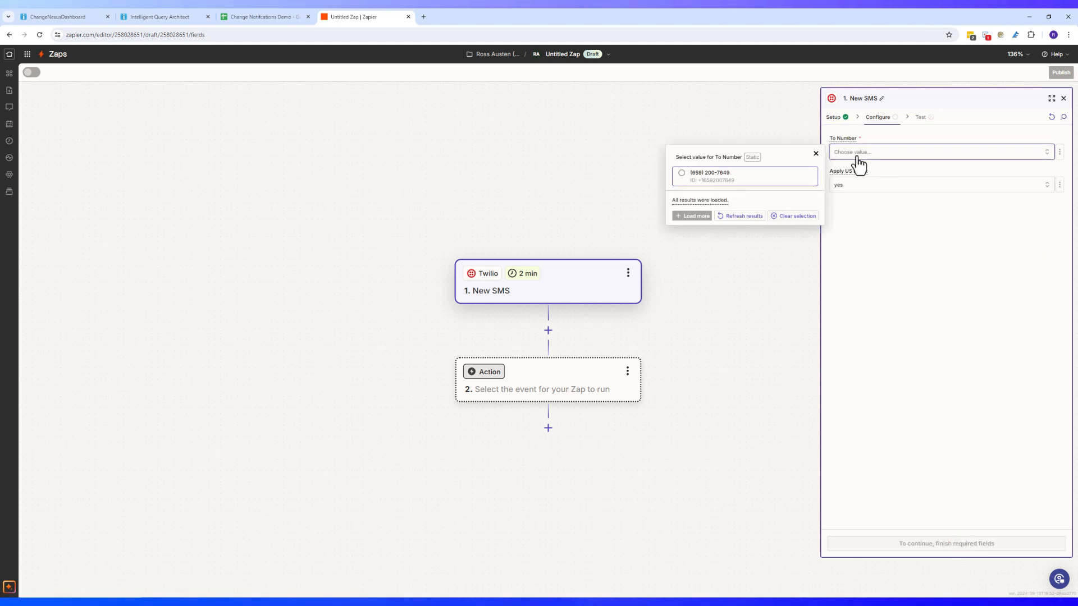
{"action": "left_click", "coordinate": [758, 178]}
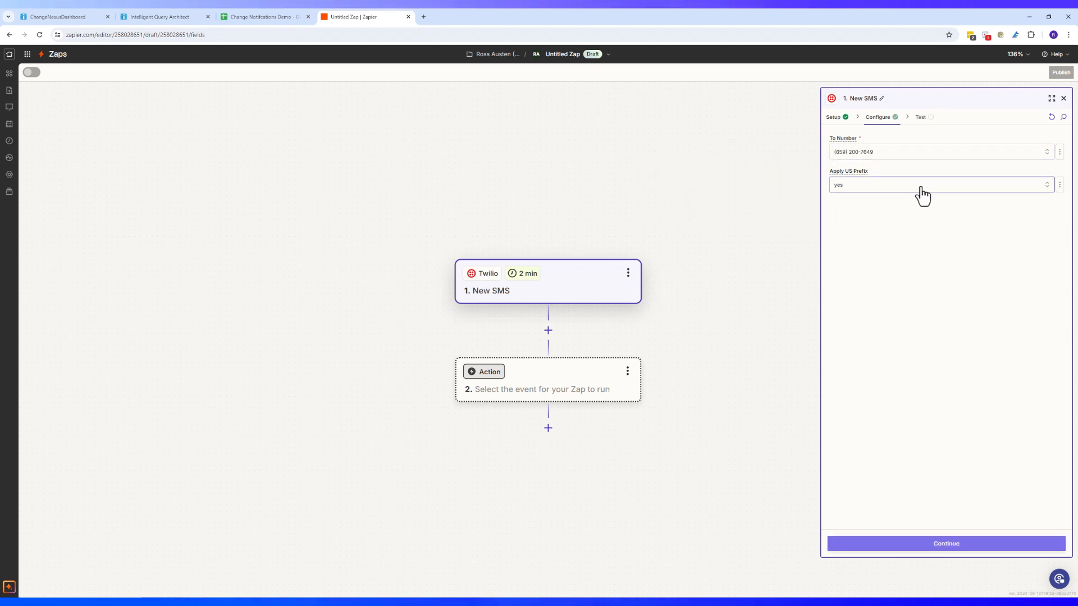
{"action": "left_click", "coordinate": [949, 543]}
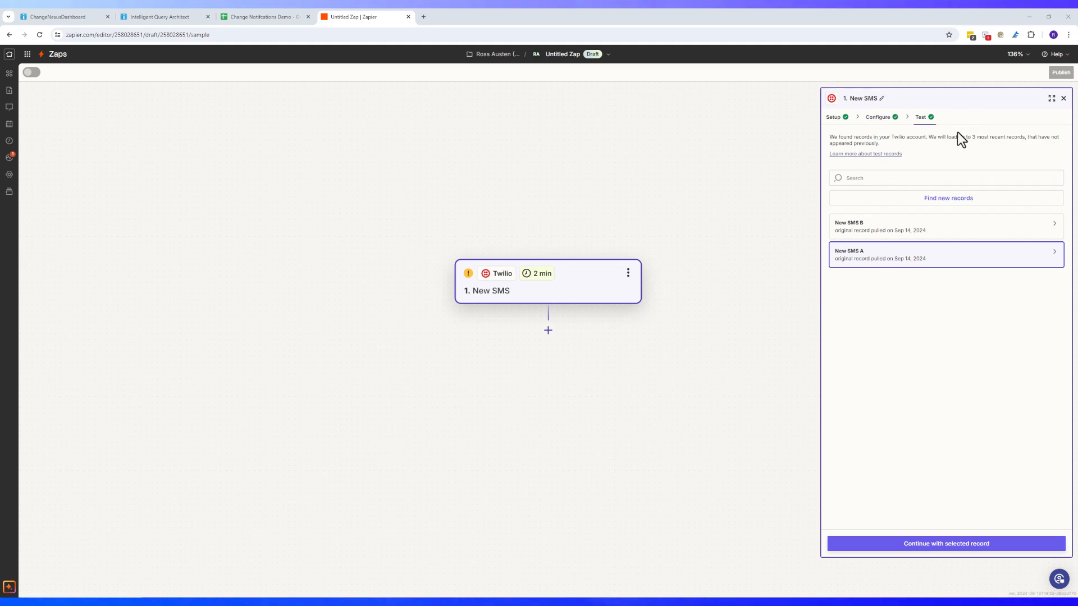
{"action": "left_click", "coordinate": [548, 331]}
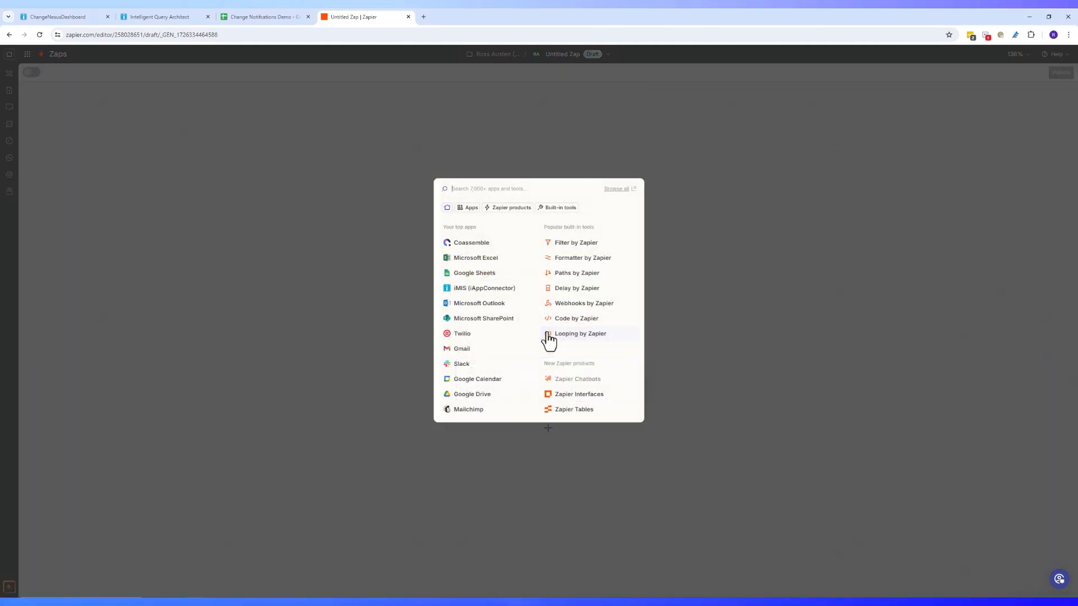
Make the second step an iMIS (iAppConnector) Search IQA Results action
{"action": "left_click", "coordinate": [498, 297]}
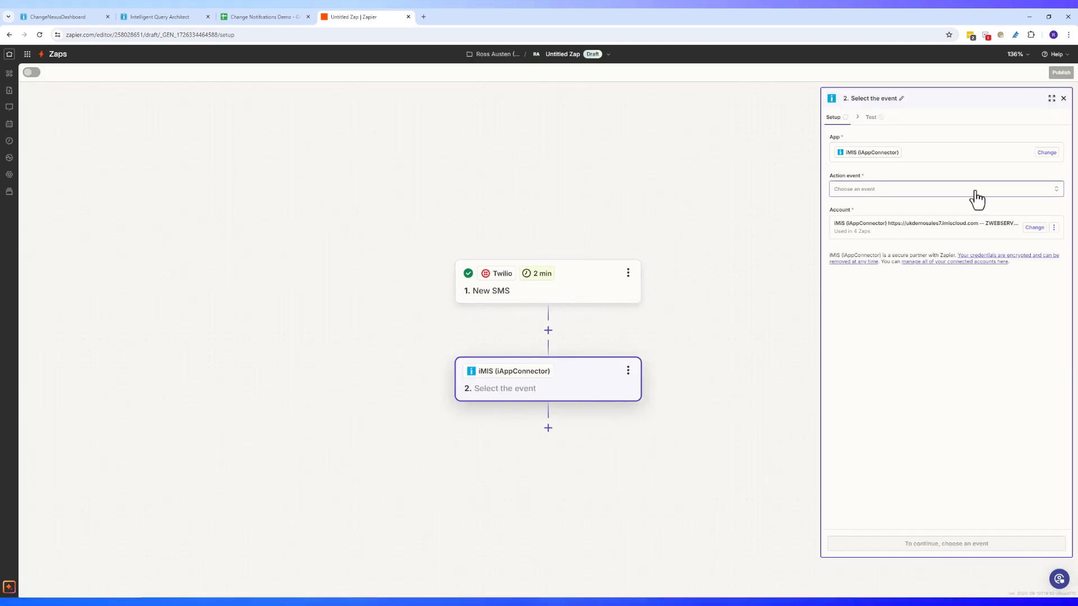
{"action": "left_click", "coordinate": [975, 193]}
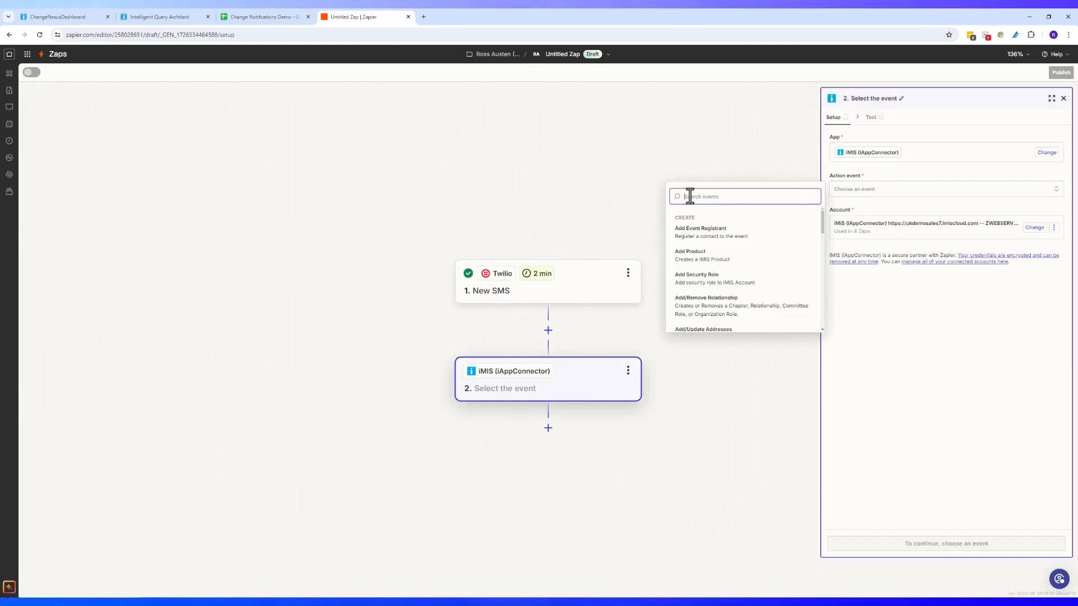
{"action": "type", "text": "q"}
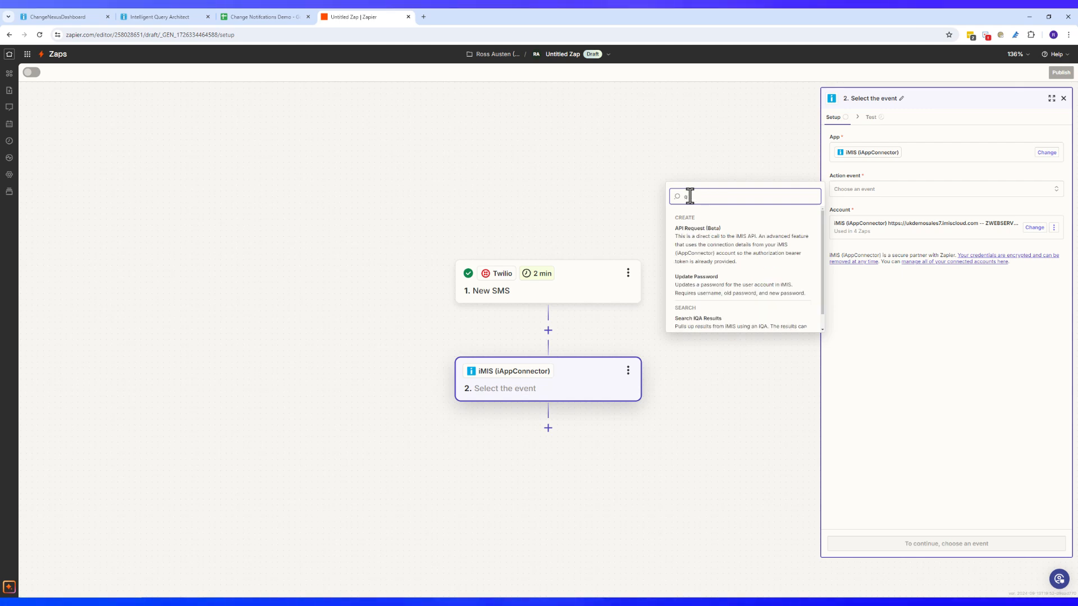
{"action": "key", "text": "BackSpace"}
{"action": "type", "text": "iqa"}
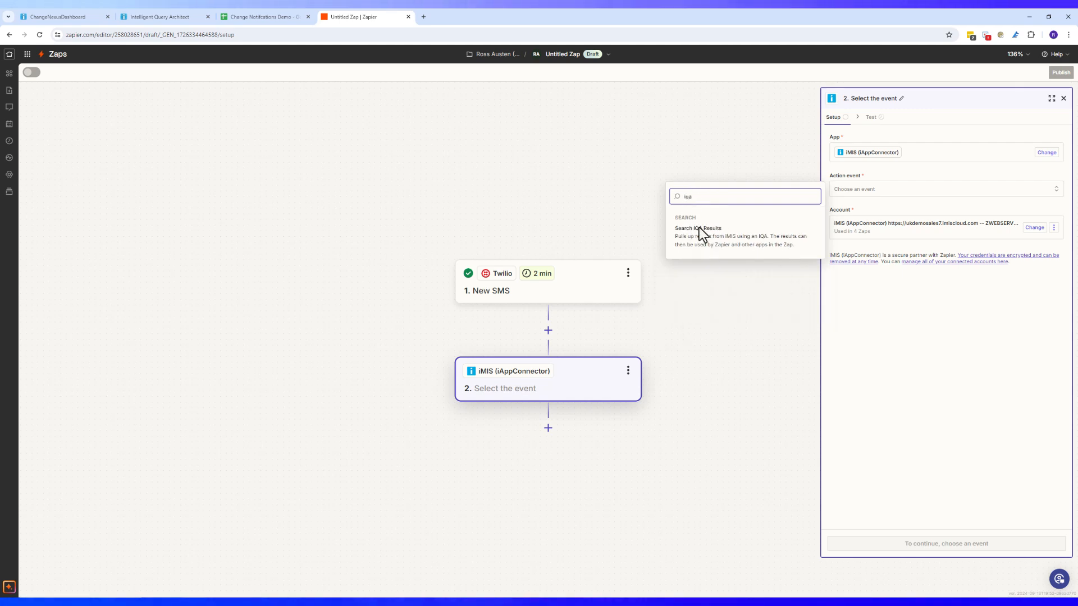
{"action": "left_click", "coordinate": [705, 241]}
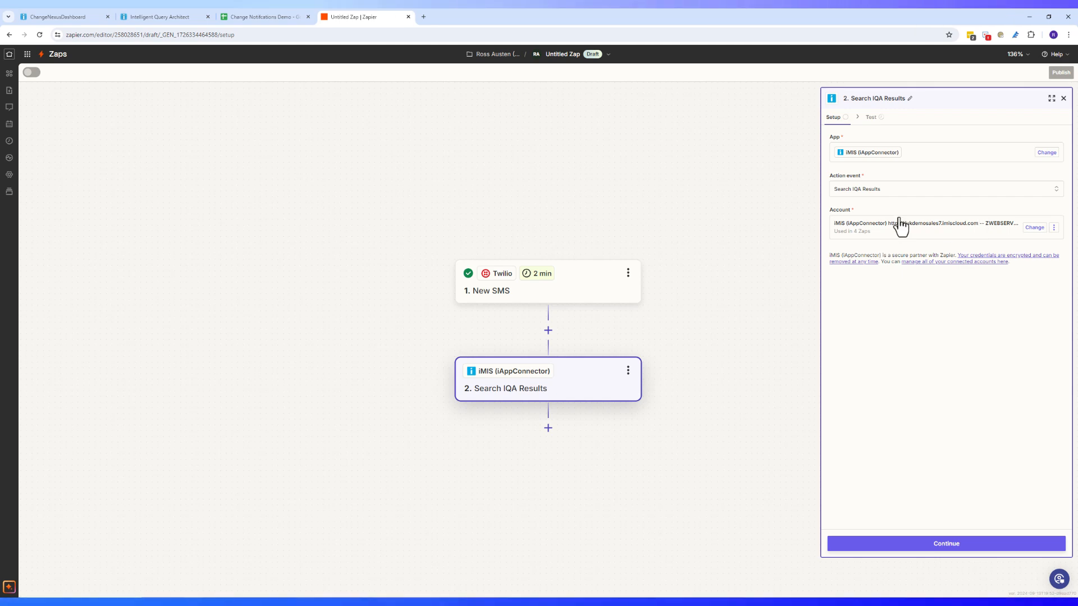
{"action": "left_click", "coordinate": [990, 546]}
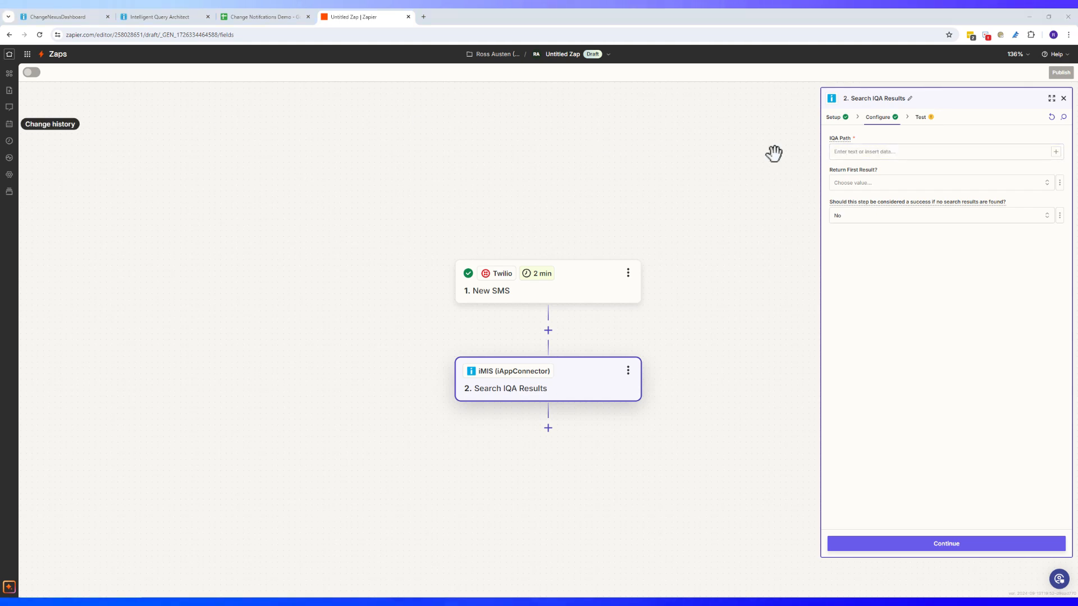
Set Return First Result to True, match Mobile Phone to '1. From', and test the search
{"action": "left_click", "coordinate": [891, 186]}
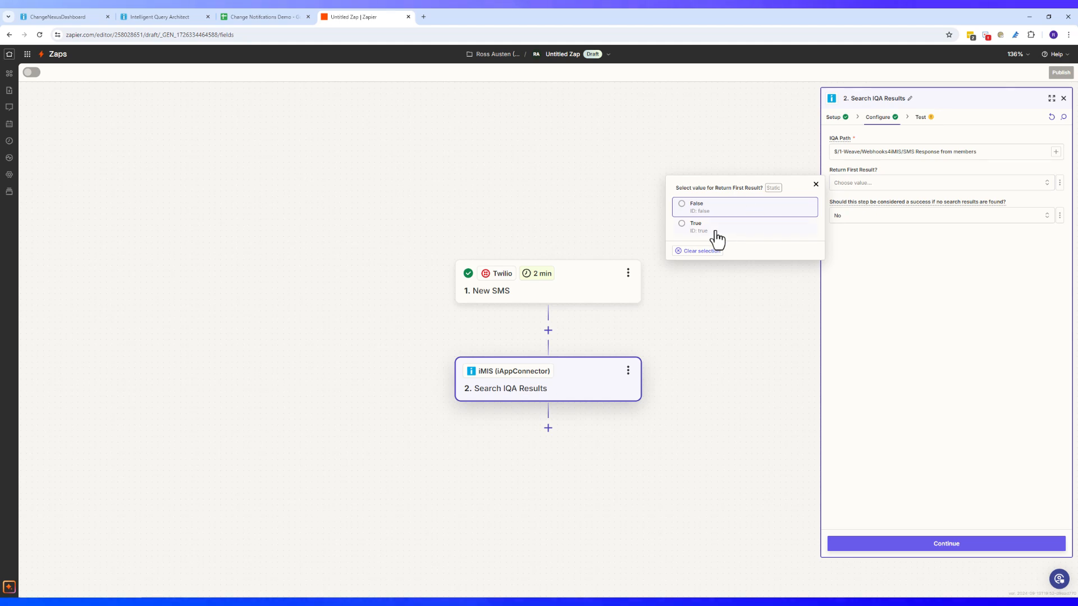
{"action": "left_click", "coordinate": [716, 230]}
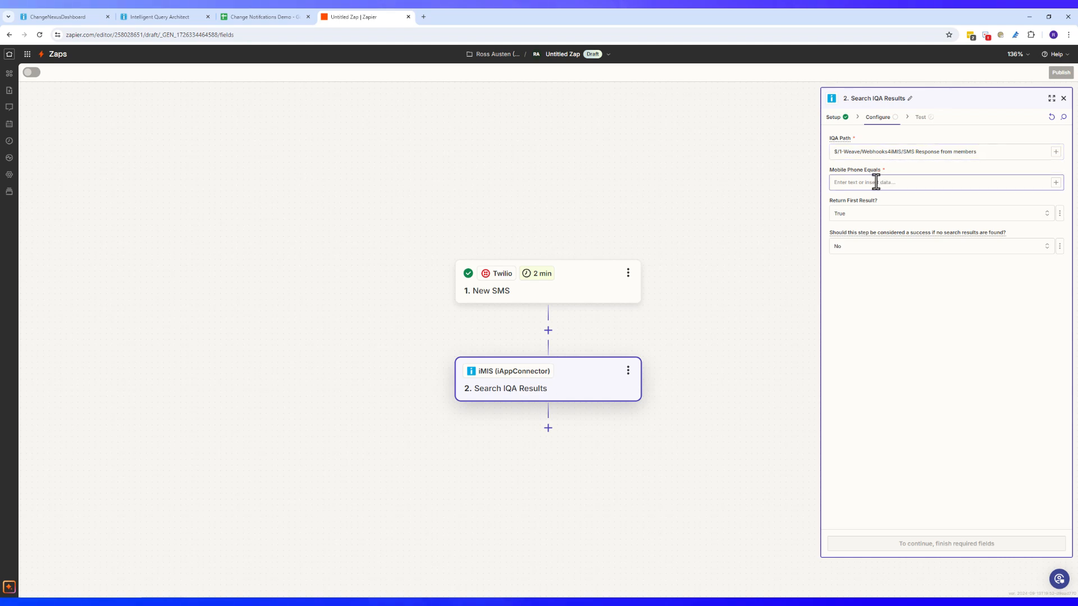
{"action": "left_click", "coordinate": [1056, 182]}
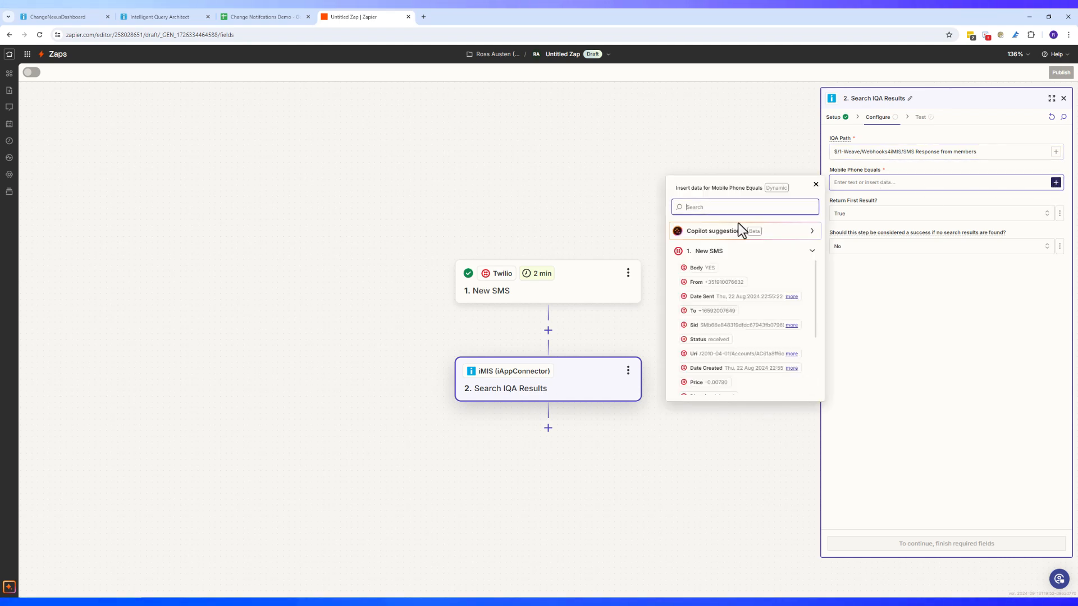
{"action": "left_click", "coordinate": [740, 284]}
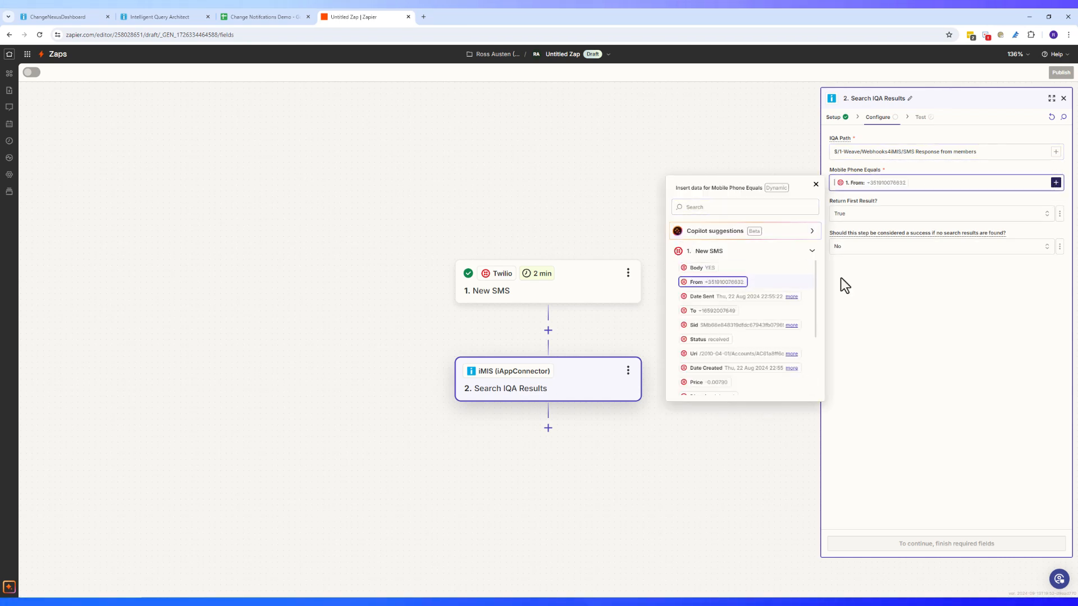
{"action": "left_click", "coordinate": [974, 338]}
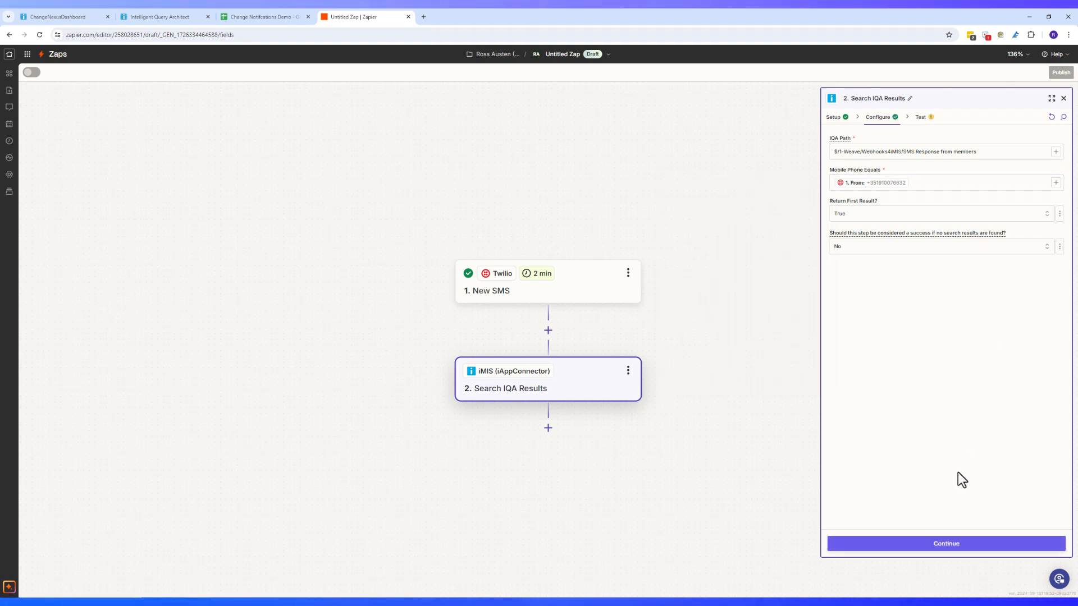
{"action": "left_click", "coordinate": [947, 544]}
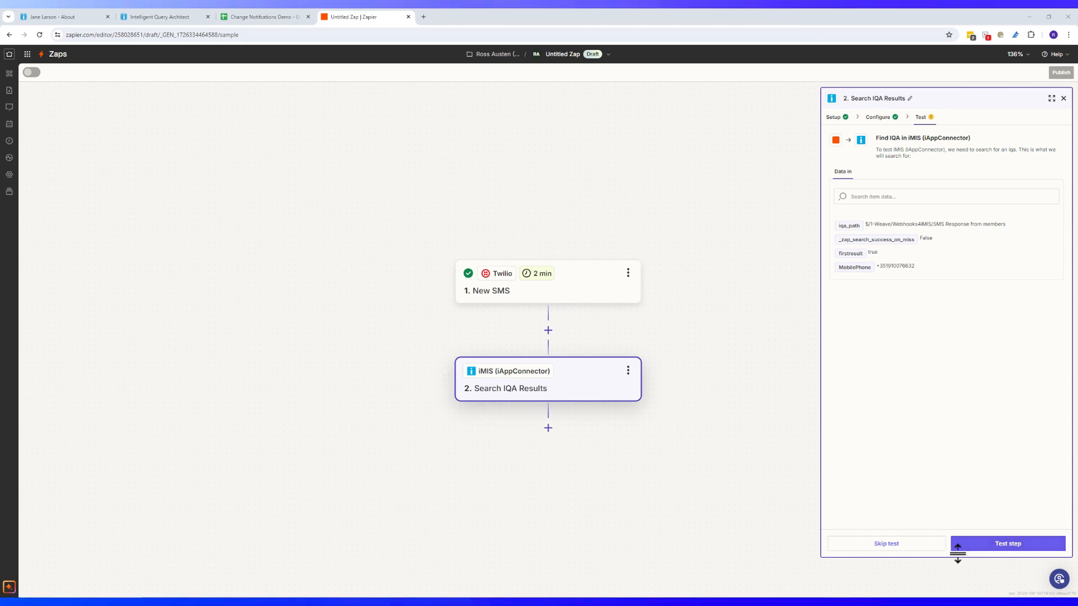
{"action": "left_click", "coordinate": [985, 546]}
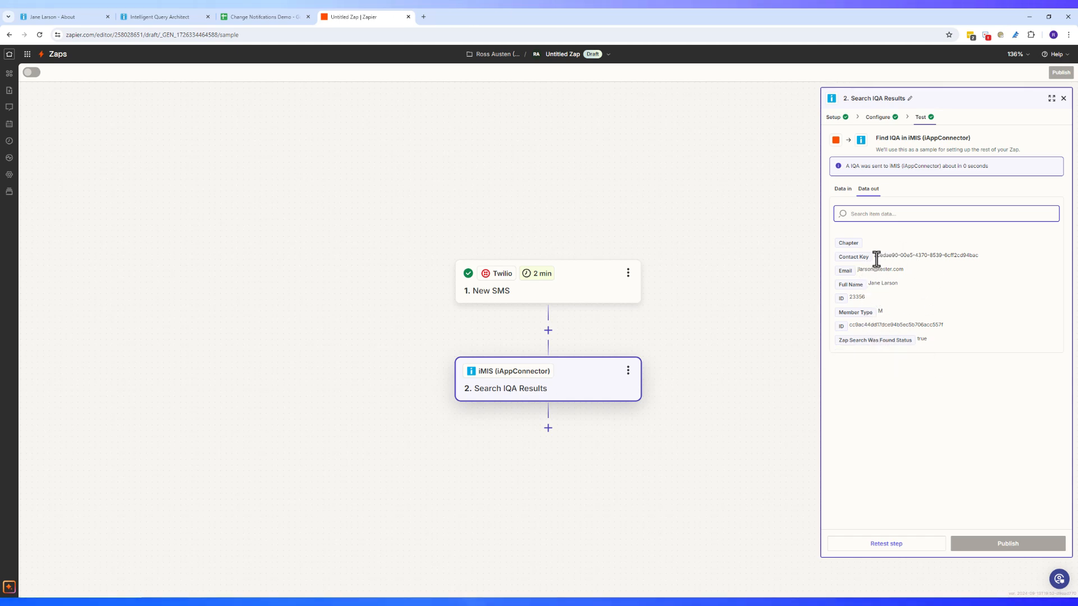
Add a third step using the iMIS (iAppConnector) Create Activity event
{"action": "left_click", "coordinate": [548, 428]}
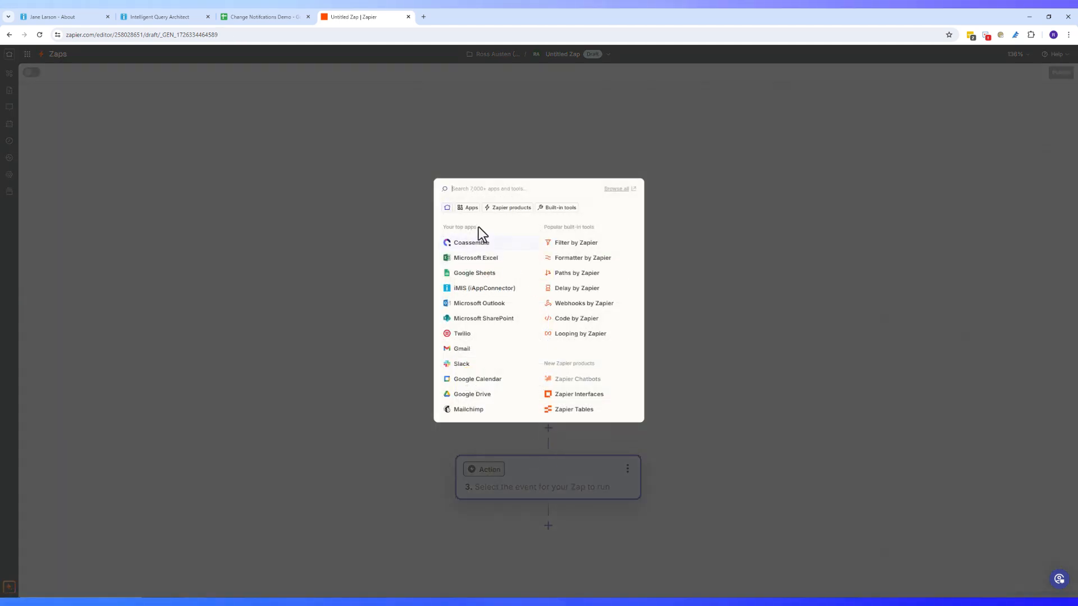
{"action": "left_click", "coordinate": [459, 289]}
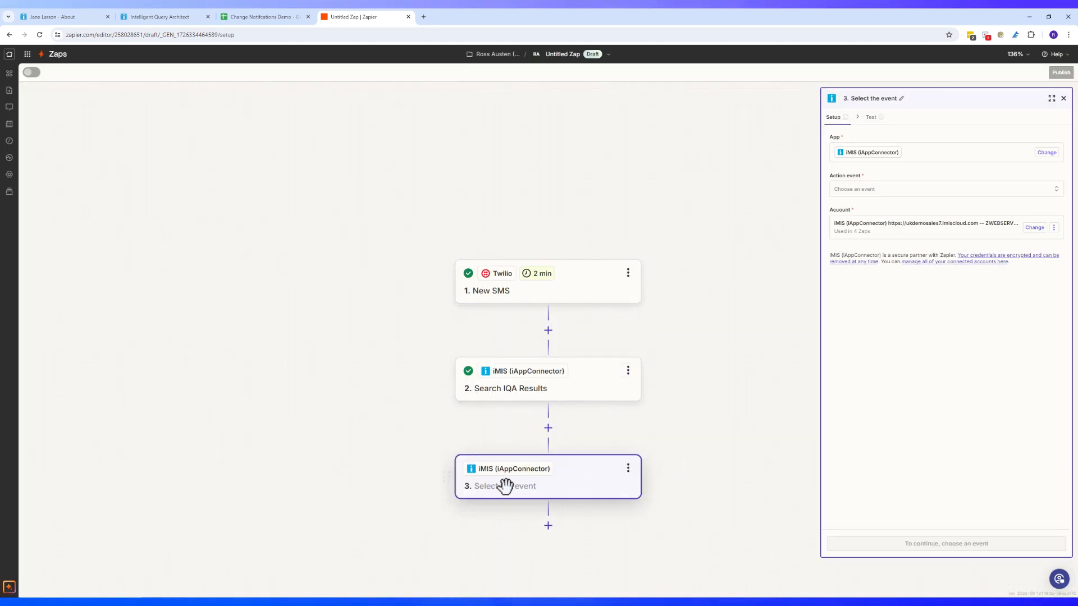
{"action": "left_click", "coordinate": [888, 191]}
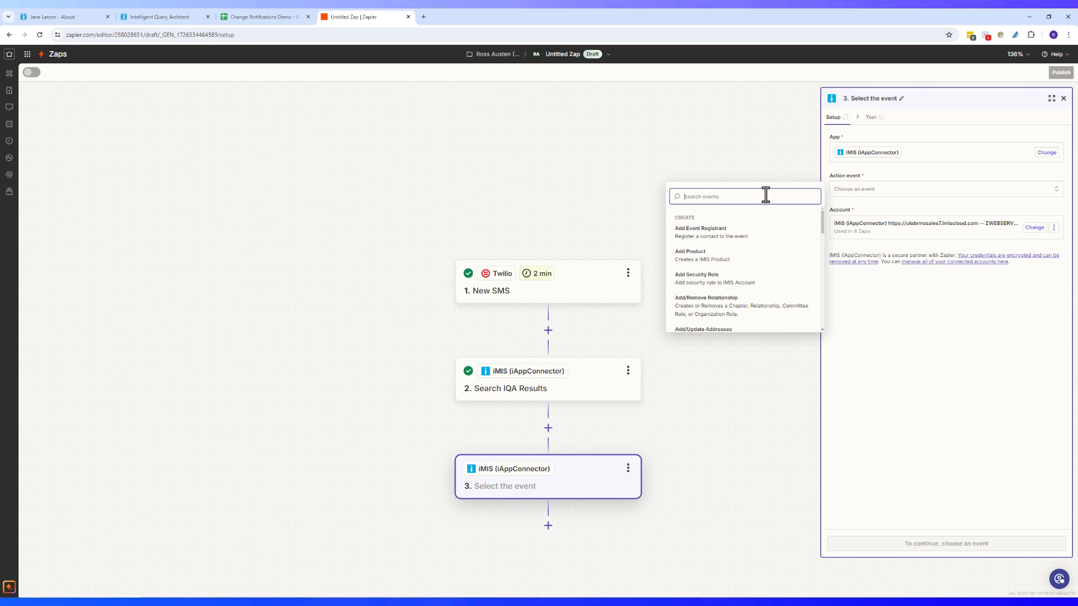
{"action": "type", "text": "acti"}
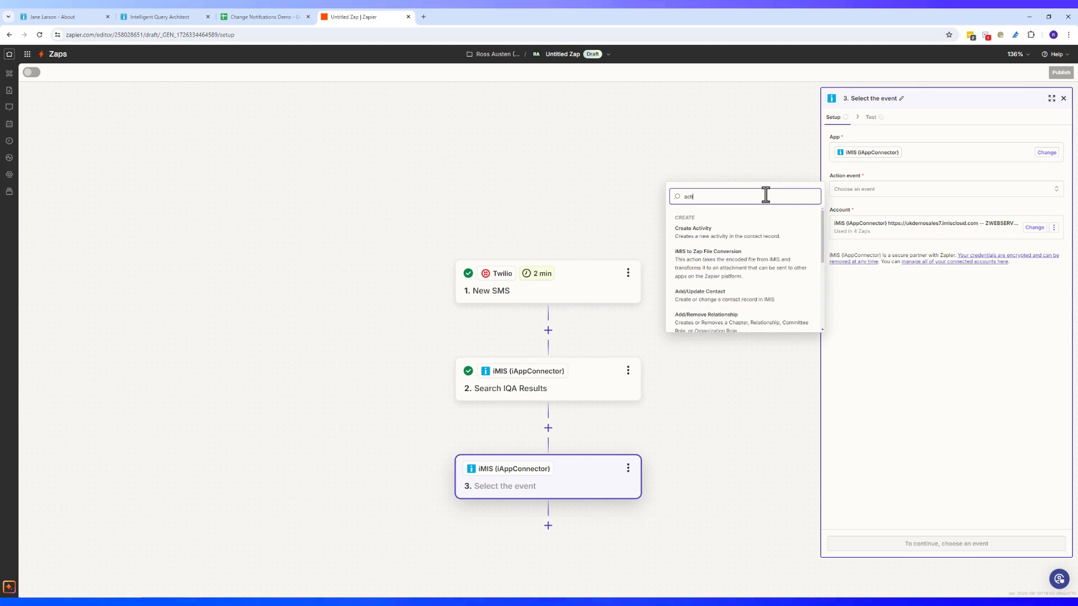
{"action": "left_click", "coordinate": [742, 232]}
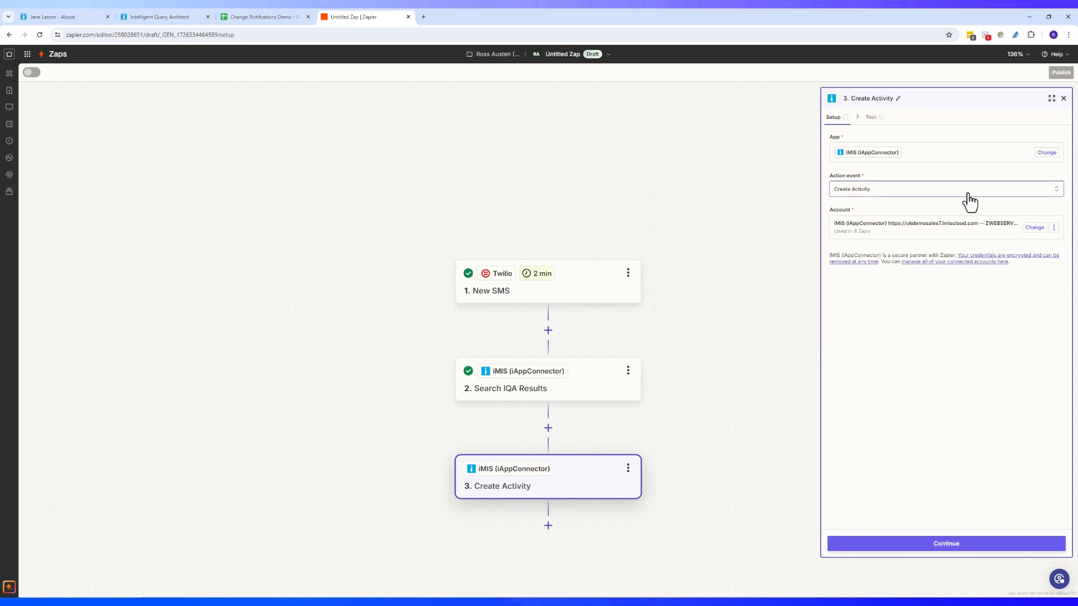
{"action": "left_click", "coordinate": [999, 550]}
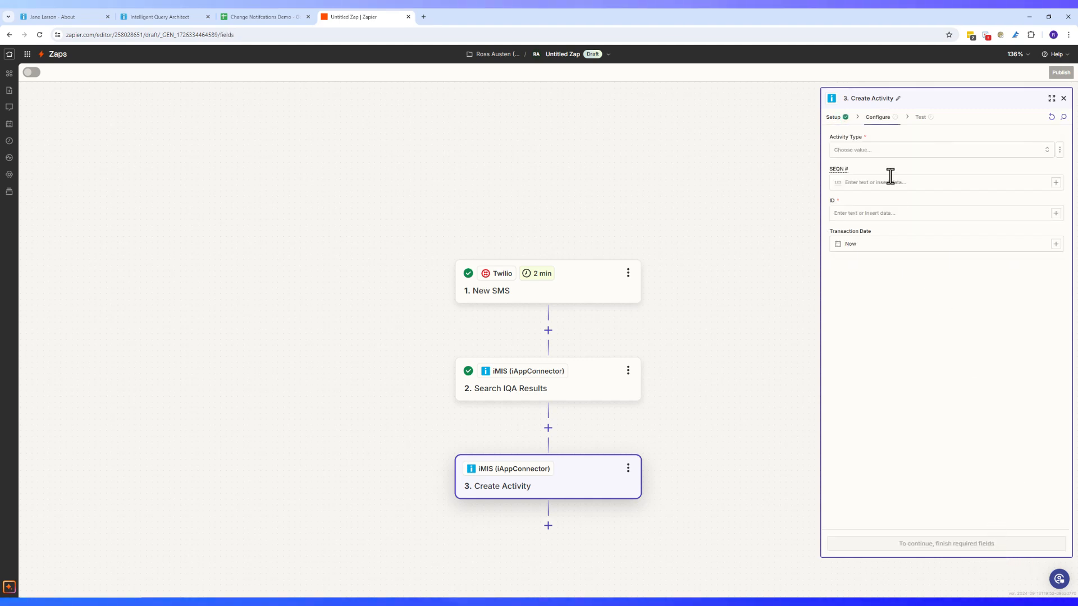
Set Activity Type to Appointment and map the IQA search's member ID into ID
{"action": "left_click", "coordinate": [956, 151]}
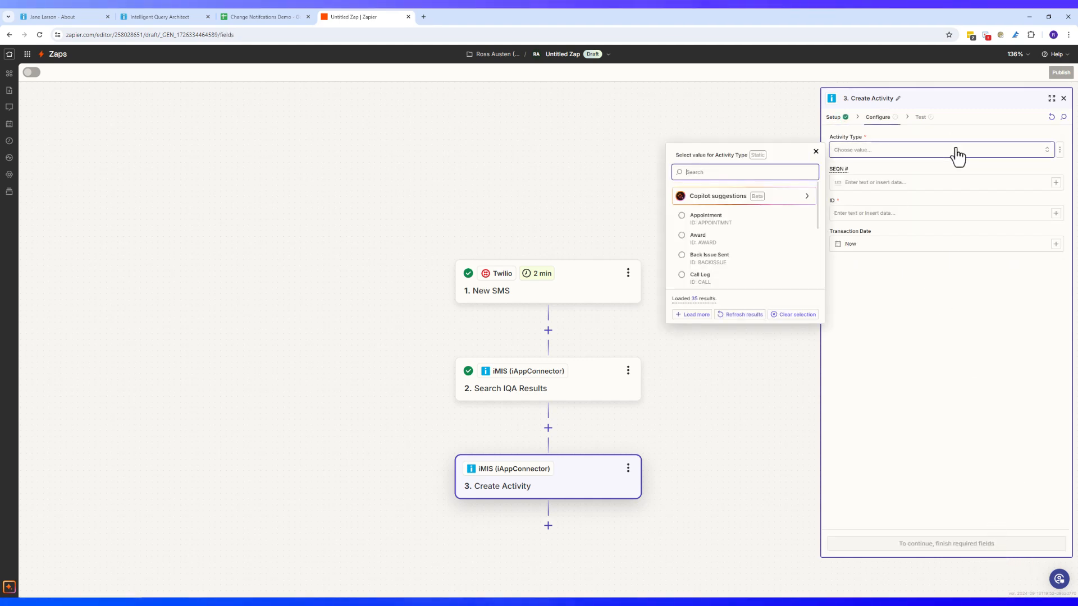
{"action": "left_click", "coordinate": [708, 217]}
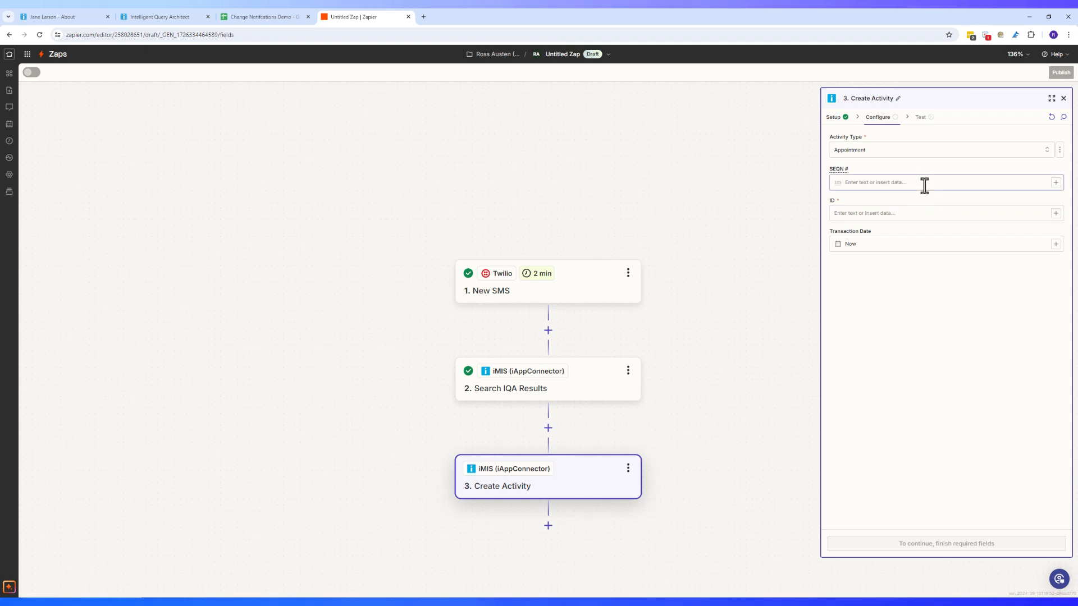
{"action": "left_click", "coordinate": [883, 214]}
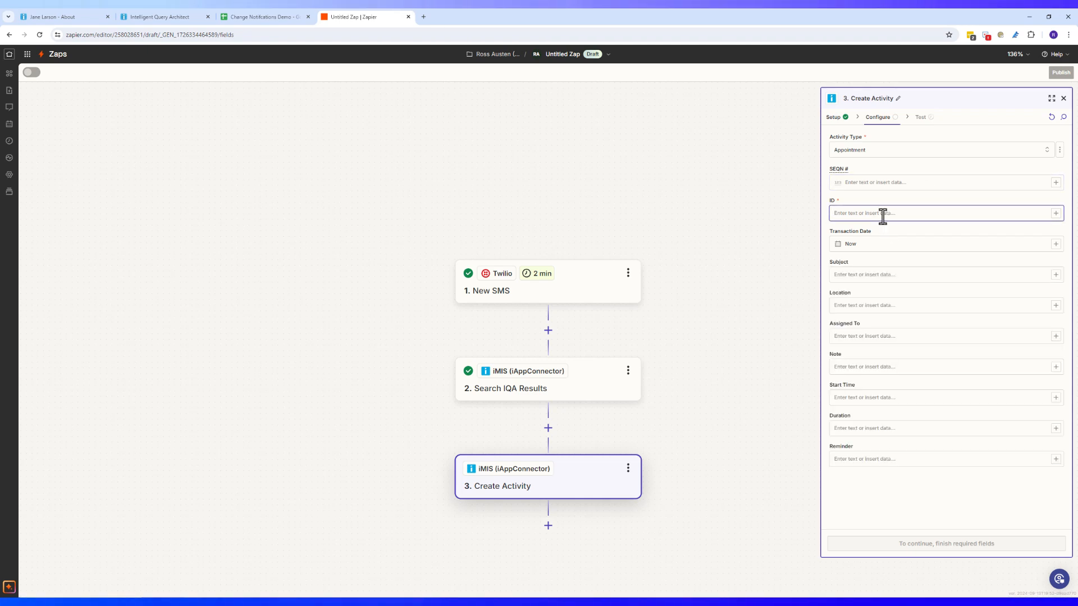
{"action": "left_click", "coordinate": [1057, 214]}
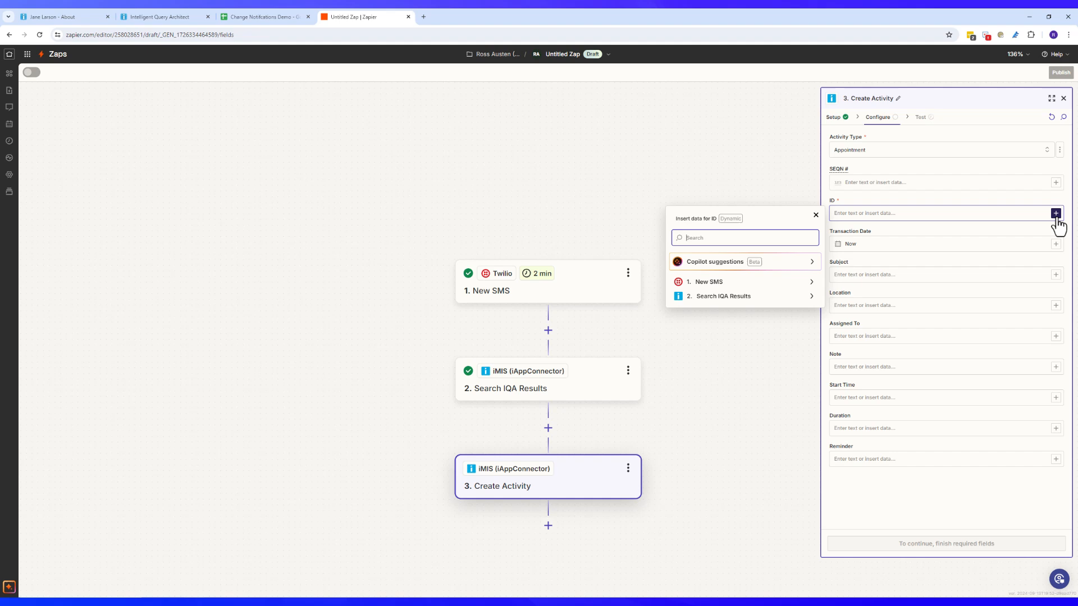
{"action": "left_click", "coordinate": [809, 296]}
{"action": "left_click", "coordinate": [695, 331]}
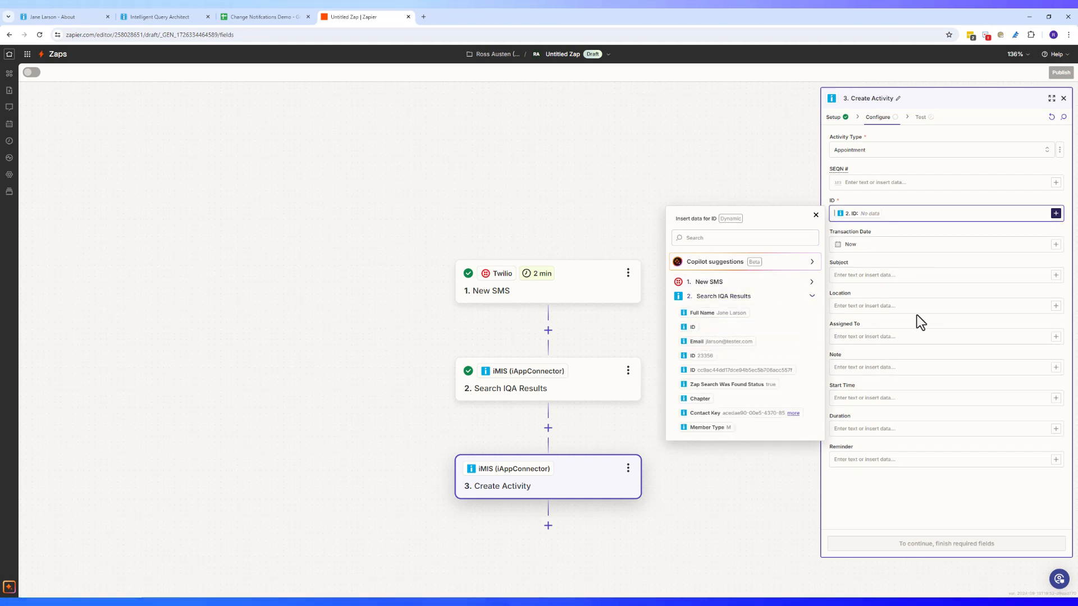
{"action": "left_click", "coordinate": [705, 356]}
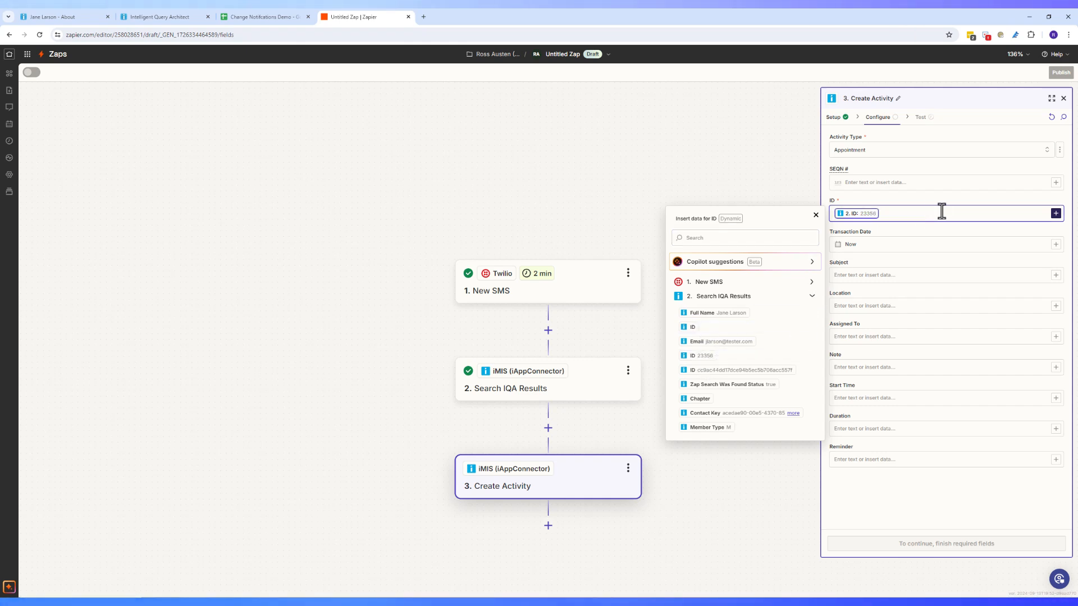
{"action": "left_click", "coordinate": [814, 217]}
{"action": "left_click", "coordinate": [864, 243]}
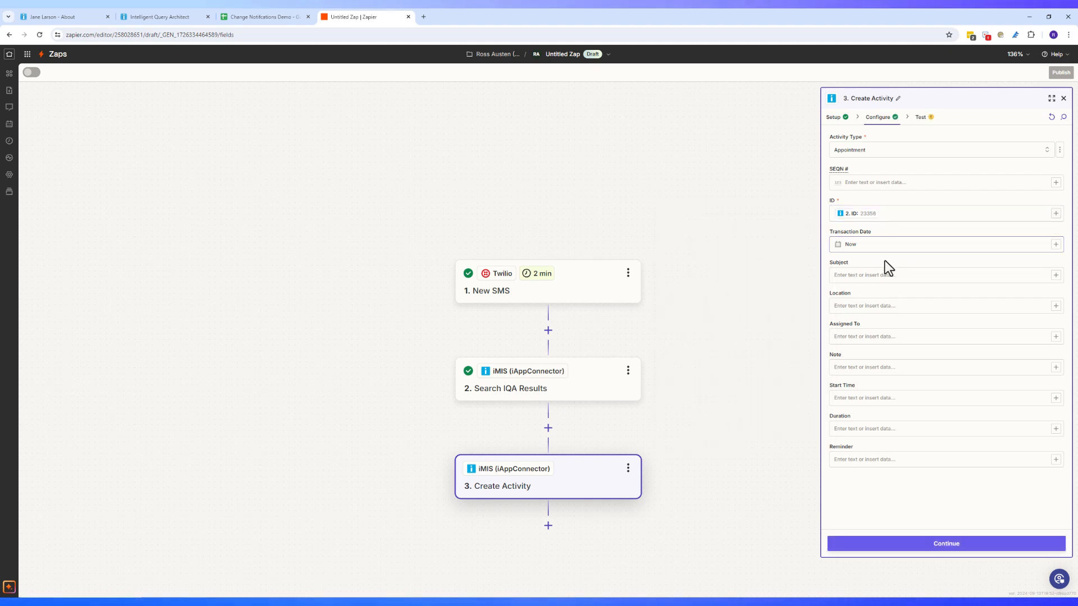
Enter subject 'New member Survey response' and add the IQA member type and full name to the Note
{"action": "left_click", "coordinate": [844, 276]}
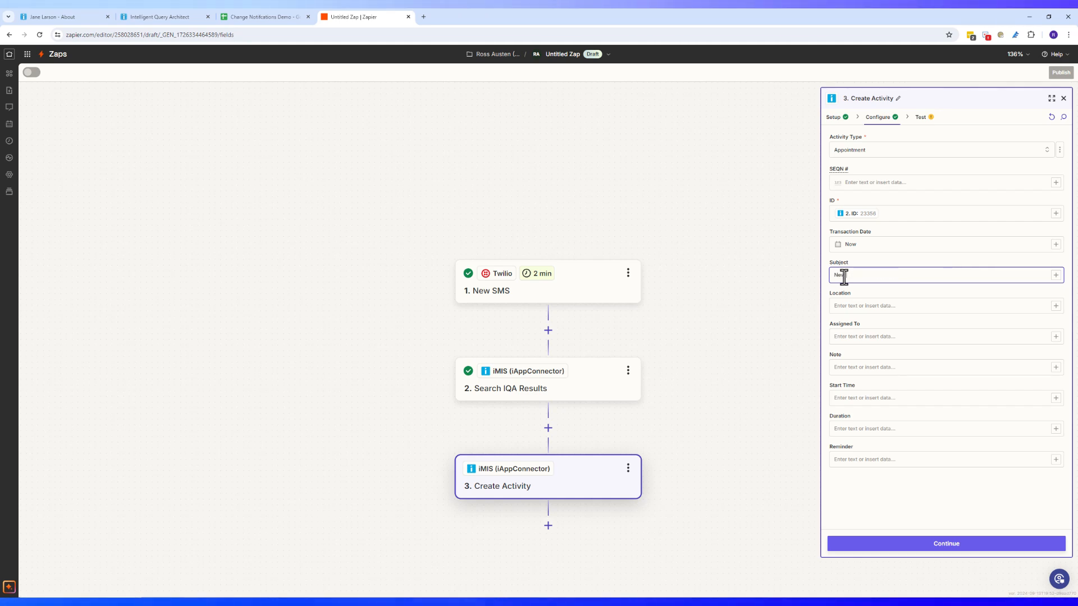
{"action": "type", "text": "New member Survey response"}
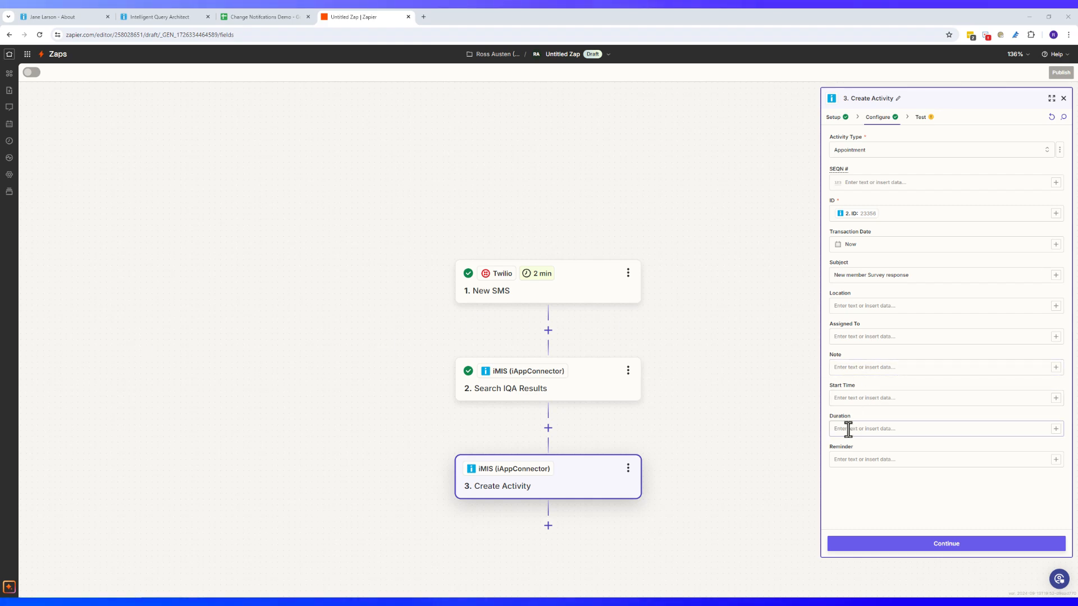
{"action": "left_click", "coordinate": [1056, 368]}
{"action": "left_click", "coordinate": [770, 446]}
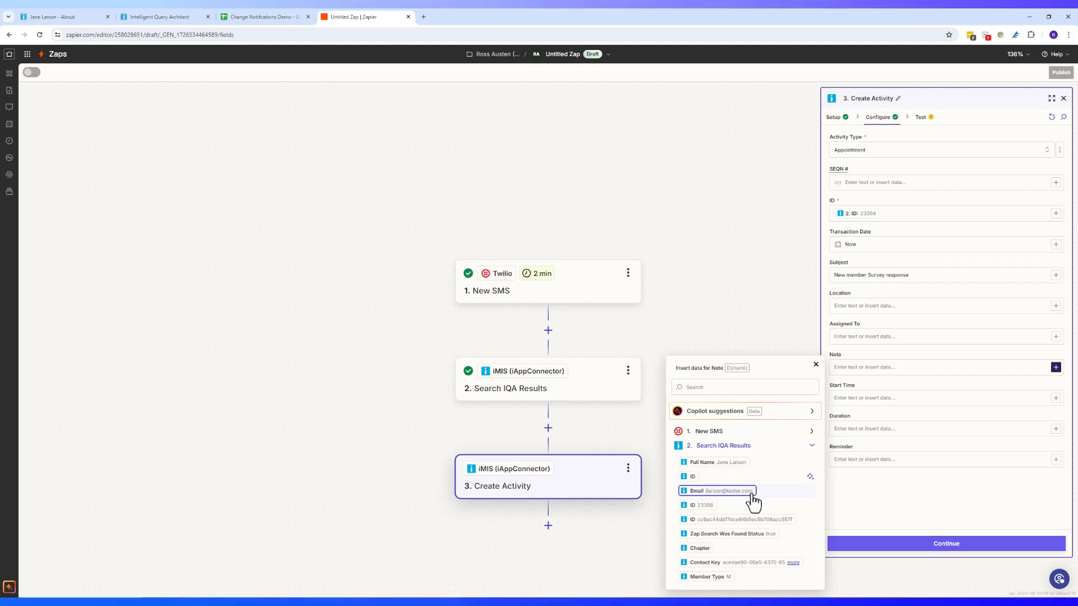
{"action": "left_click", "coordinate": [747, 465]}
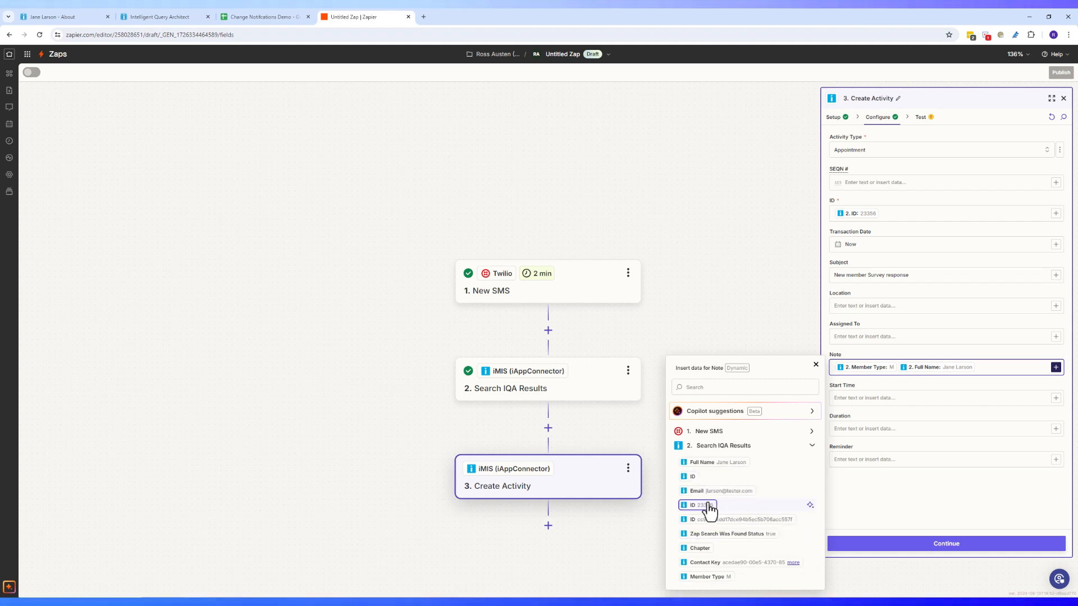
{"action": "left_click", "coordinate": [966, 514]}
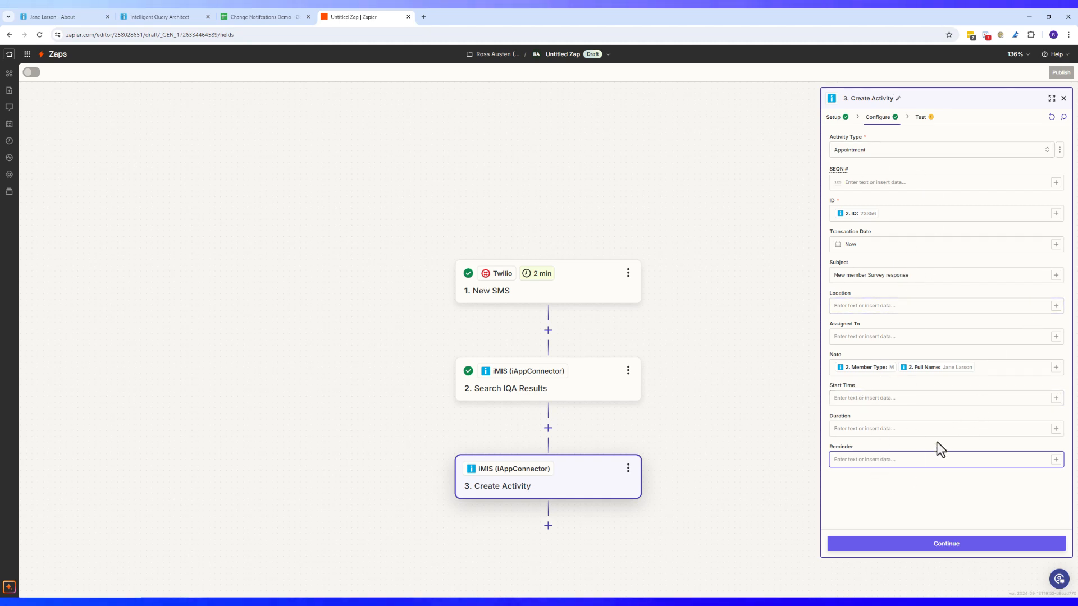
Append the incoming SMS '1. Body' to the Note and continue to testing
{"action": "left_click", "coordinate": [1000, 370]}
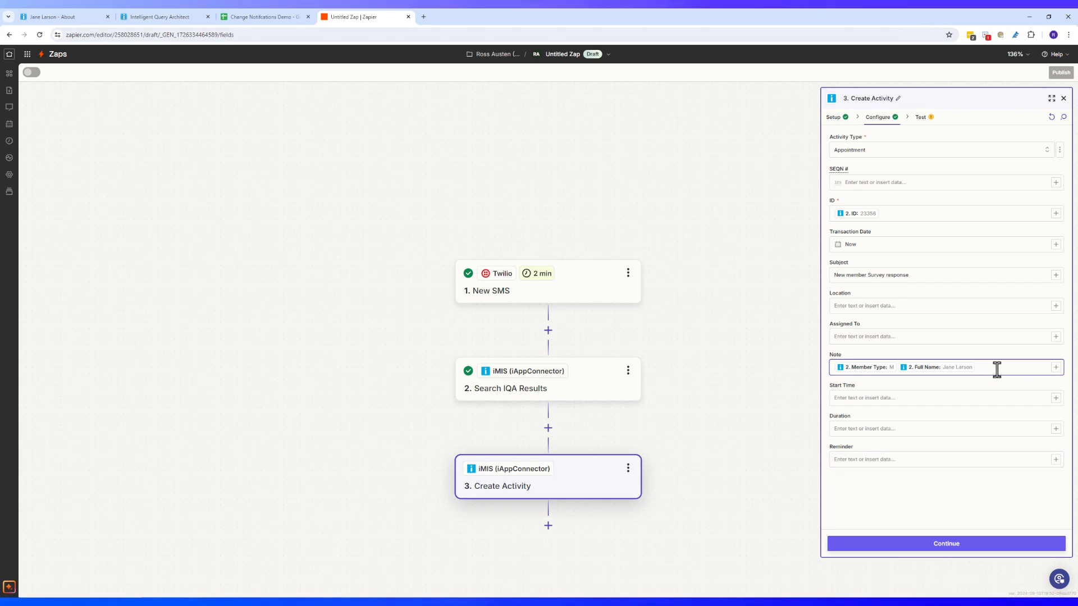
{"action": "left_click", "coordinate": [1056, 368]}
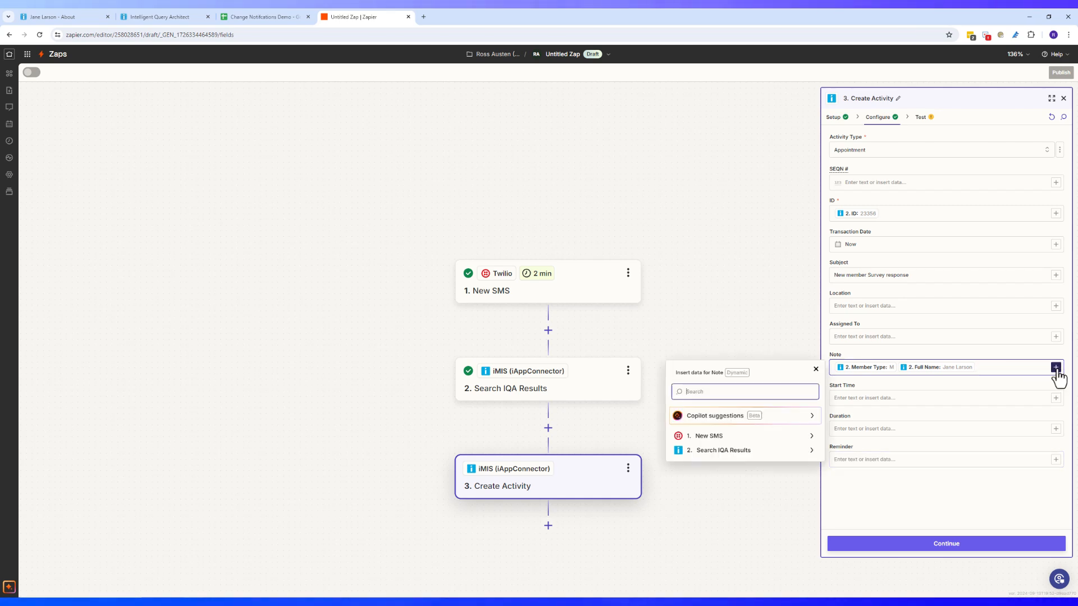
{"action": "left_click", "coordinate": [804, 437]}
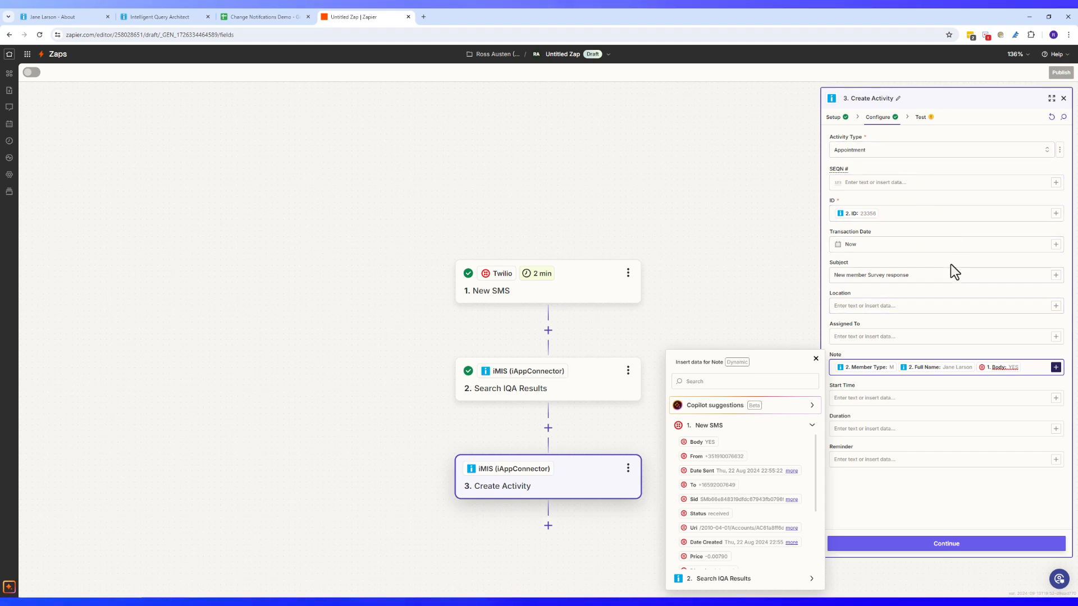
{"action": "left_click", "coordinate": [914, 275]}
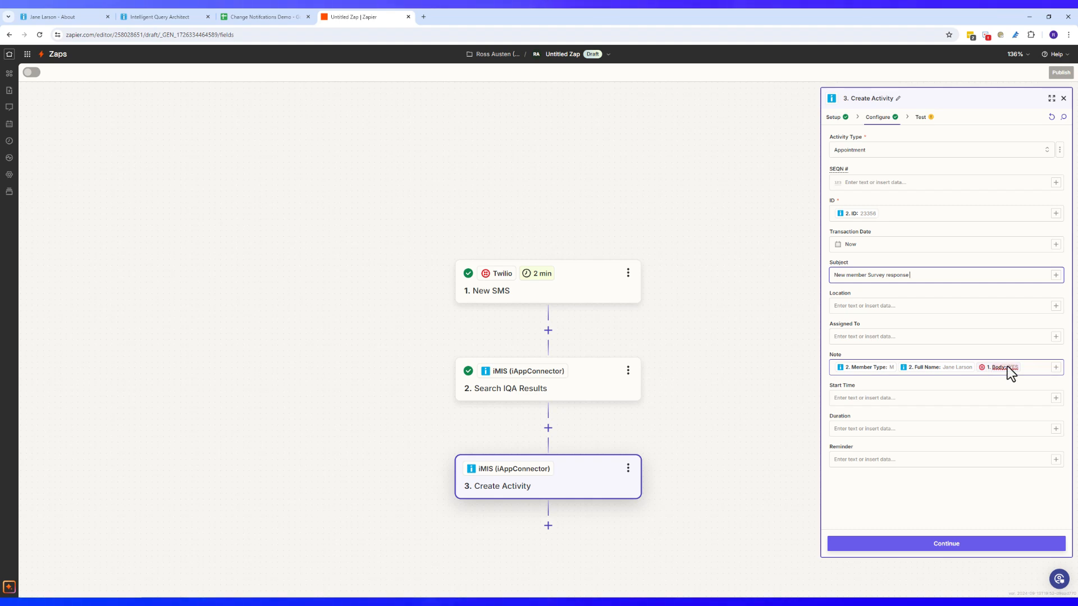
{"action": "left_click", "coordinate": [943, 539]}
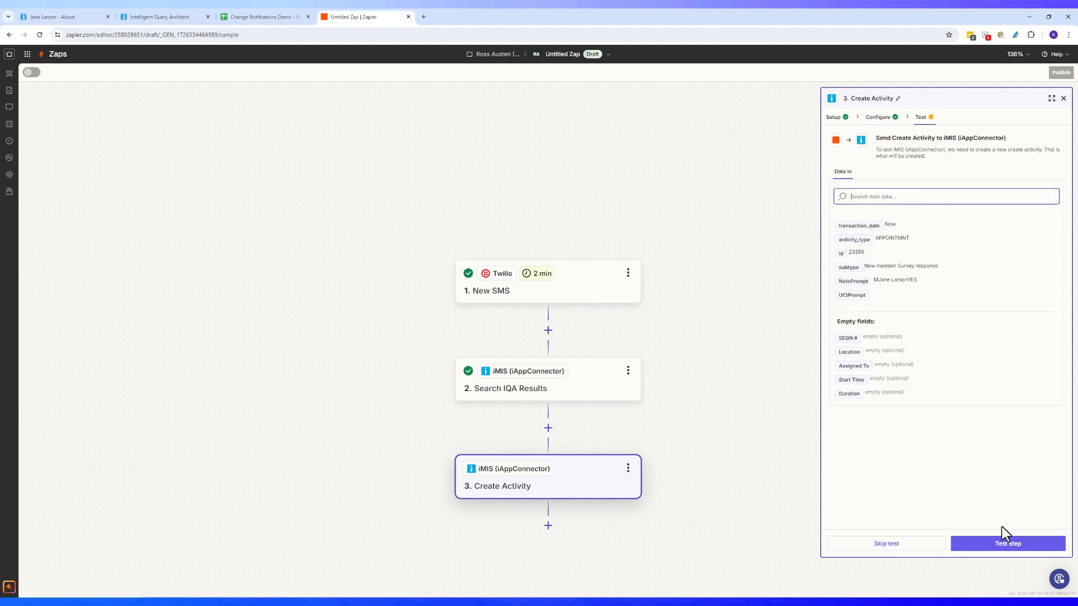
Send a test activity to iMIS and publish the three-step SMS-reply zap
{"action": "left_click", "coordinate": [1019, 549]}
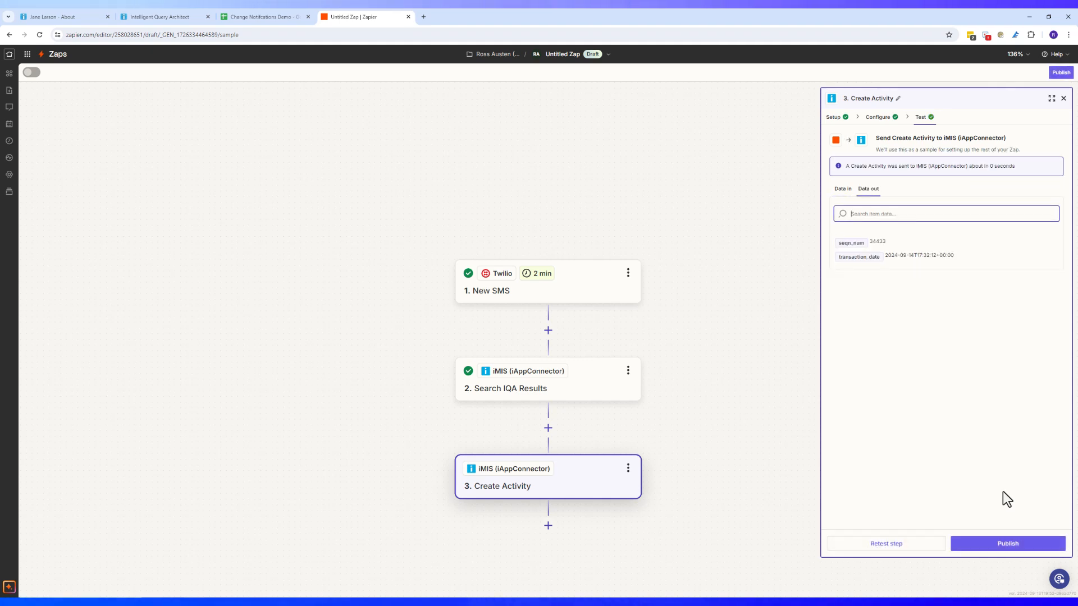
{"action": "left_click", "coordinate": [1008, 547]}
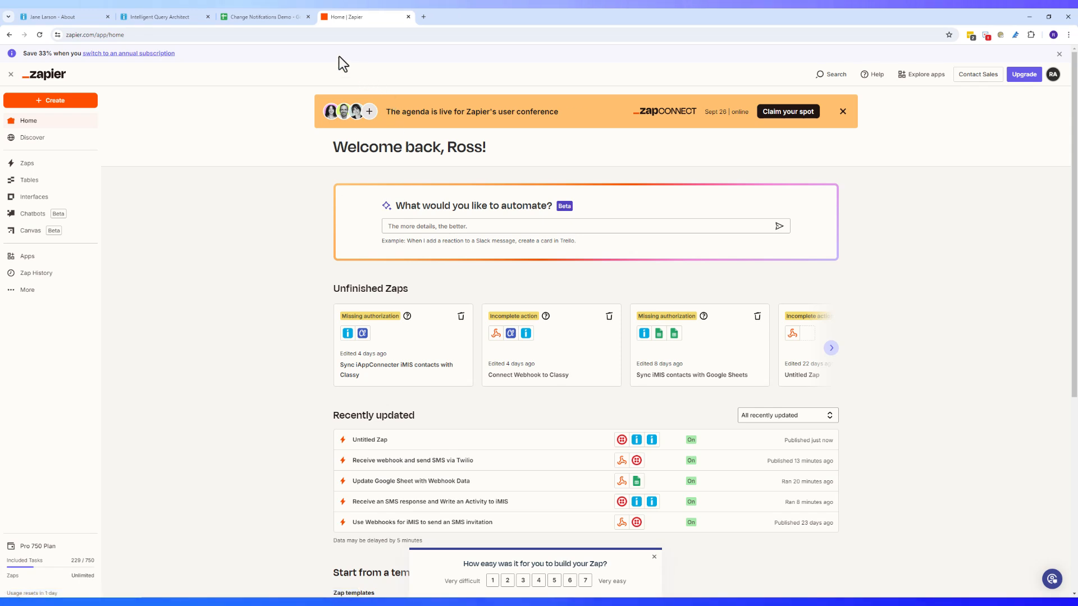
Switch to the iMIS tab and open ChangeNexus > Configuration
{"action": "left_click", "coordinate": [93, 18]}
{"action": "left_click", "coordinate": [64, 120]}
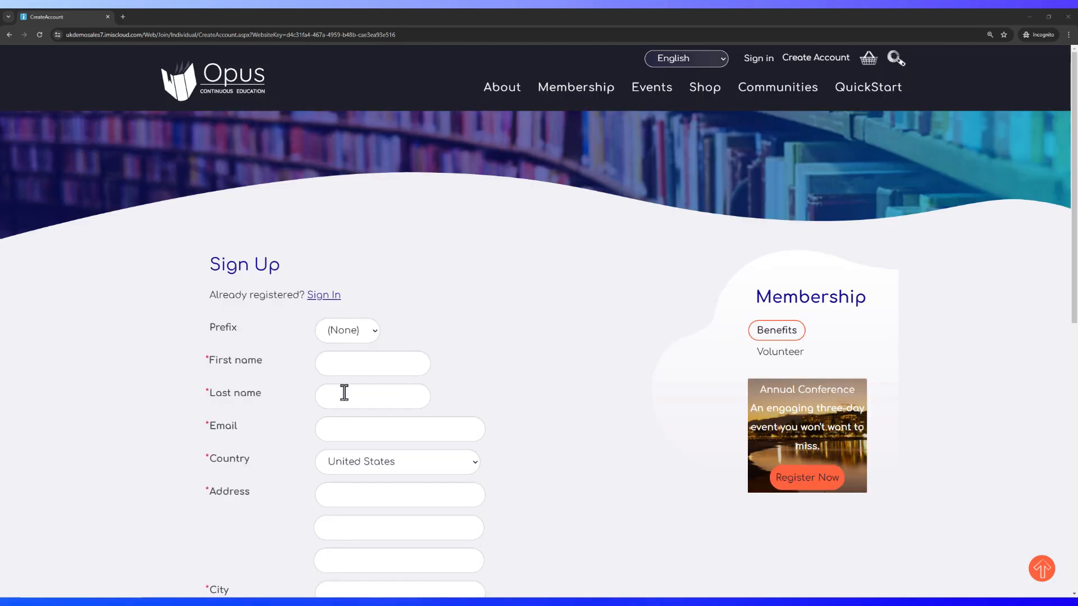
Enter the new member's name and e-mail address, and choose Australia as country
{"action": "left_click", "coordinate": [403, 364]}
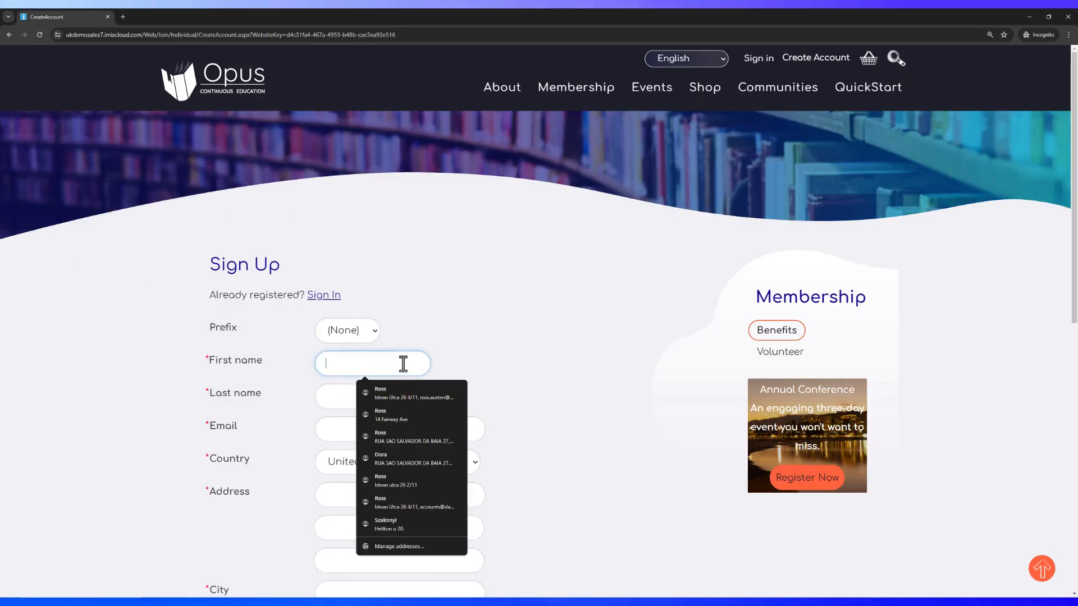
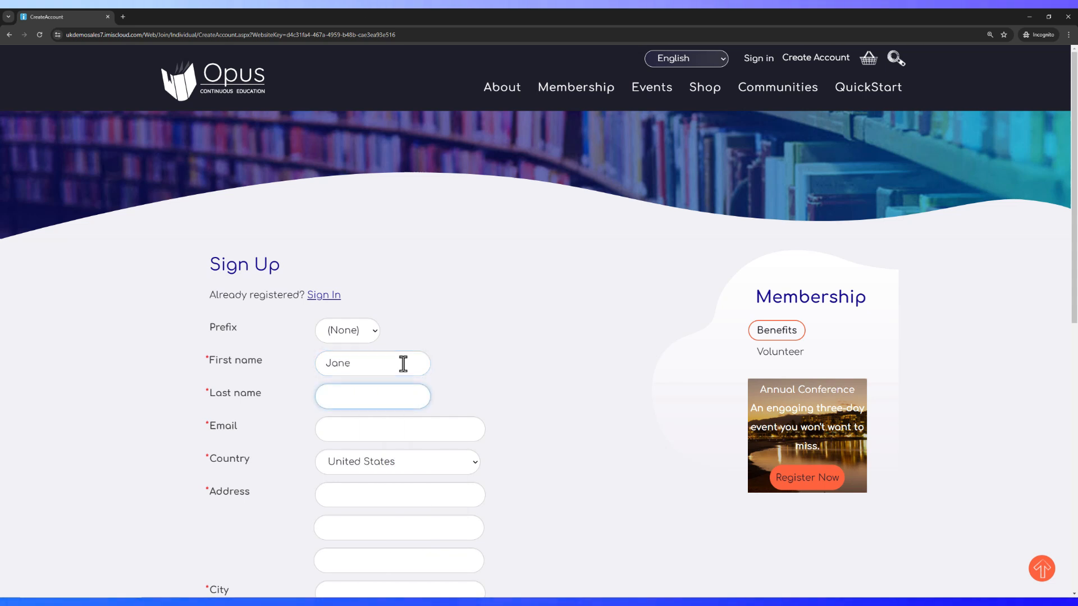
{"action": "key", "text": "Tab"}
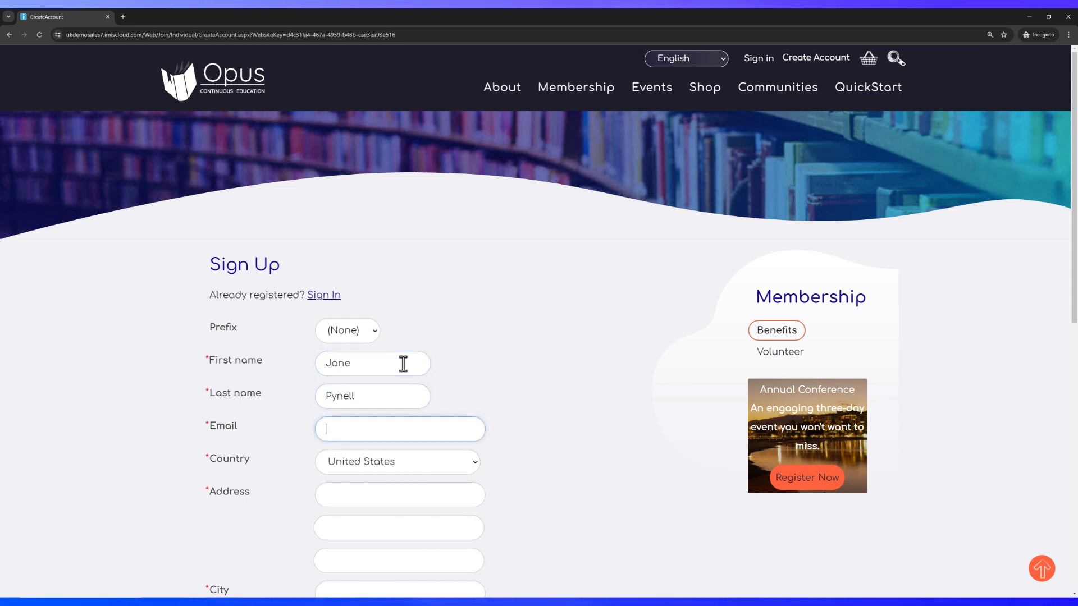
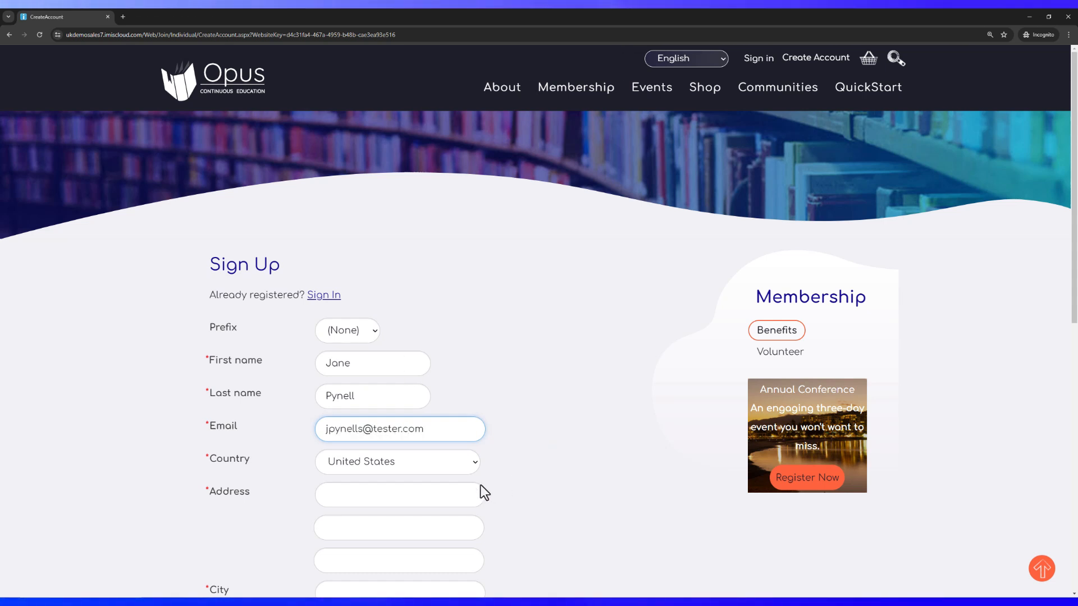
{"action": "left_click", "coordinate": [430, 464]}
{"action": "type", "text": "aus"}
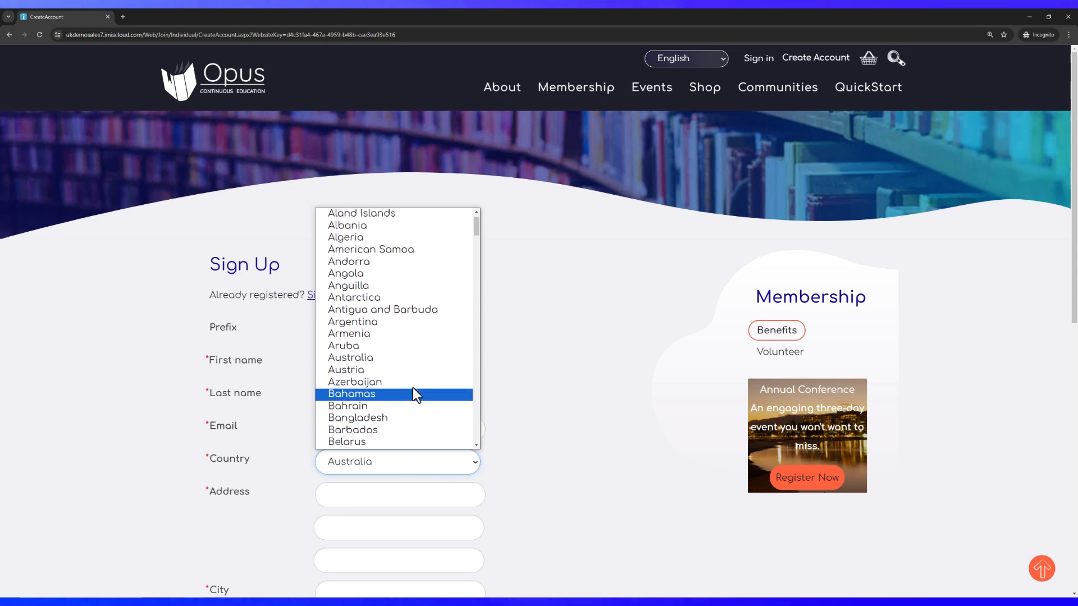
{"action": "left_click", "coordinate": [403, 362]}
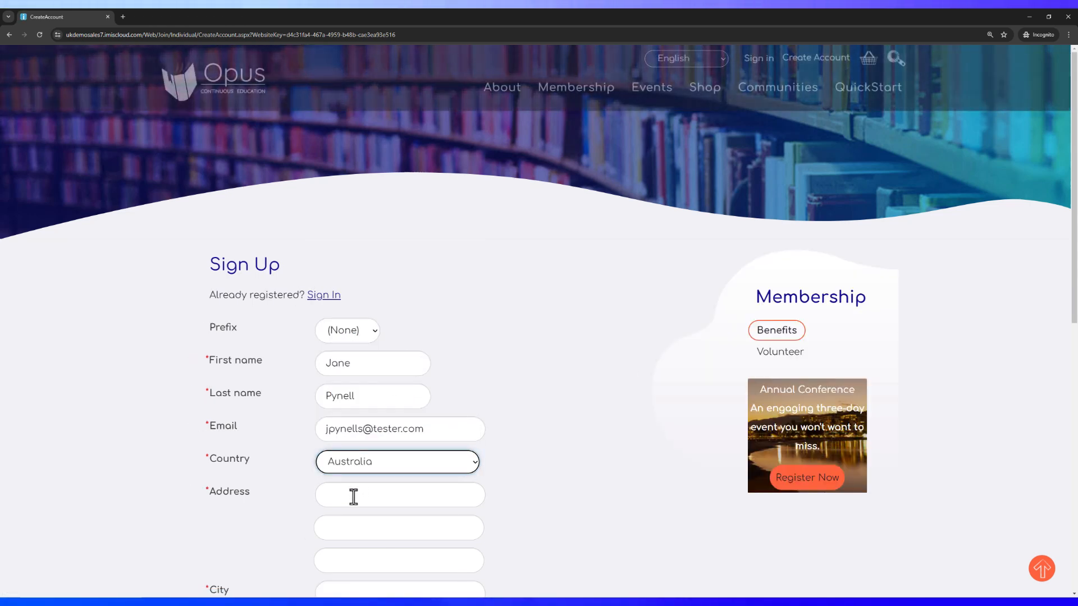
Fill in the new member's street address and city
{"action": "left_click", "coordinate": [354, 497]}
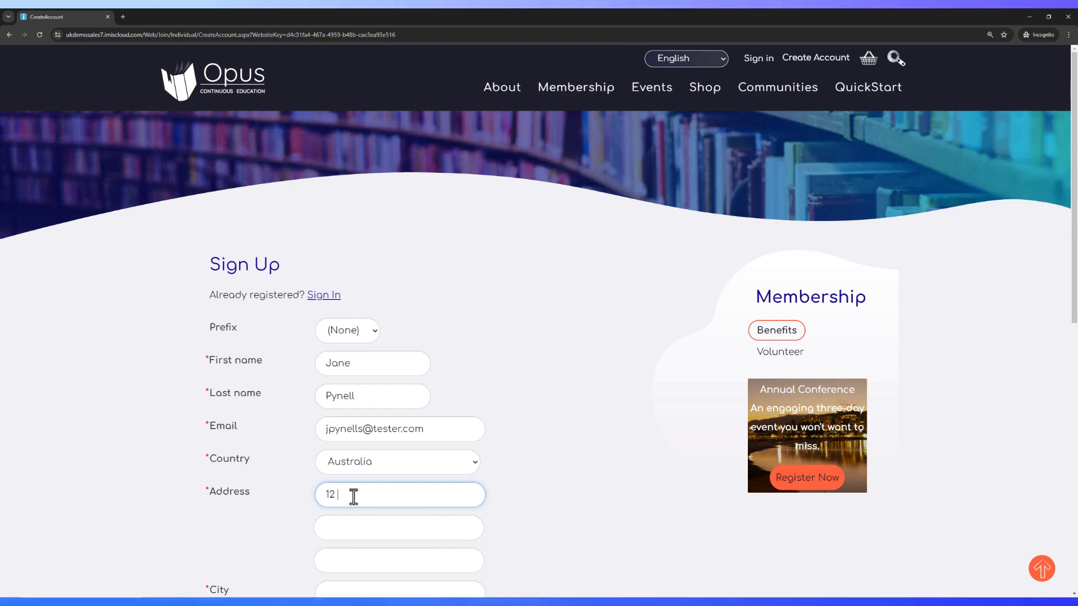
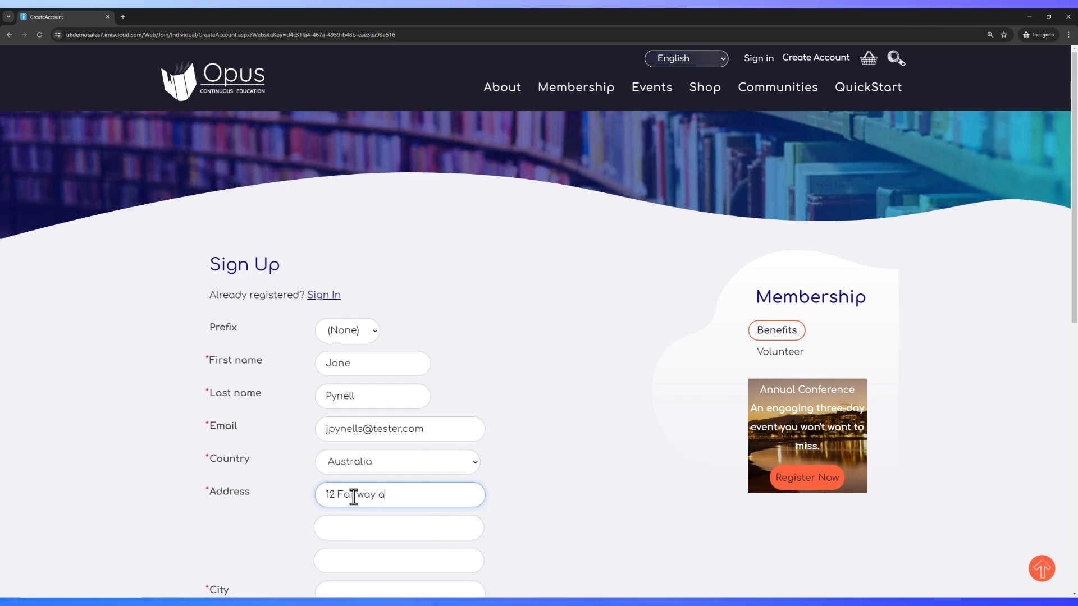
{"action": "key", "text": "Tab"}
{"action": "key", "text": "Tab"}
{"action": "key", "text": "Tab"}
{"action": "type", "text": "Hop"}
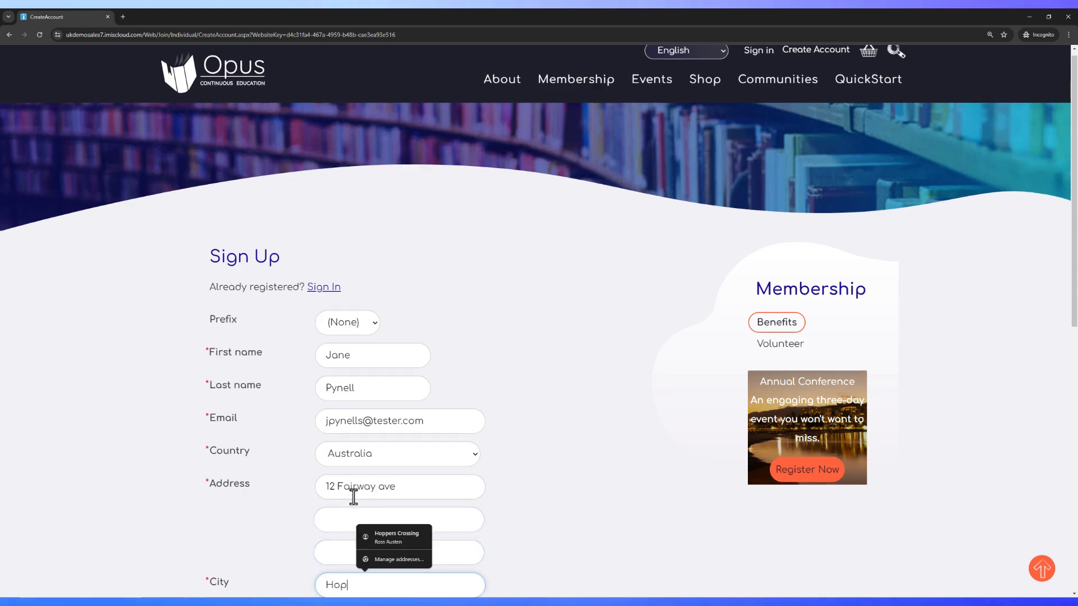
{"action": "type", "text": "pers Cr"}
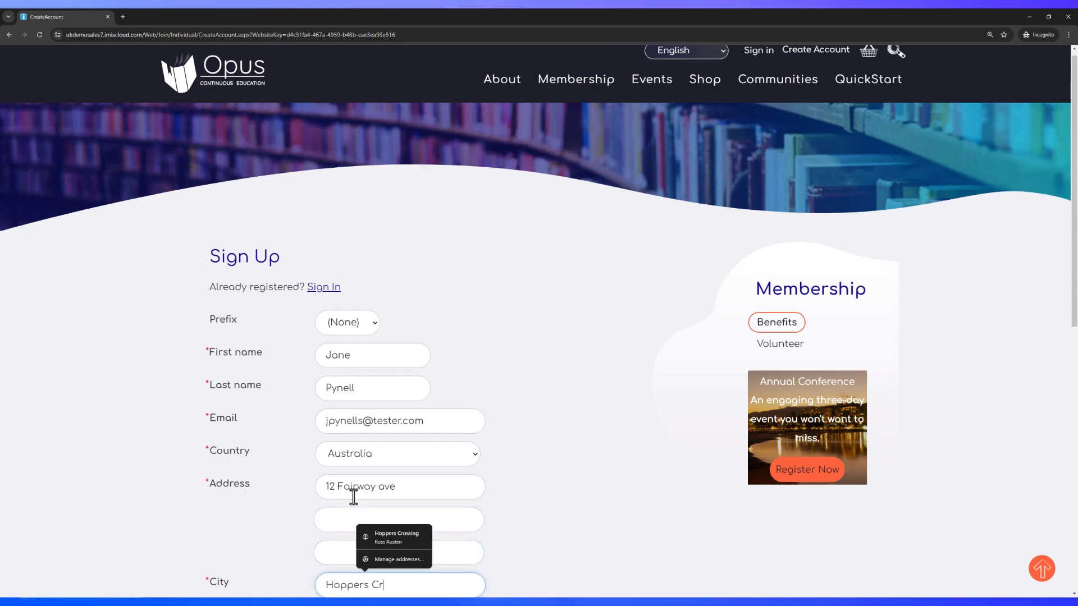
{"action": "type", "text": "ossing"}
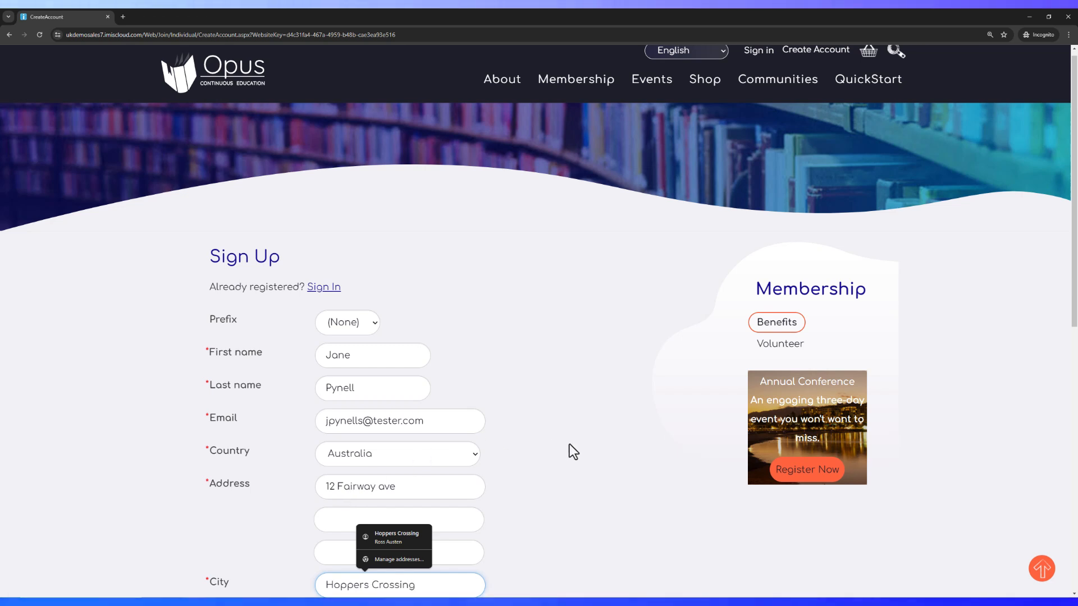
{"action": "scroll", "coordinate": [570, 444], "scroll_direction": "down", "scroll_amount": 3}
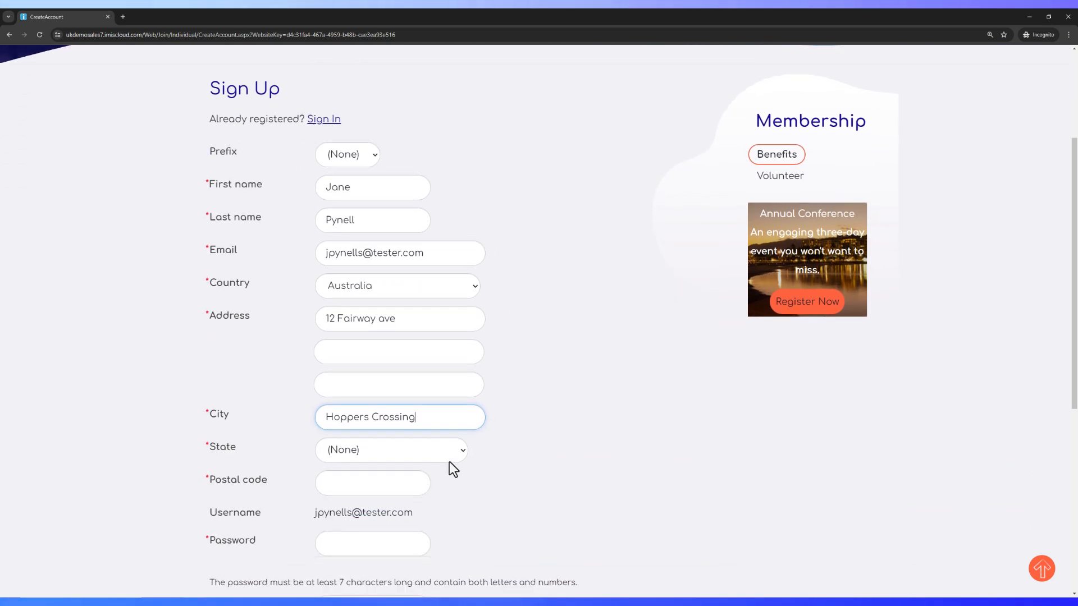
Choose Victoria as state, then enter the postal code and the account password
{"action": "left_click", "coordinate": [373, 452]}
{"action": "left_click", "coordinate": [363, 551]}
{"action": "left_click", "coordinate": [345, 484]}
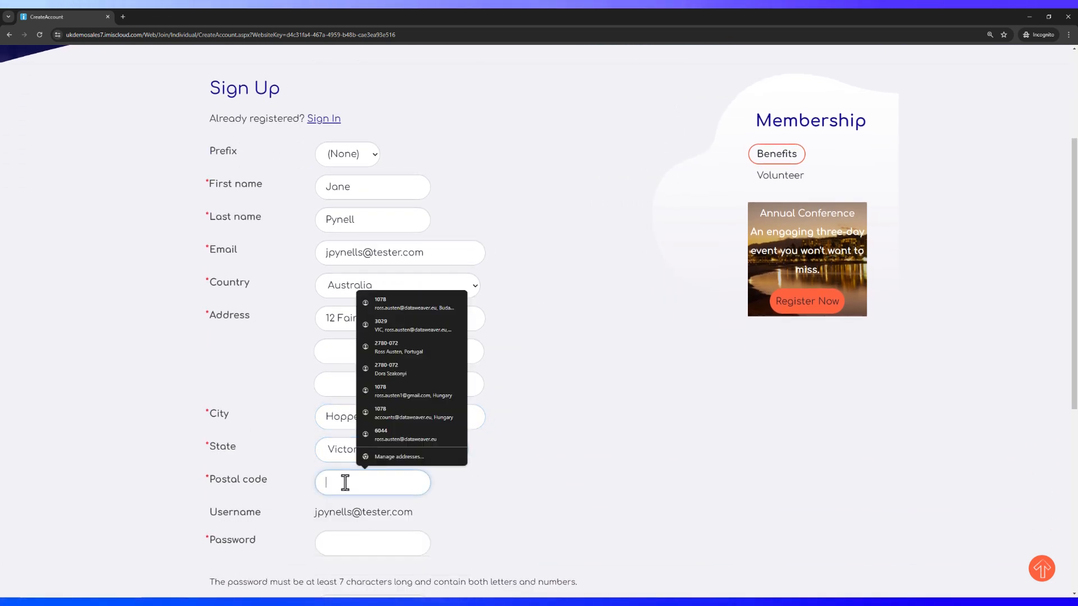
{"action": "type", "text": "3029"}
{"action": "key", "text": "Tab"}
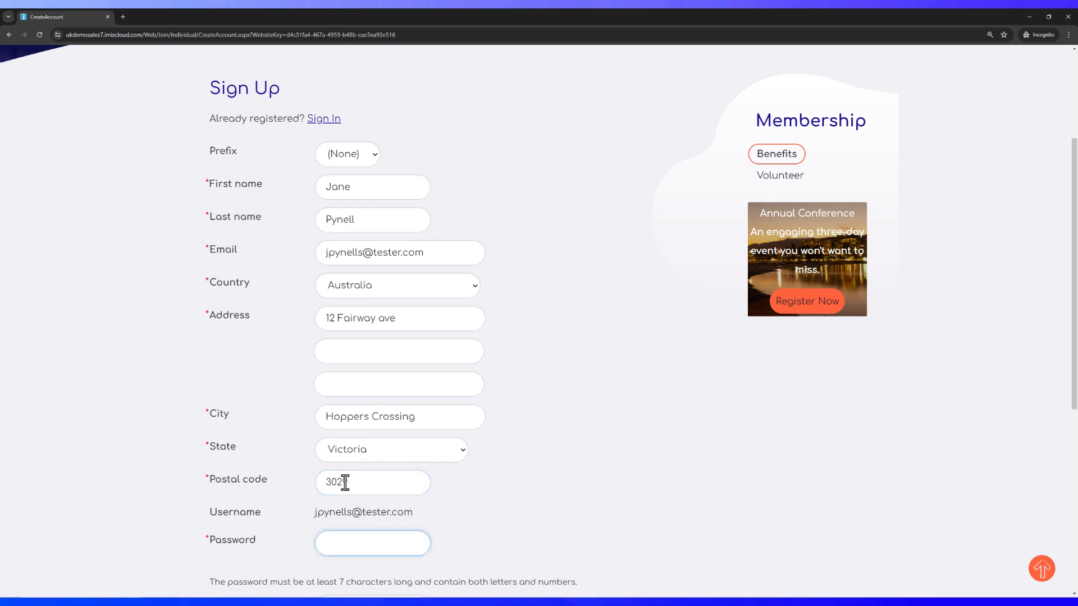
{"action": "type", "text": "Te12"}
{"action": "key", "text": "Tab"}
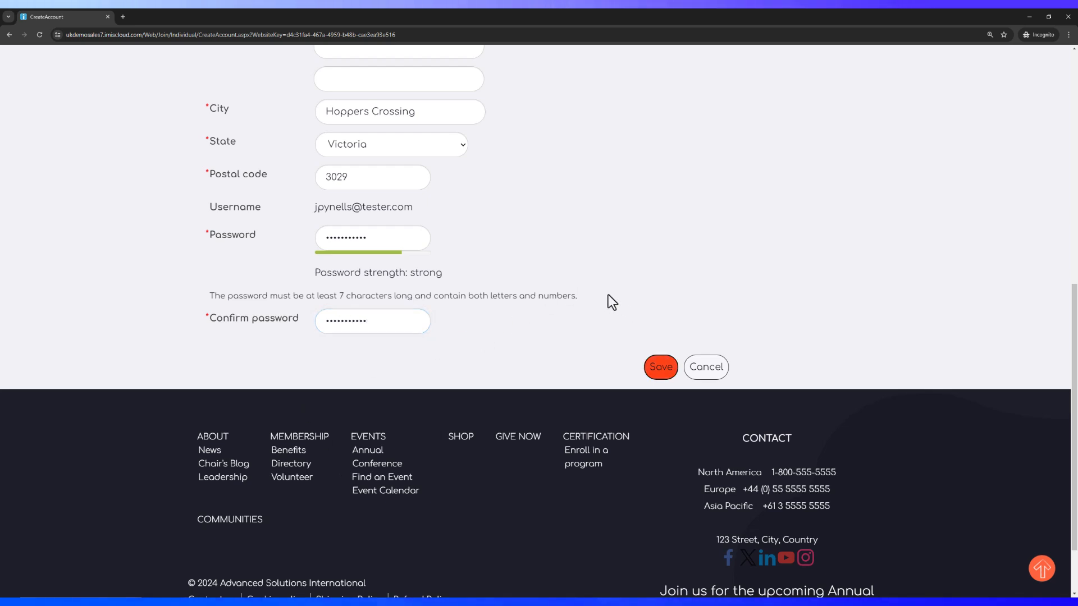
{"action": "scroll", "coordinate": [609, 295], "scroll_direction": "up", "scroll_amount": 2}
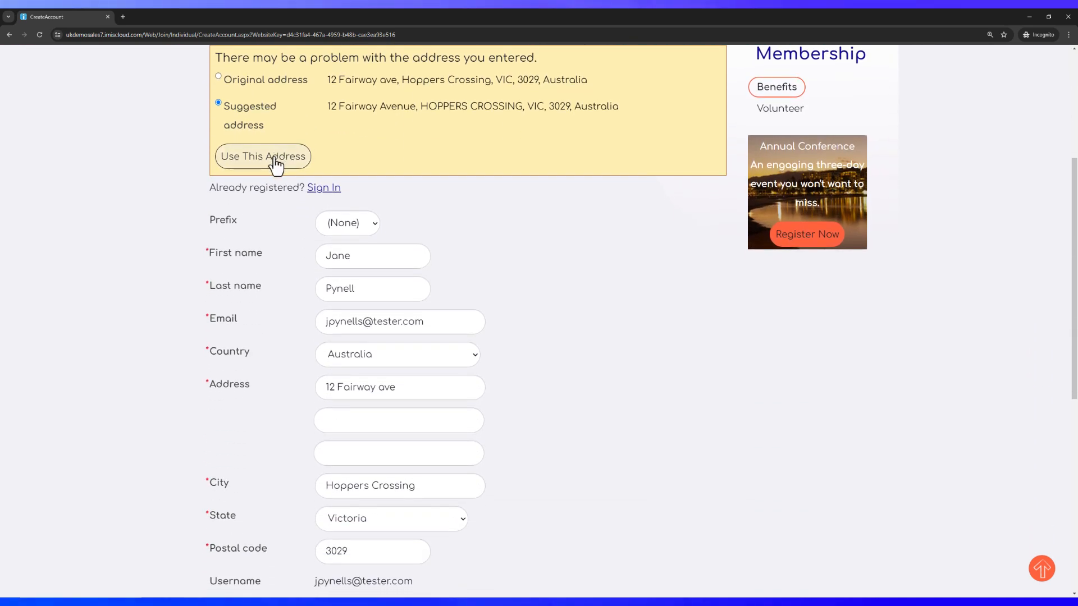
Accept the suggested Hoppers Crossing address, re-enter the password in both fields, and save the account
{"action": "left_click", "coordinate": [276, 162]}
{"action": "left_click", "coordinate": [356, 477]}
{"action": "type", "text": "Pas"}
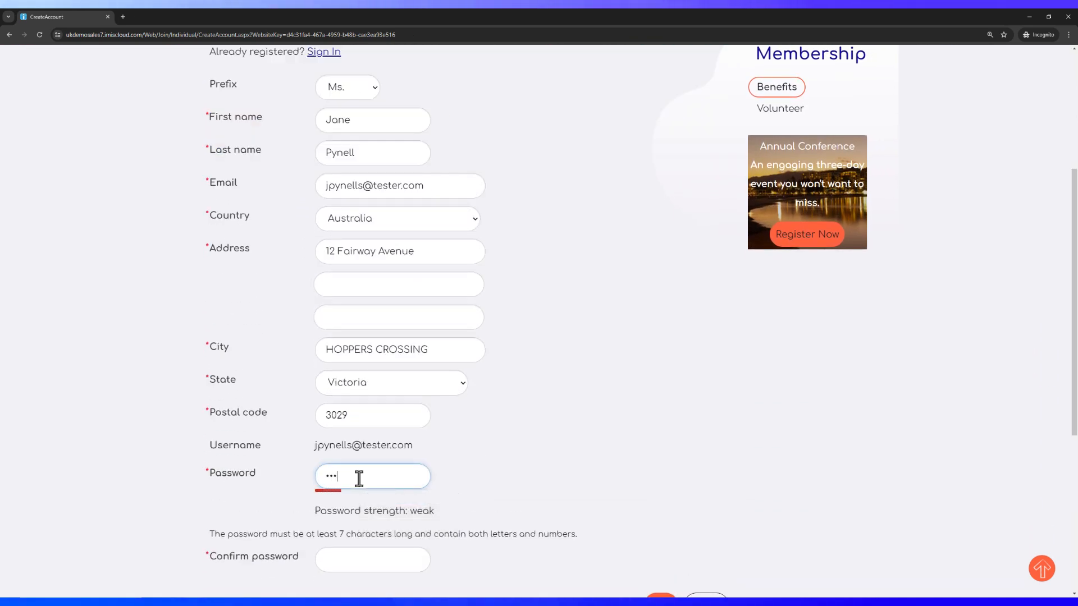
{"action": "type", "text": "sword1!"}
{"action": "key", "text": "Tab"}
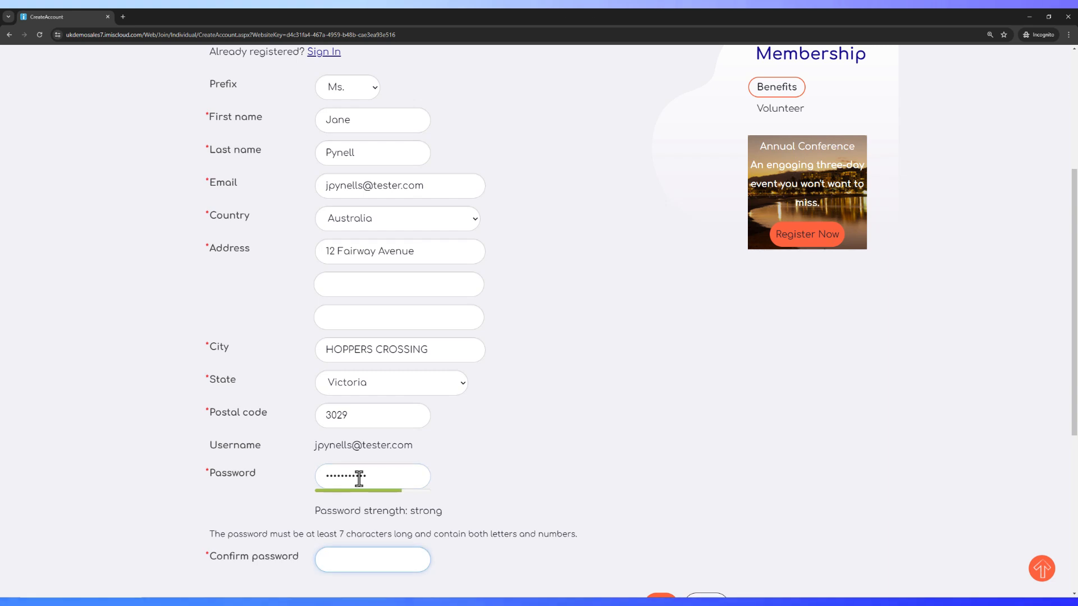
{"action": "type", "text": "Passwor"}
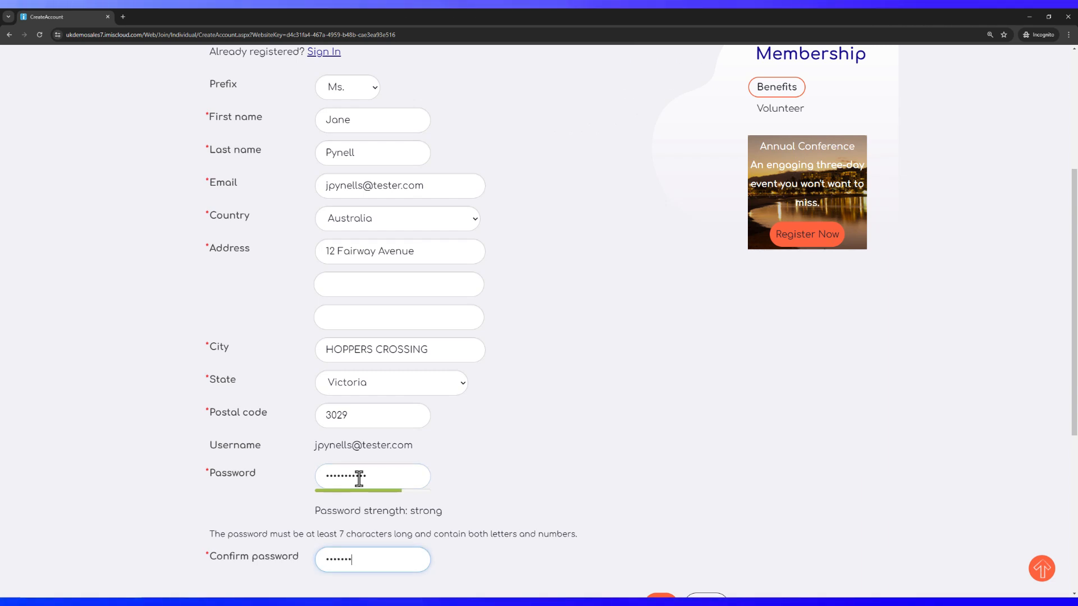
{"action": "key", "text": "BackSpace"}
{"action": "key", "text": "BackSpace"}
{"action": "key", "text": "BackSpace"}
{"action": "key", "text": "BackSpace"}
{"action": "key", "text": "BackSpace"}
{"action": "key", "text": "BackSpace"}
{"action": "key", "text": "BackSpace"}
{"action": "type", "text": "Pa"}
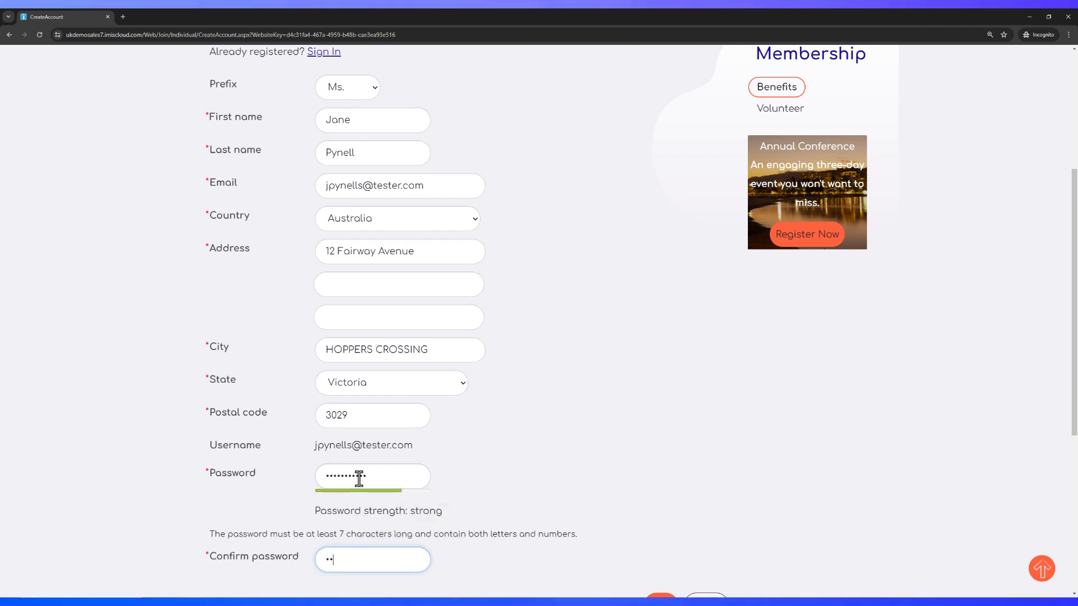
{"action": "type", "text": "ssw"}
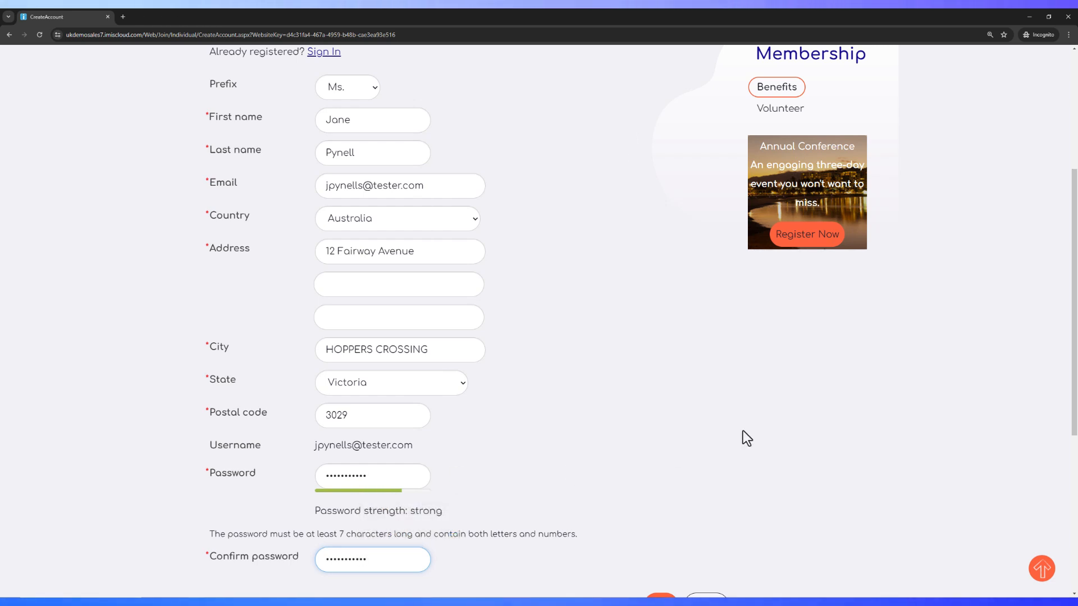
{"action": "scroll", "coordinate": [743, 430], "scroll_direction": "down", "scroll_amount": 2}
{"action": "left_click", "coordinate": [661, 480]}
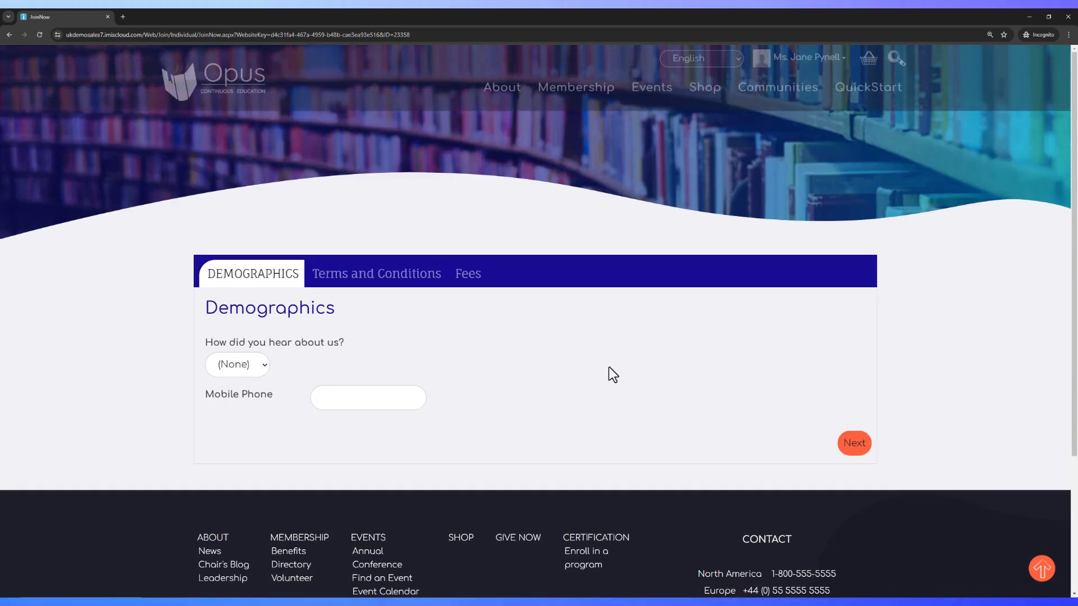
Continue past the Demographics step and agree to the membership terms and conditions
{"action": "left_click", "coordinate": [358, 399]}
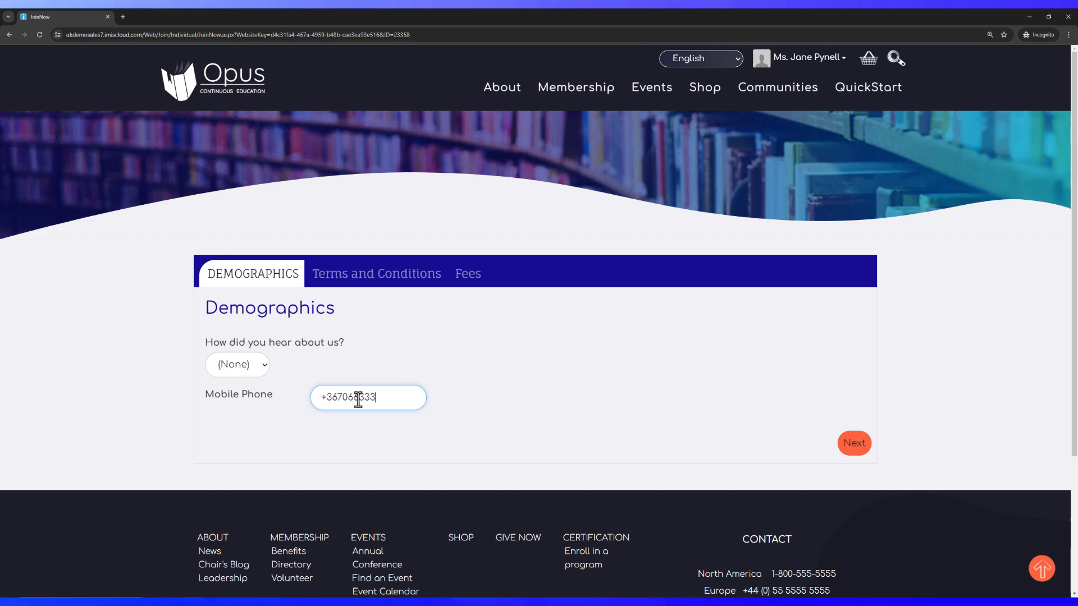
{"action": "left_click", "coordinate": [848, 443]}
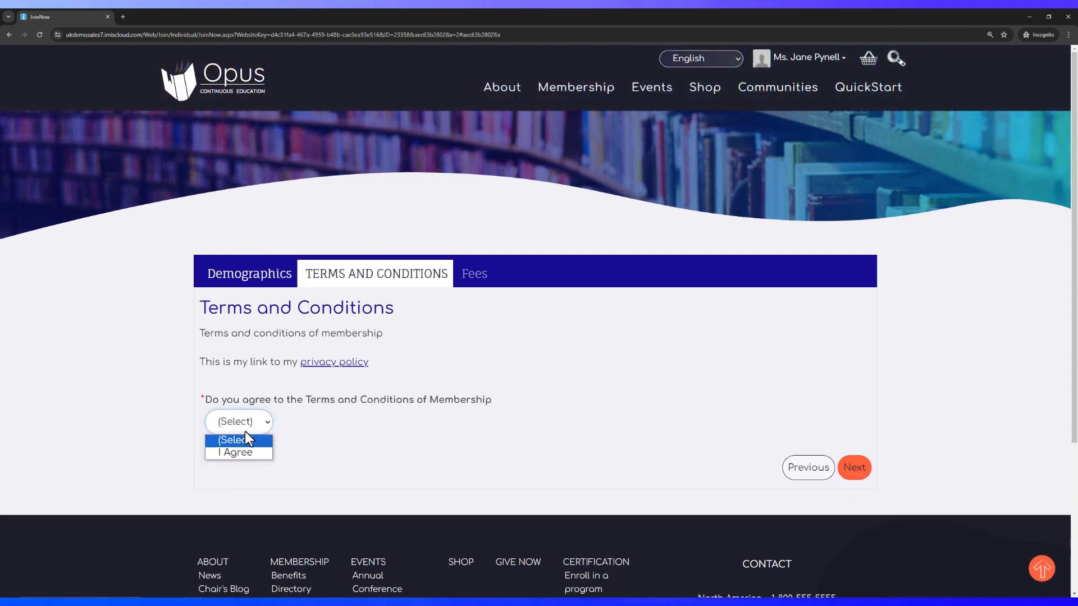
{"action": "left_click", "coordinate": [244, 451]}
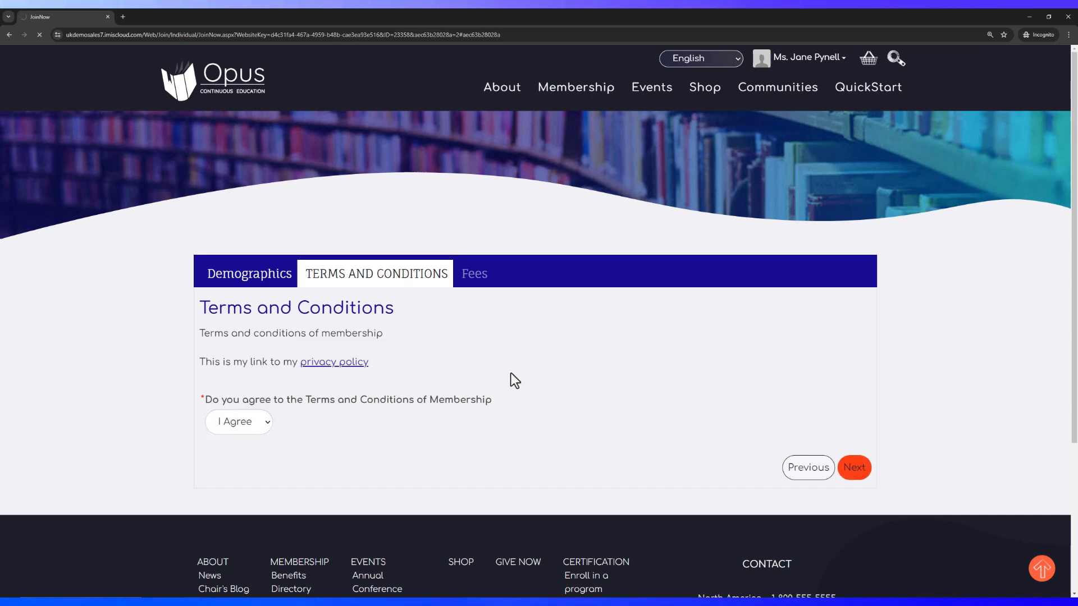
Add the 220.00 membership fees to the shopping cart
{"action": "scroll", "coordinate": [618, 385], "scroll_direction": "down", "scroll_amount": 4}
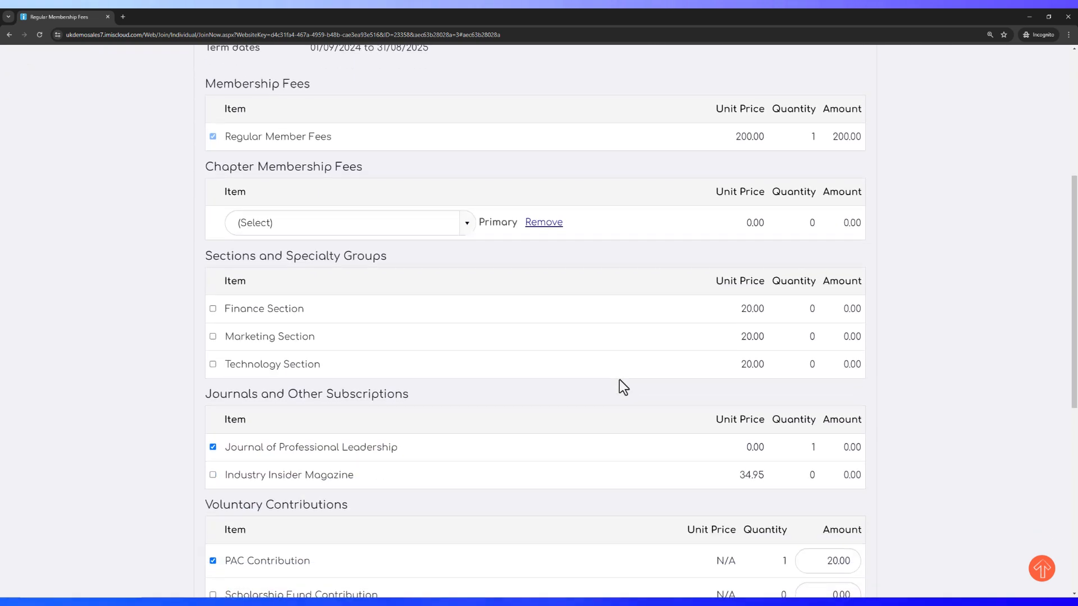
{"action": "scroll", "coordinate": [619, 380], "scroll_direction": "down", "scroll_amount": 4}
{"action": "left_click", "coordinate": [838, 449]}
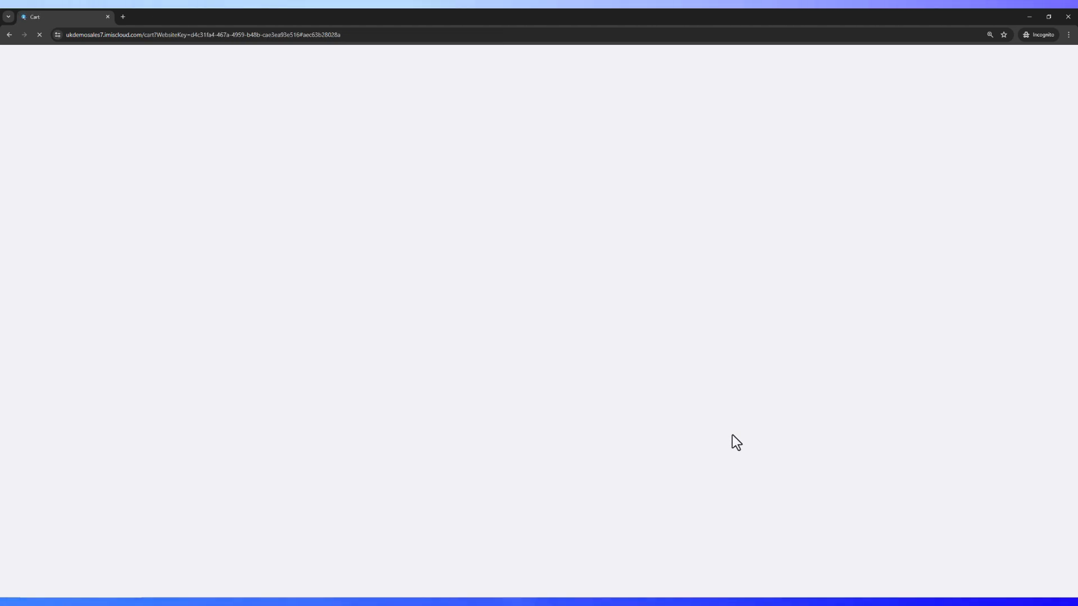
Submit the 220.00 Regular Membership order as Pay Later with a purchase order number
{"action": "scroll", "coordinate": [728, 437], "scroll_direction": "down", "scroll_amount": 9}
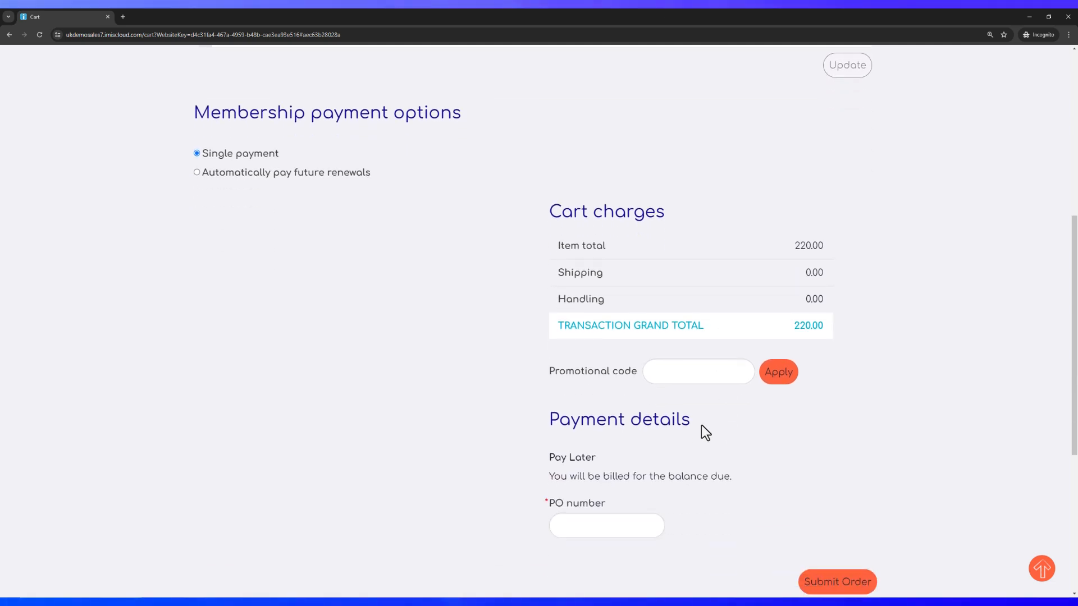
{"action": "left_click", "coordinate": [591, 400]}
{"action": "type", "text": "435345"}
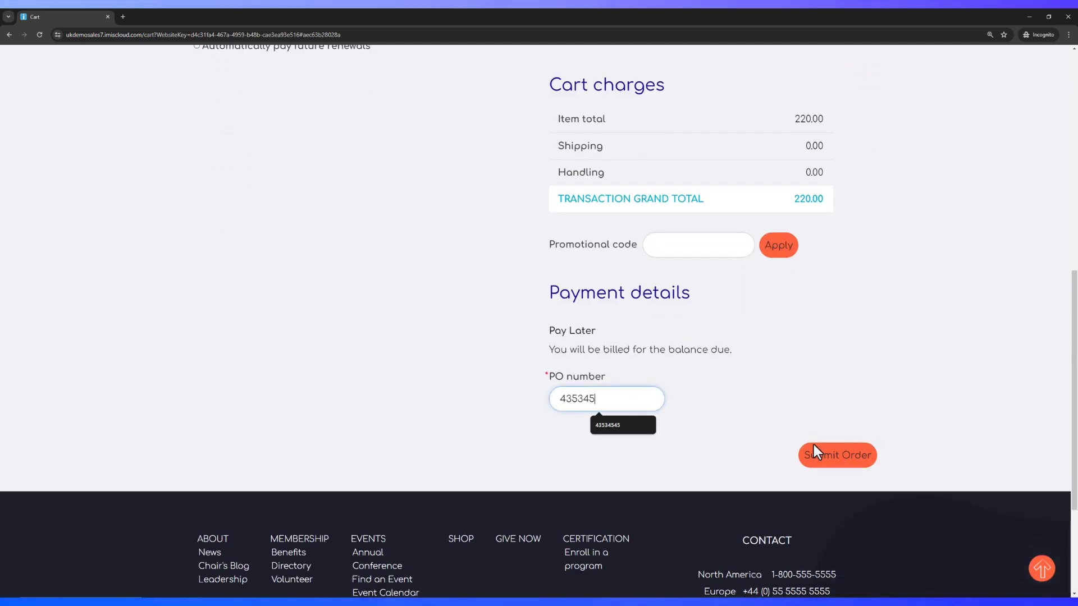
{"action": "left_click", "coordinate": [845, 464]}
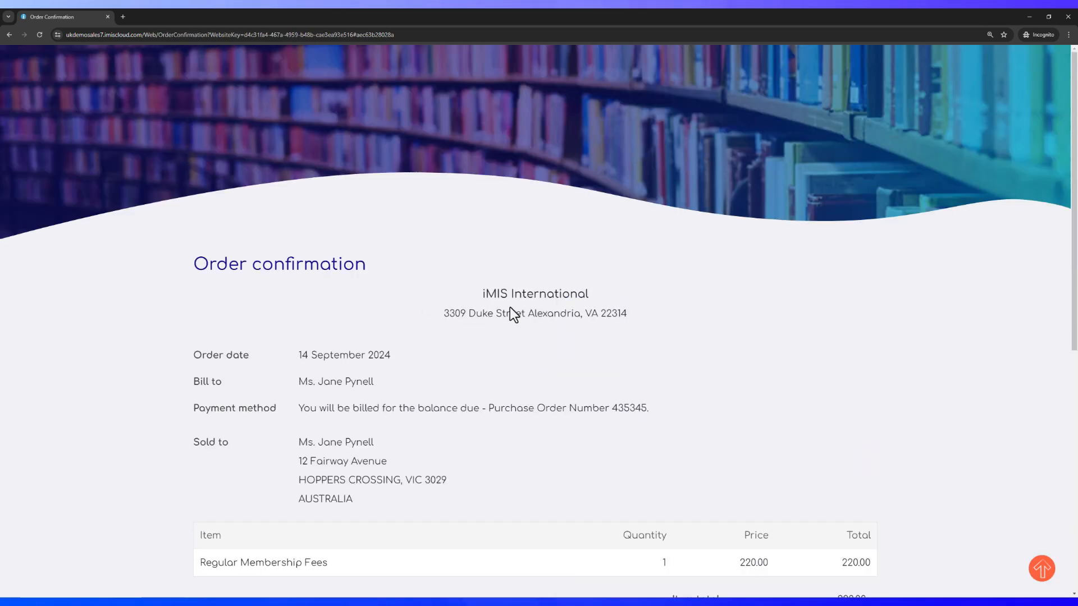
{"action": "scroll", "coordinate": [390, 345], "scroll_direction": "down", "scroll_amount": 2}
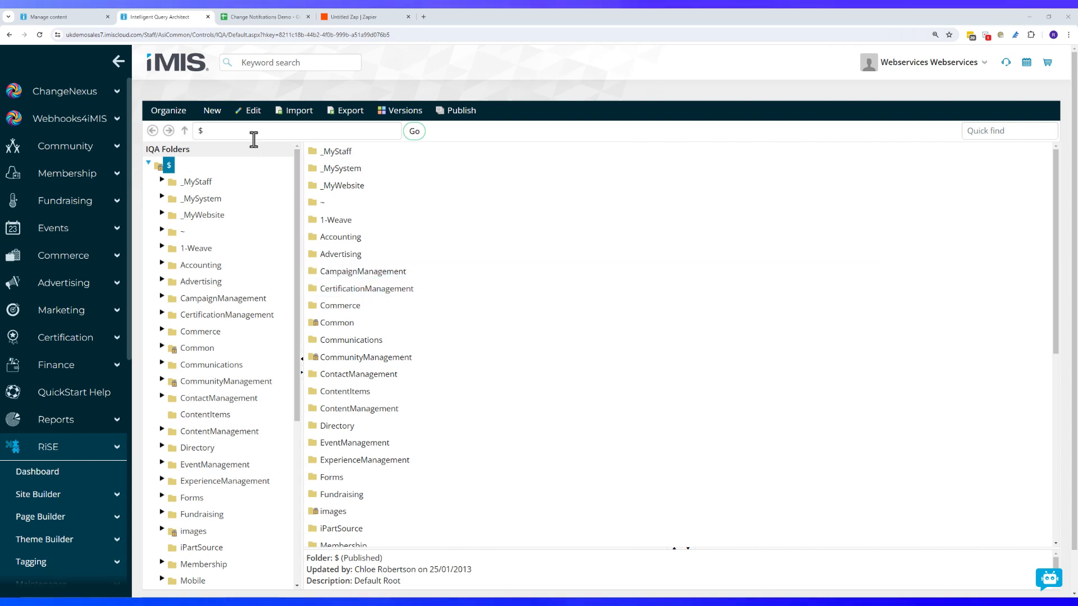
Start a new query named 'Test Activity'
{"action": "left_click", "coordinate": [213, 111]}
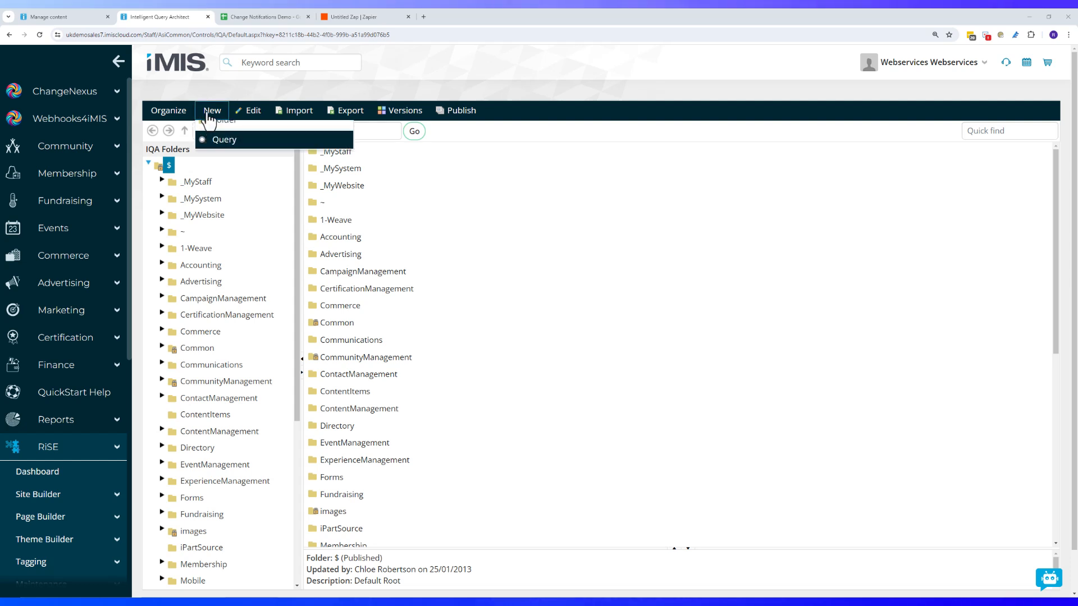
{"action": "left_click", "coordinate": [216, 150]}
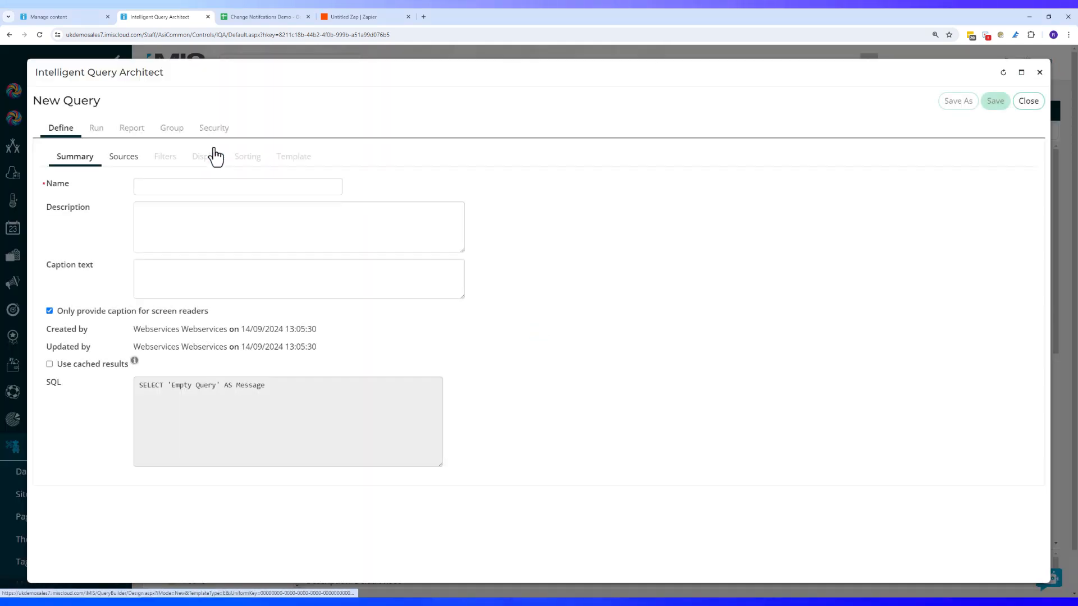
{"action": "left_click", "coordinate": [165, 184]}
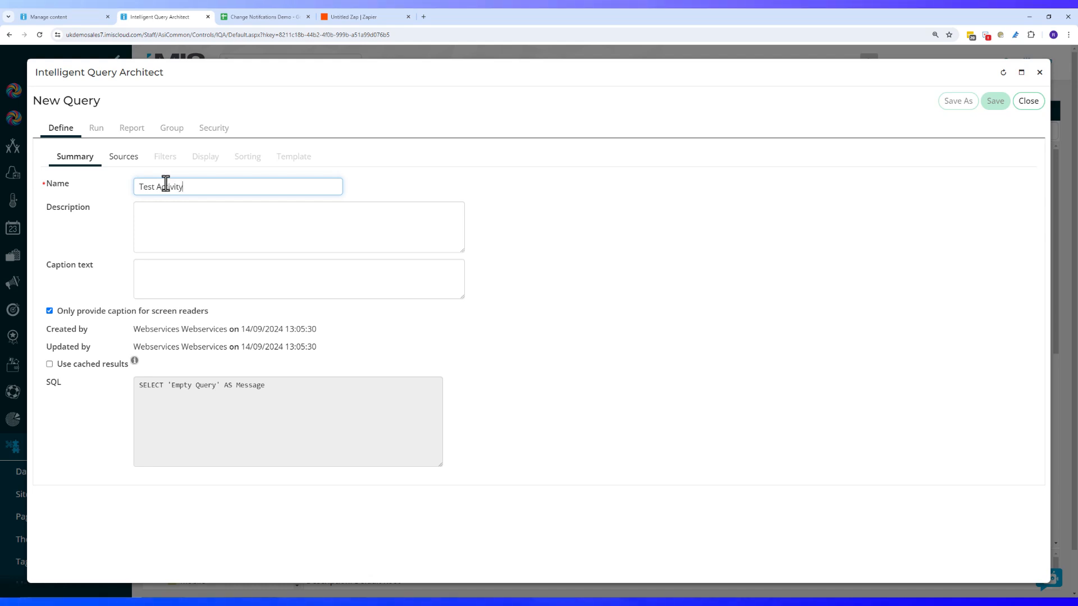
Find CsActivity among all sources and add it as the query's Business Object source
{"action": "left_click", "coordinate": [118, 164]}
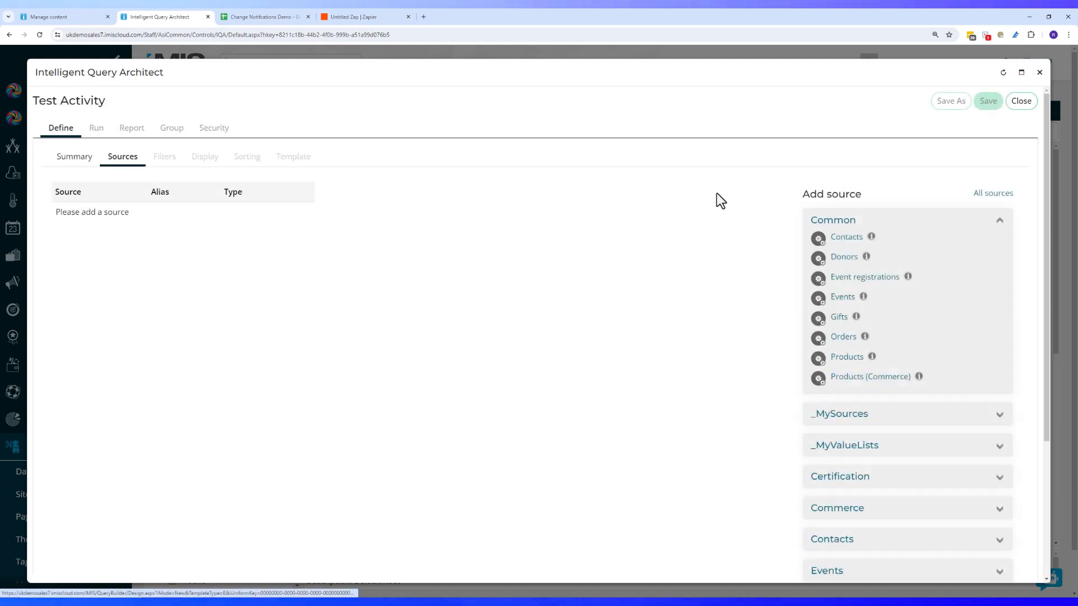
{"action": "left_click", "coordinate": [996, 198]}
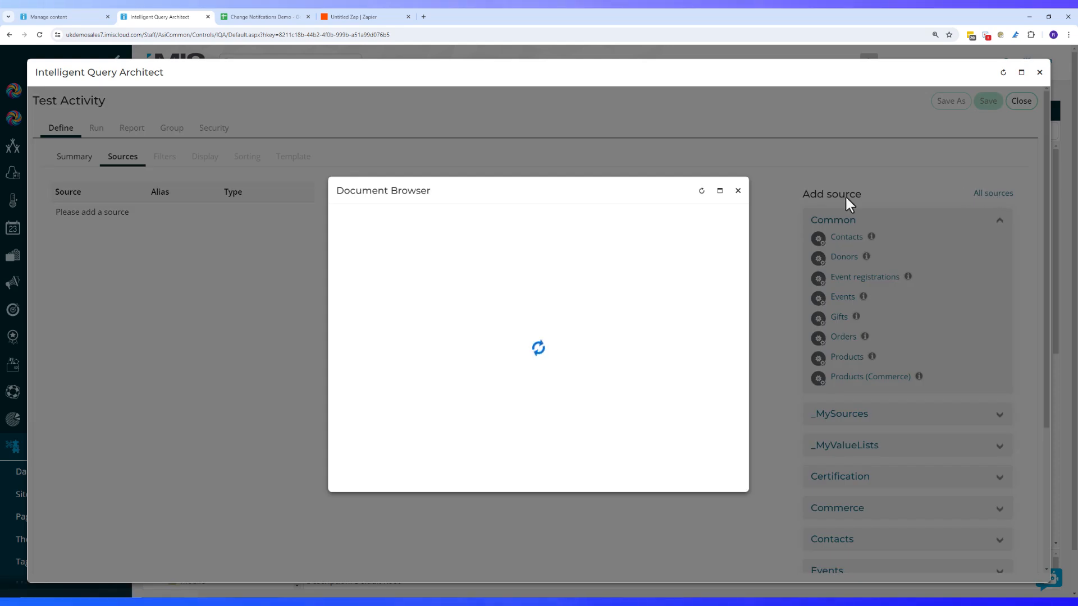
{"action": "left_click", "coordinate": [684, 218]}
{"action": "type", "text": "c"}
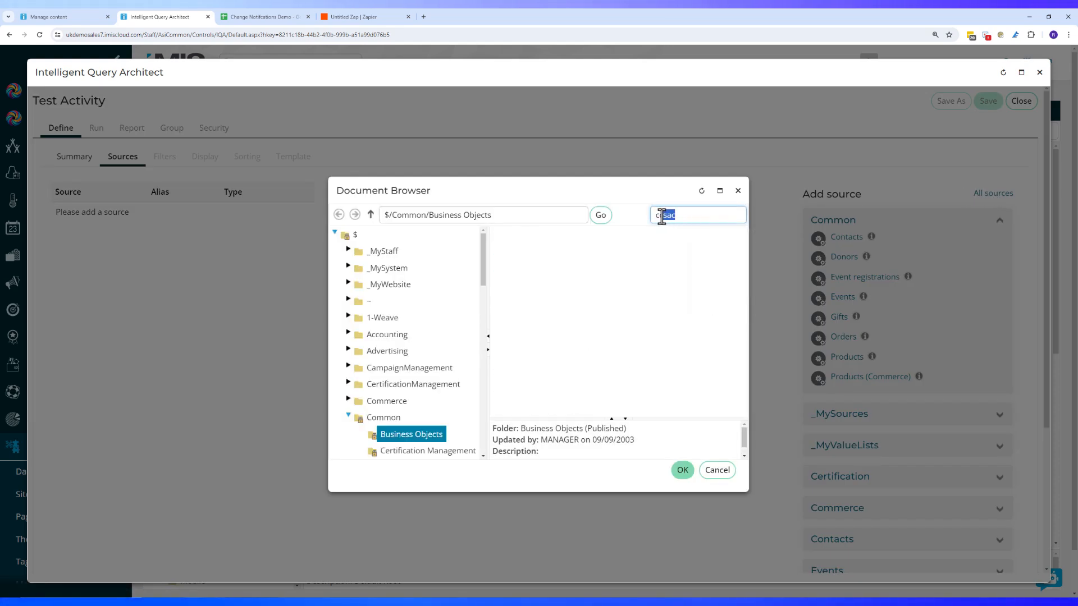
{"action": "type", "text": "csacsac"}
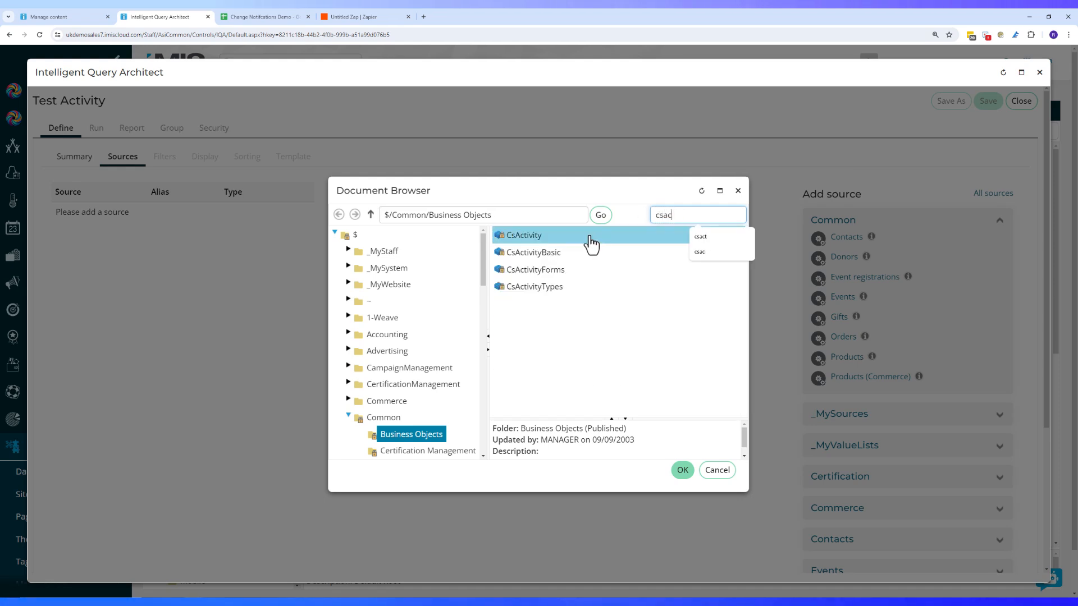
{"action": "double_click", "coordinate": [570, 240]}
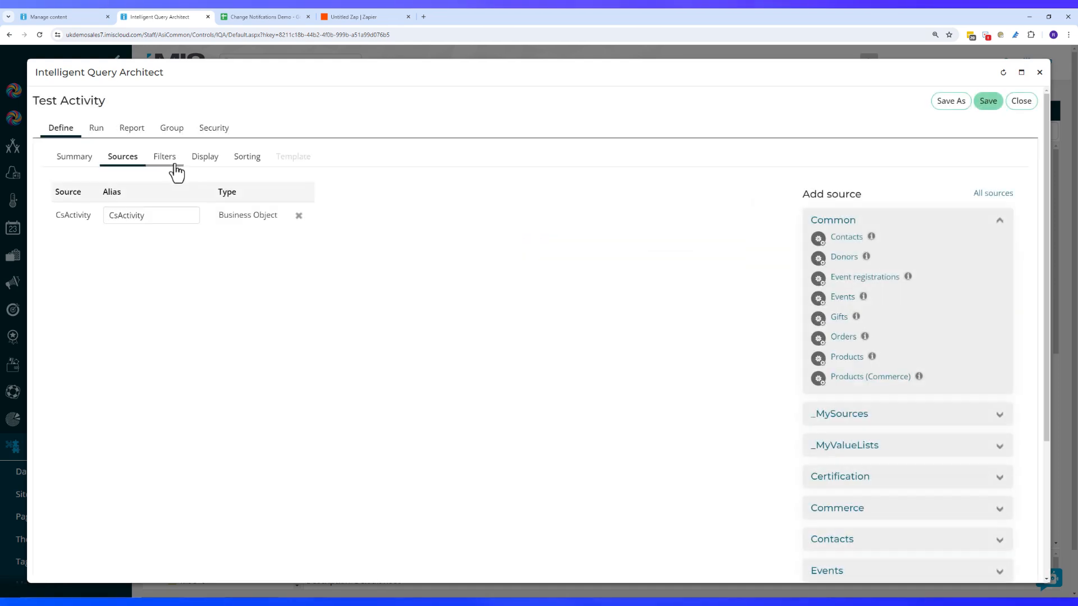
Filter the Test Activity query by Id, matching the new member's Id
{"action": "left_click", "coordinate": [171, 161]}
{"action": "left_click", "coordinate": [130, 304]}
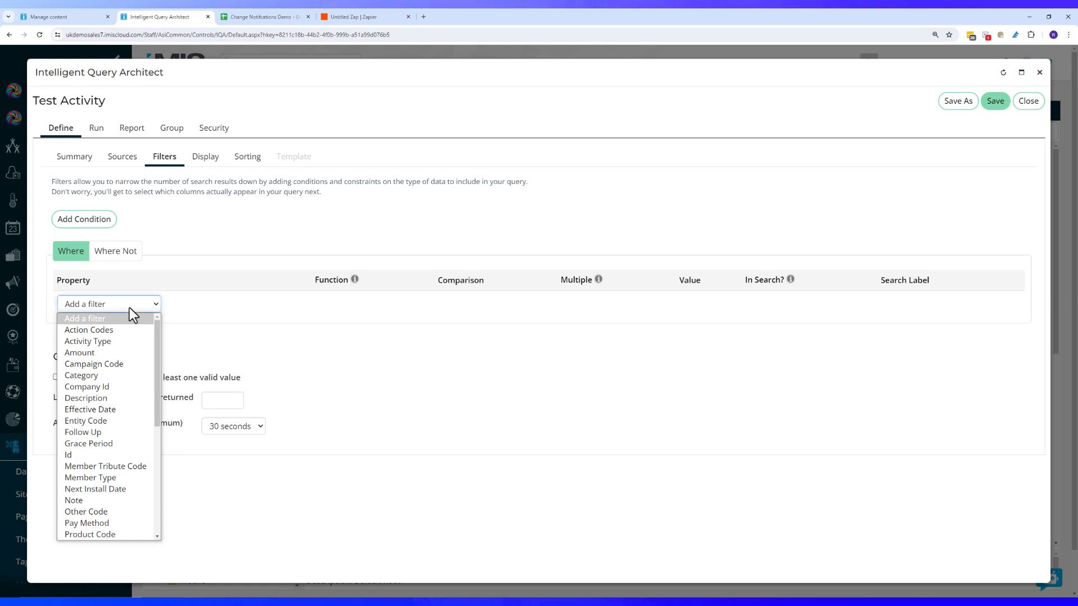
{"action": "left_click", "coordinate": [103, 455]}
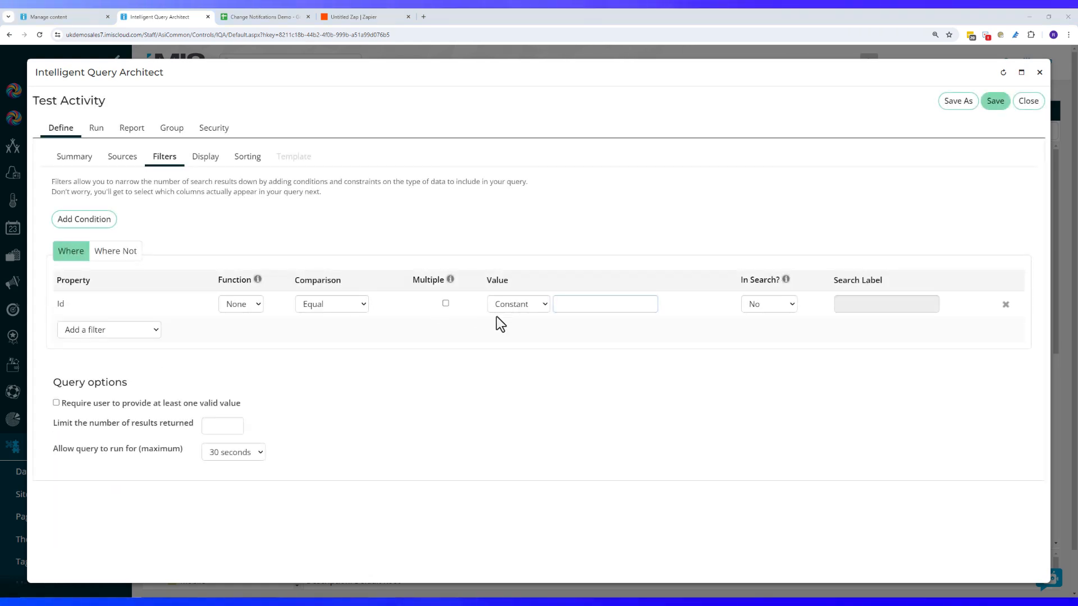
{"action": "left_click", "coordinate": [597, 308]}
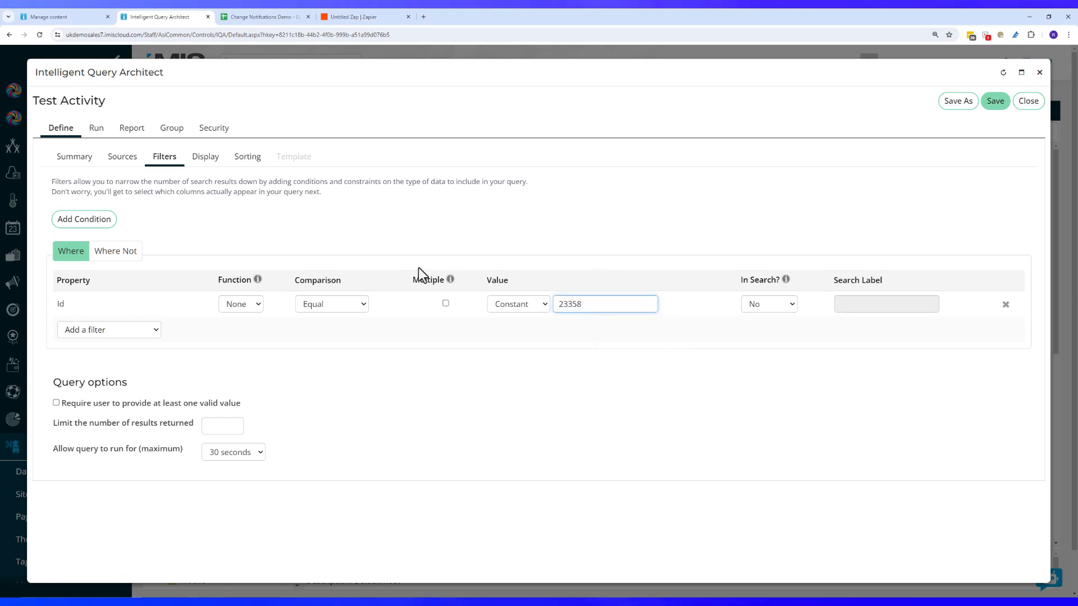
Add Note as a display column and run the query to show the APPOINTMNT activity
{"action": "left_click", "coordinate": [207, 158]}
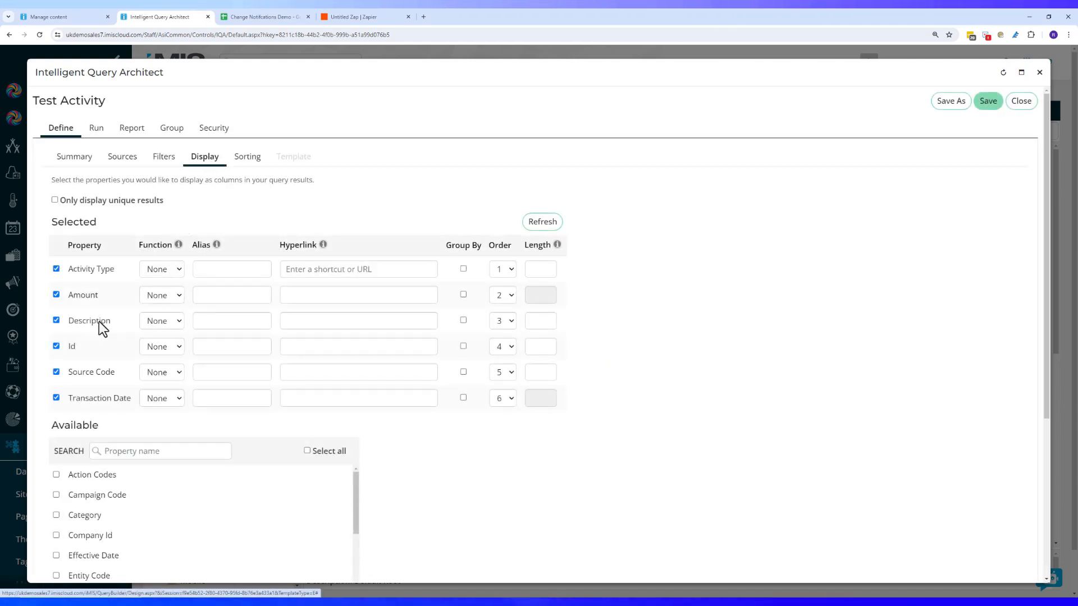
{"action": "scroll", "coordinate": [92, 511], "scroll_direction": "down", "scroll_amount": 3}
{"action": "scroll", "coordinate": [93, 523], "scroll_direction": "down", "scroll_amount": 1}
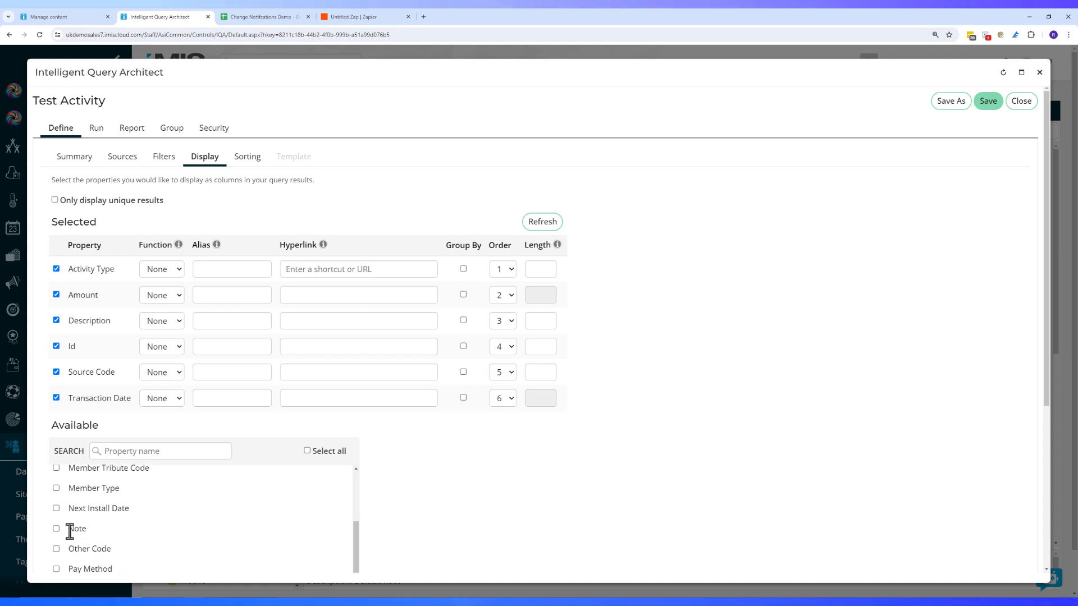
{"action": "left_click", "coordinate": [56, 527]}
{"action": "scroll", "coordinate": [129, 534], "scroll_direction": "down", "scroll_amount": 2}
{"action": "scroll", "coordinate": [141, 529], "scroll_direction": "up", "scroll_amount": 6}
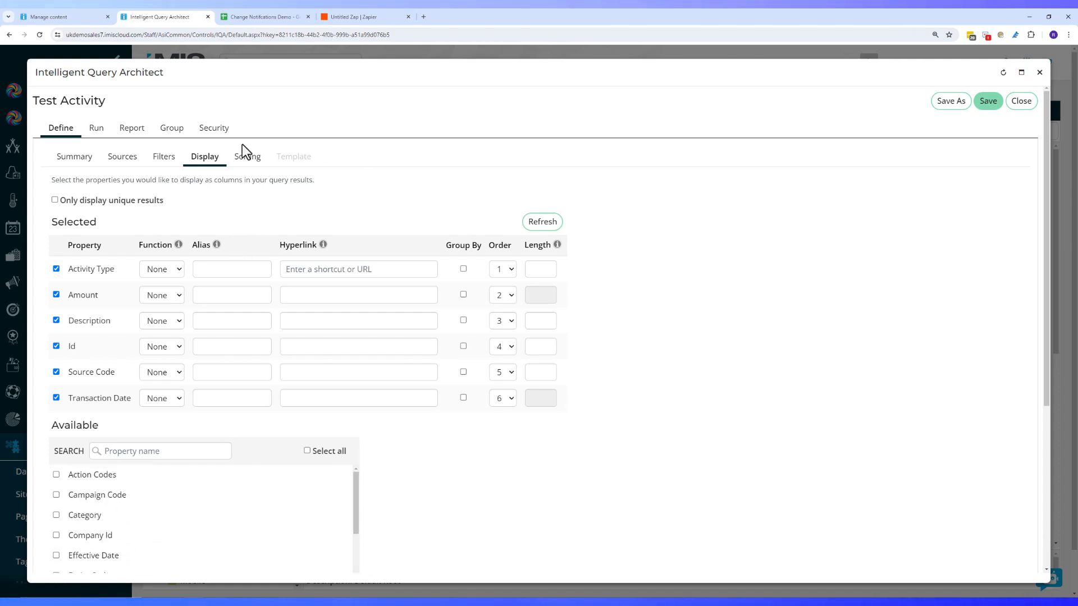
{"action": "left_click", "coordinate": [536, 222]}
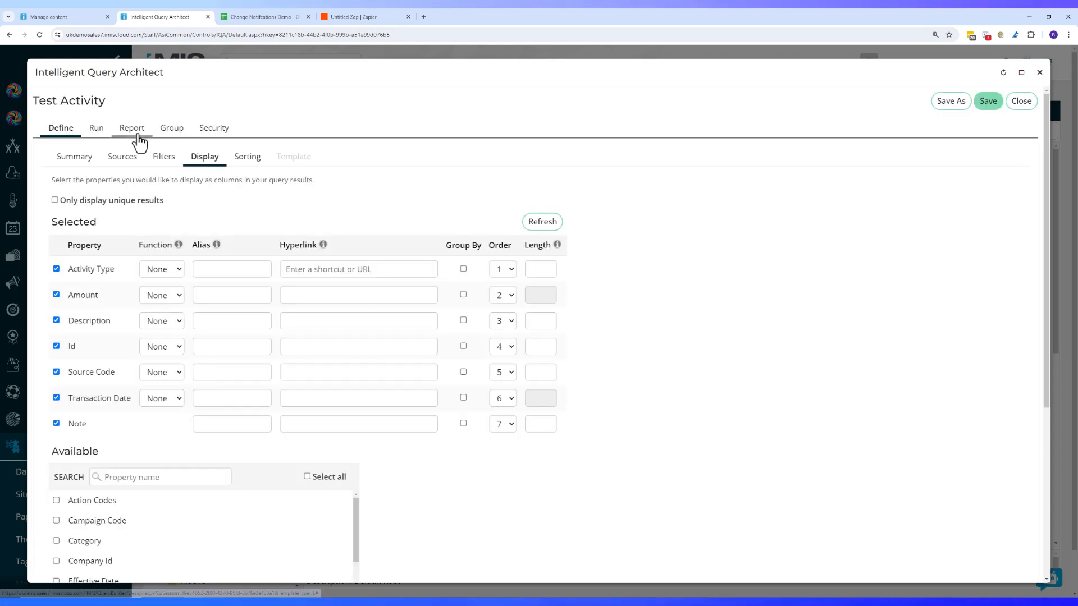
{"action": "left_click", "coordinate": [102, 135]}
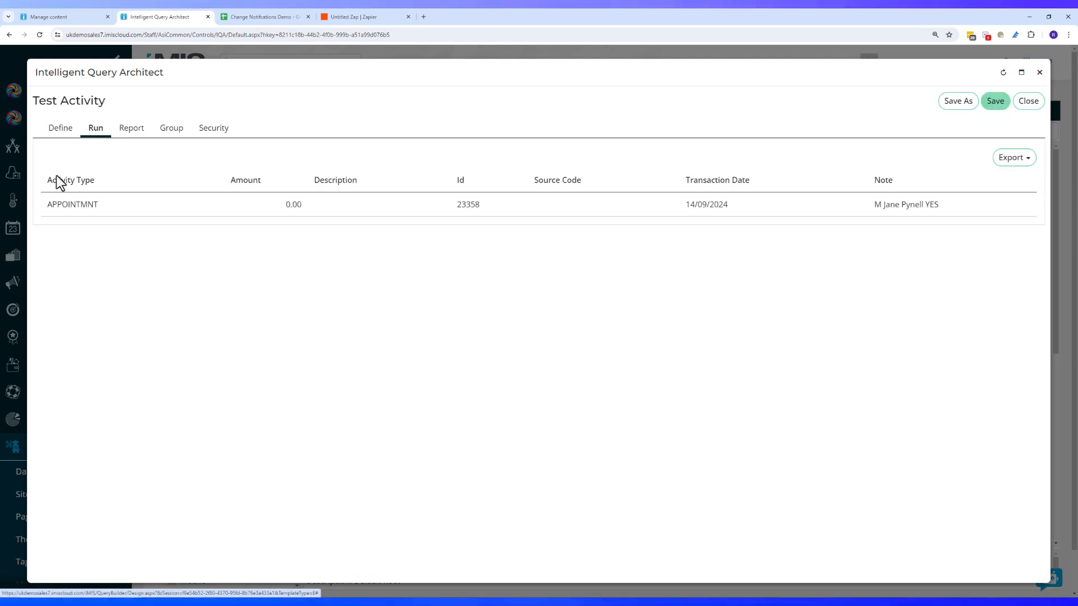